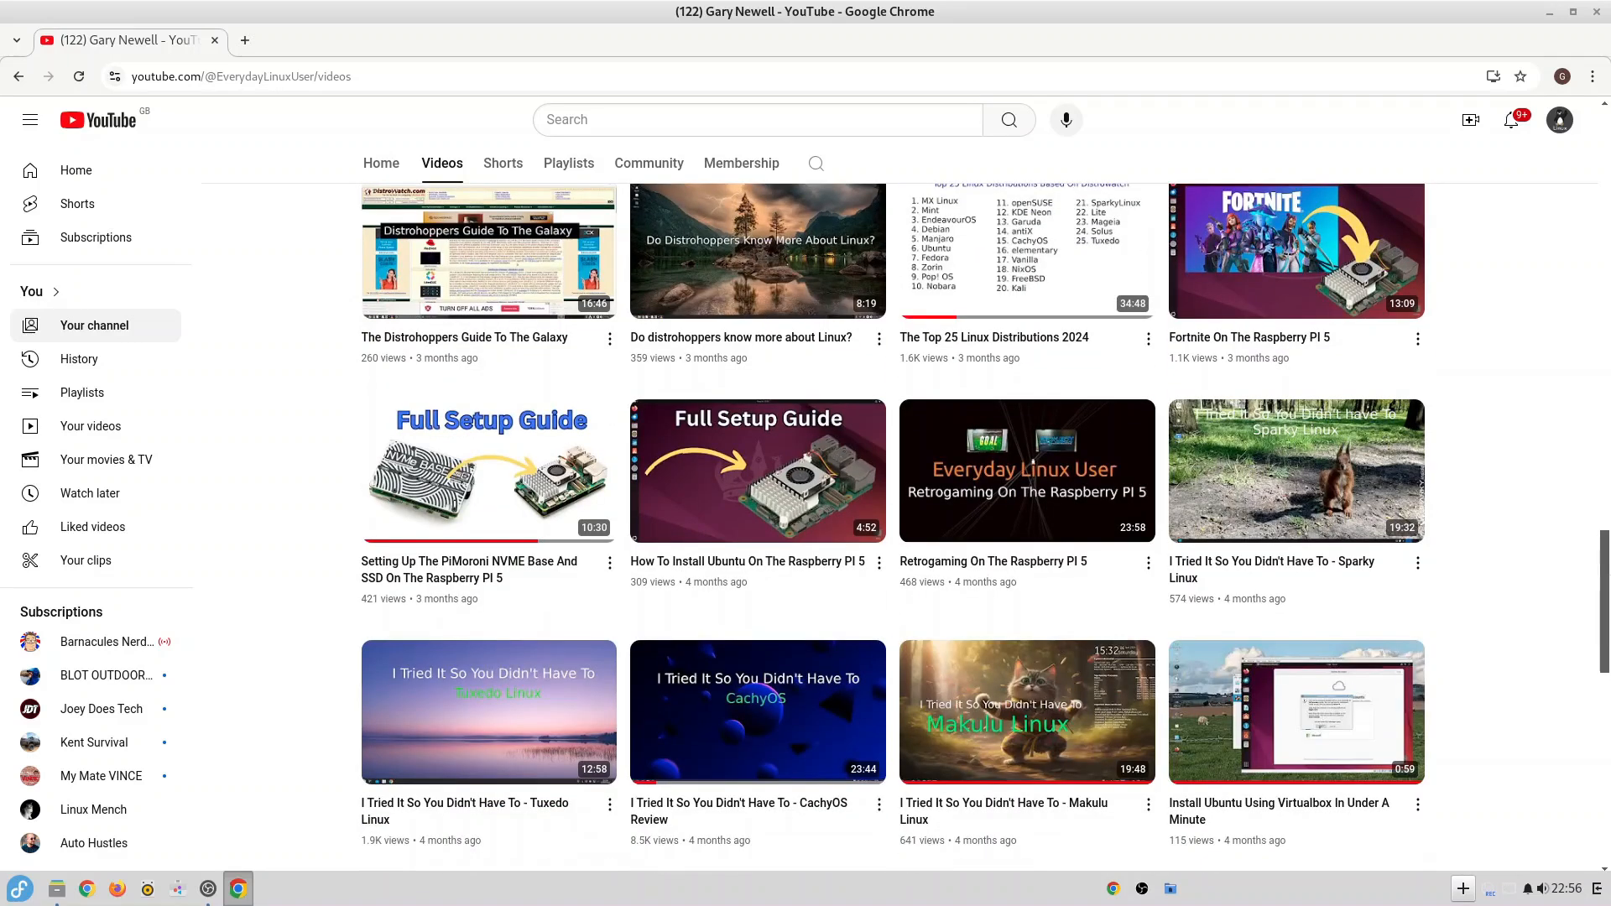
# Look through the channel's uploaded videos down to the oldest entries.
pyautogui.moveTo(1027, 451)
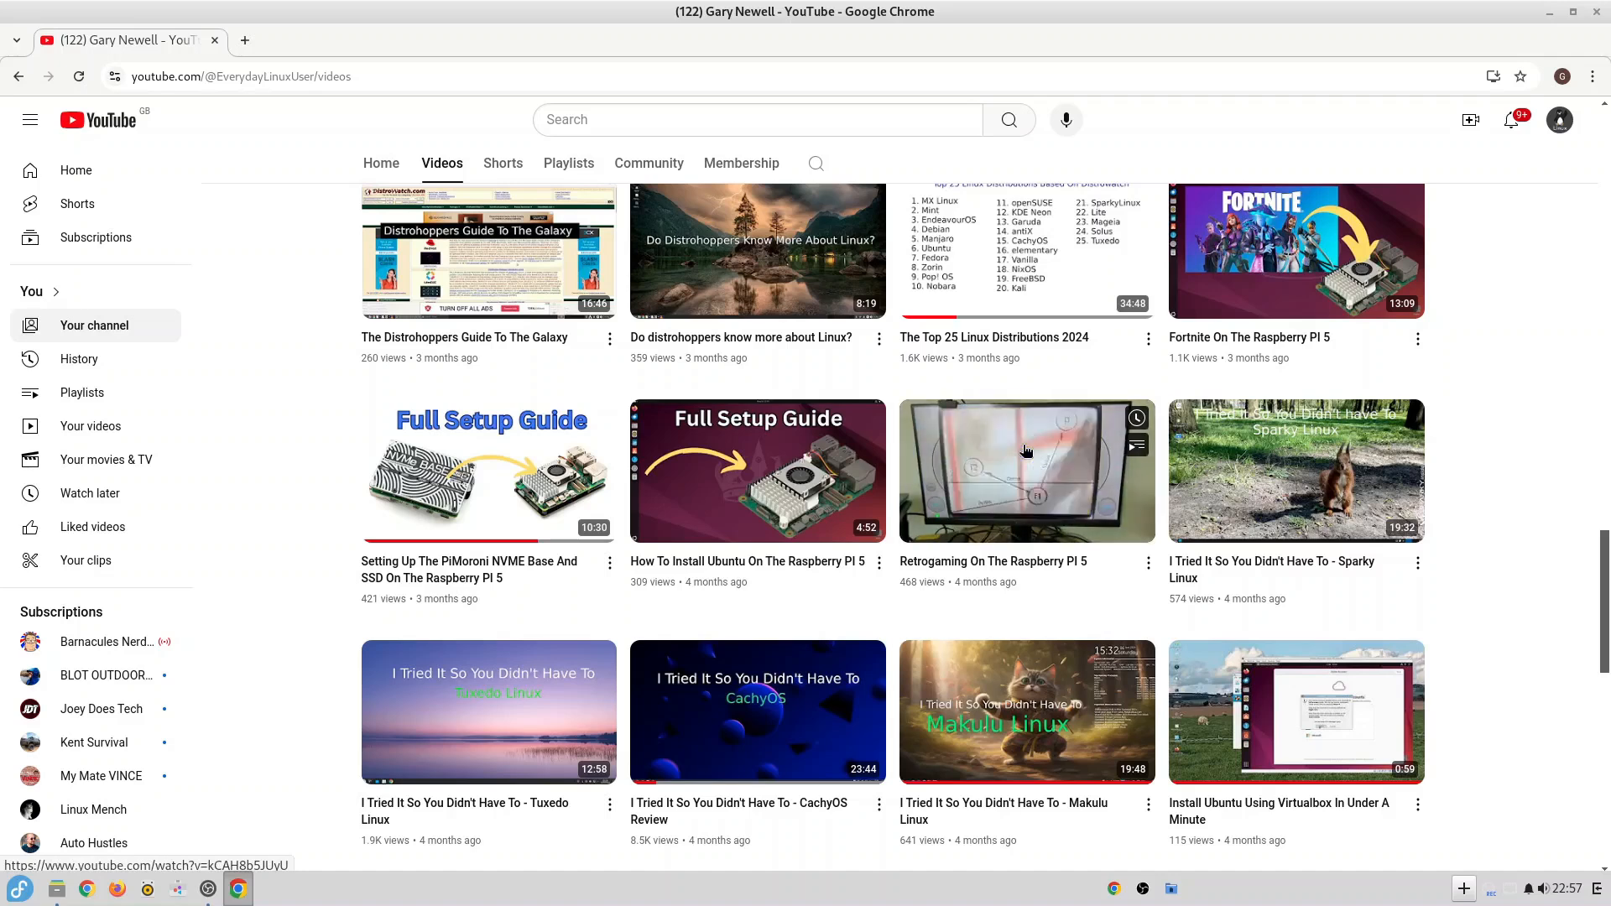
pyautogui.moveTo(1605, 561); pyautogui.dragTo(1606, 752)
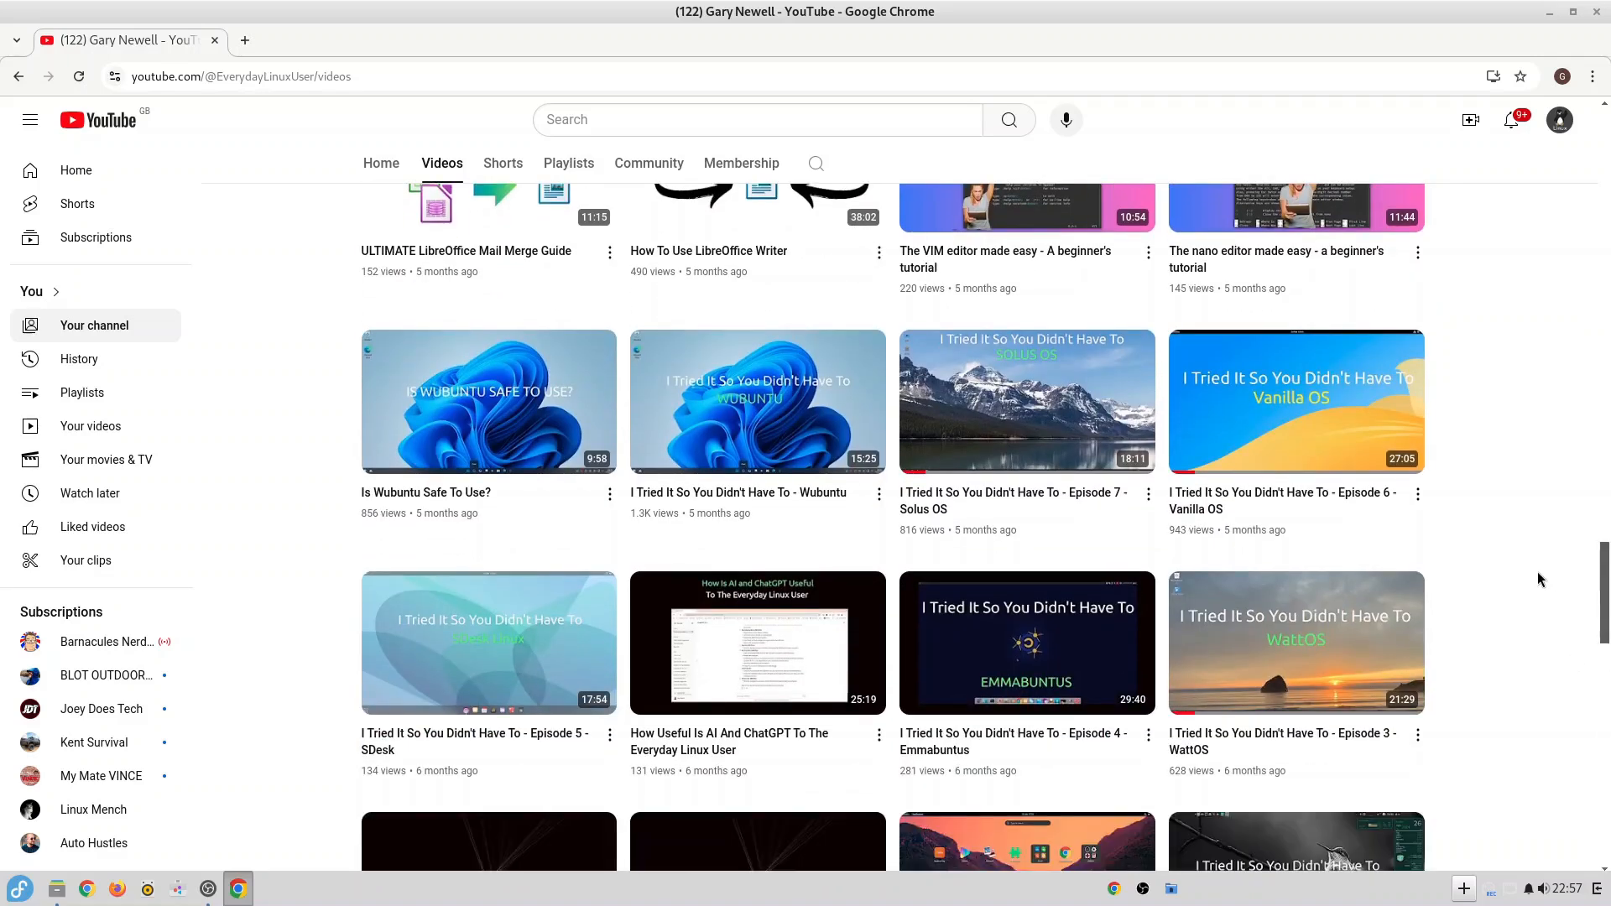
pyautogui.moveTo(1606, 586); pyautogui.dragTo(1608, 716)
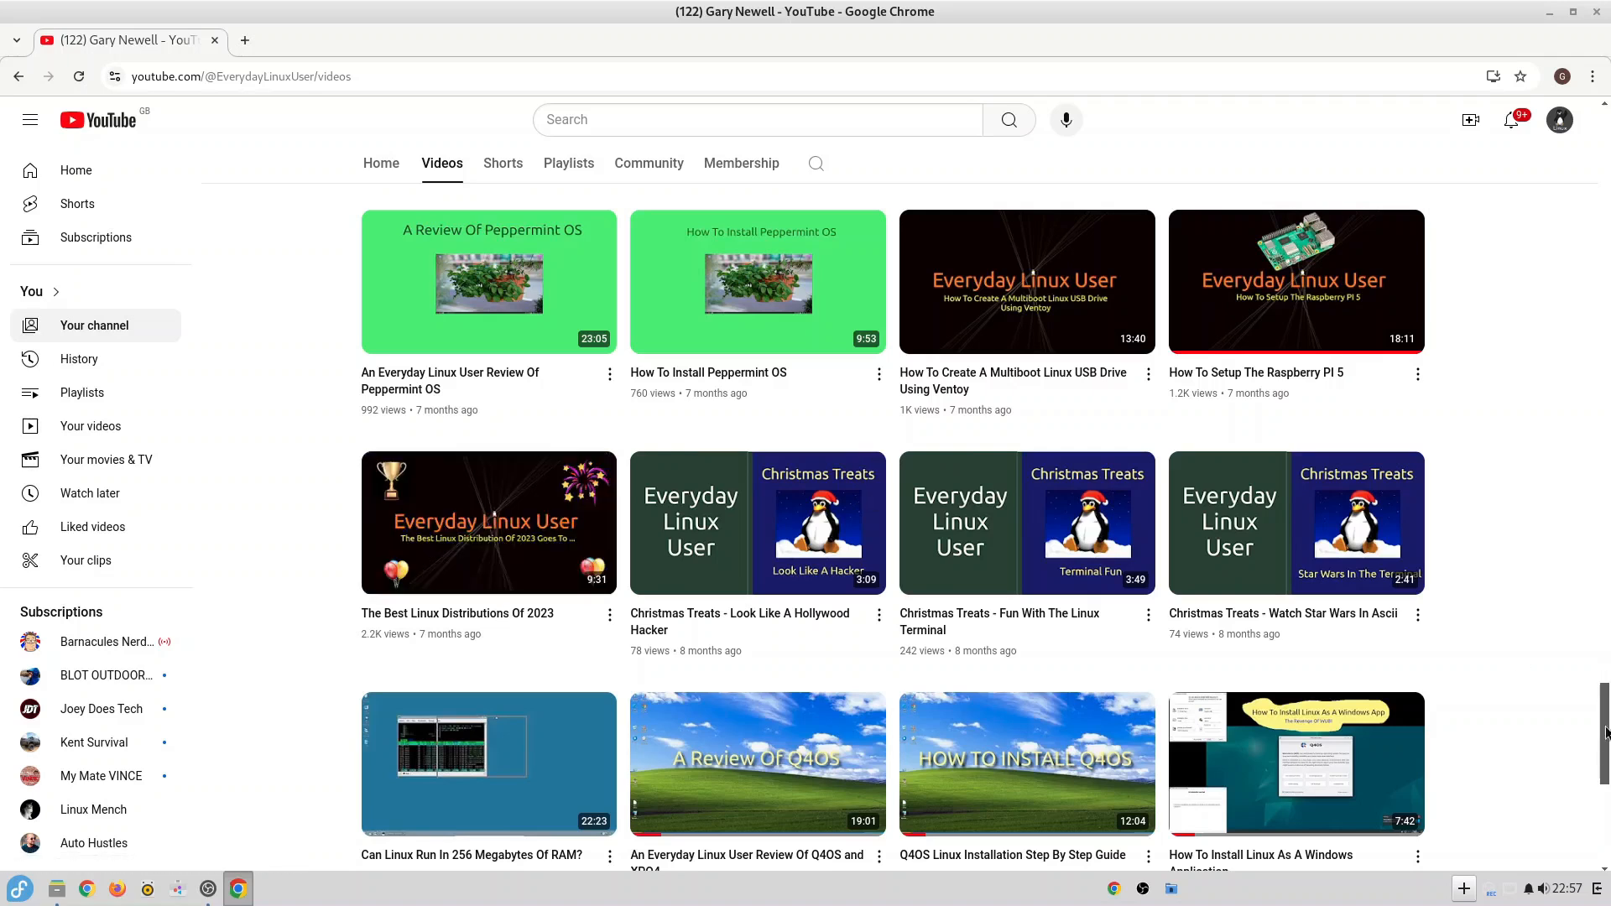
pyautogui.click(1607, 808)
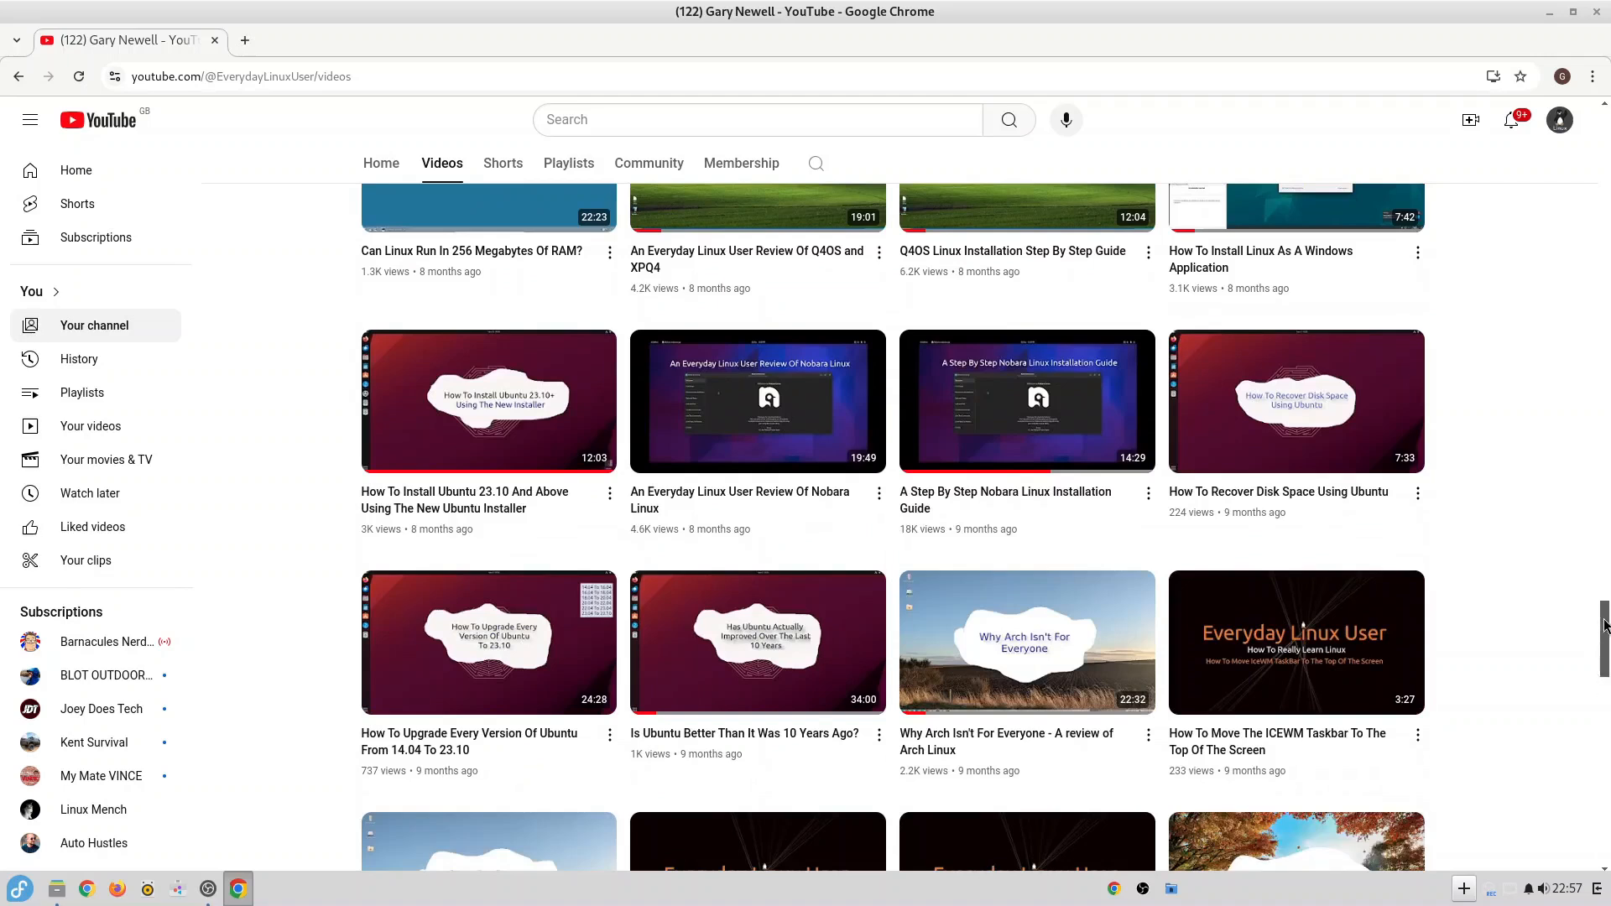
pyautogui.scroll(-5, 1389, 515)
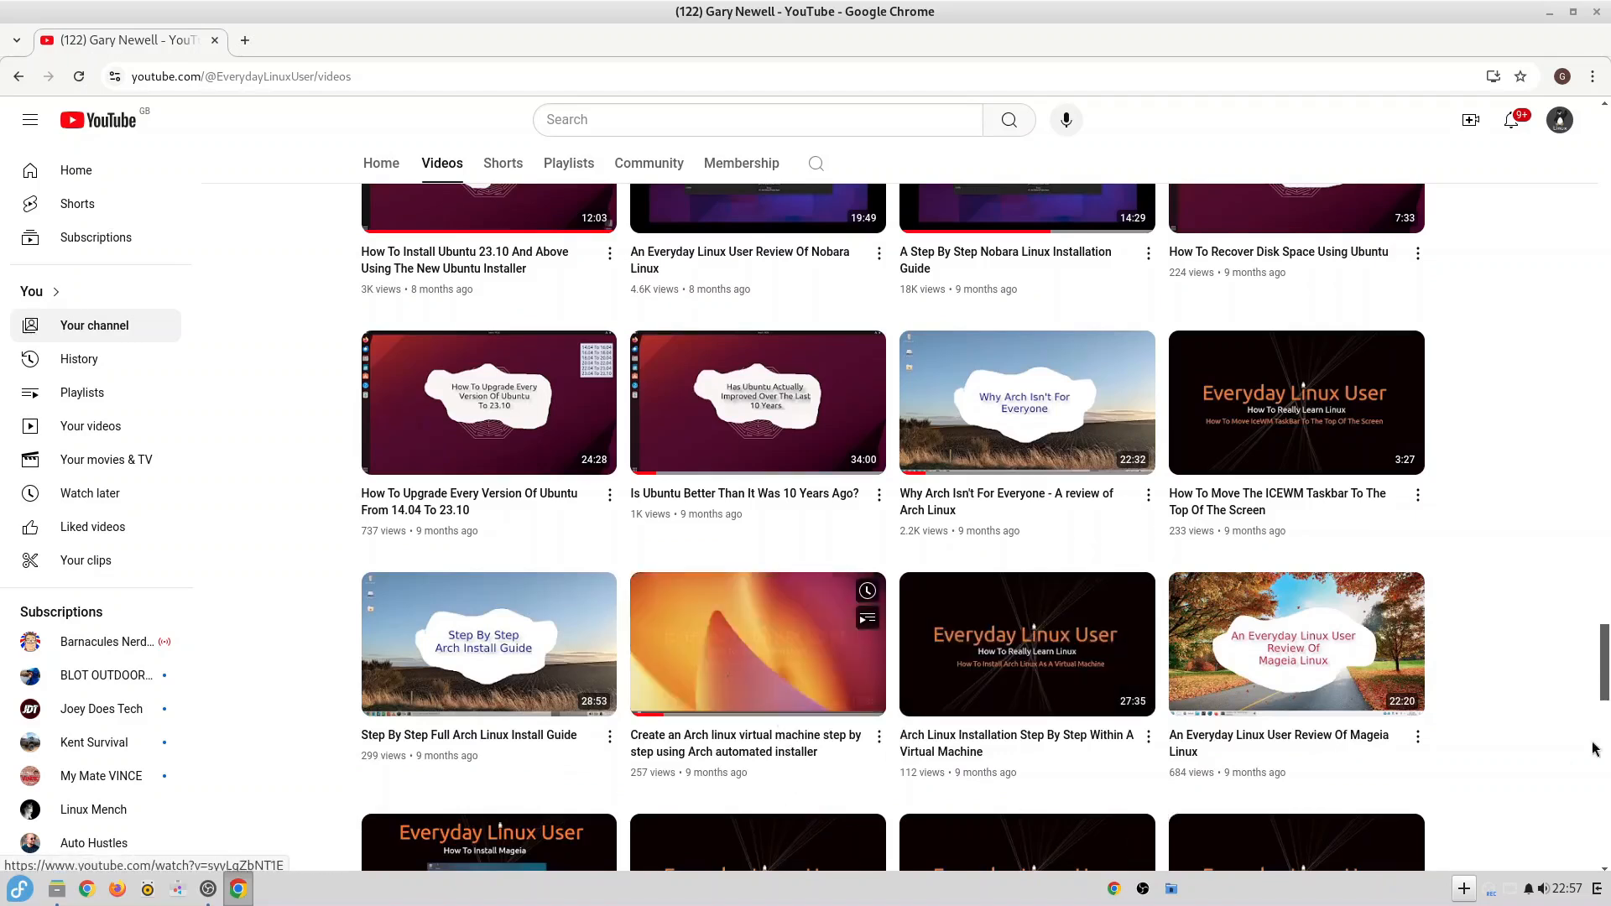
pyautogui.moveTo(1605, 666); pyautogui.dragTo(1605, 842)
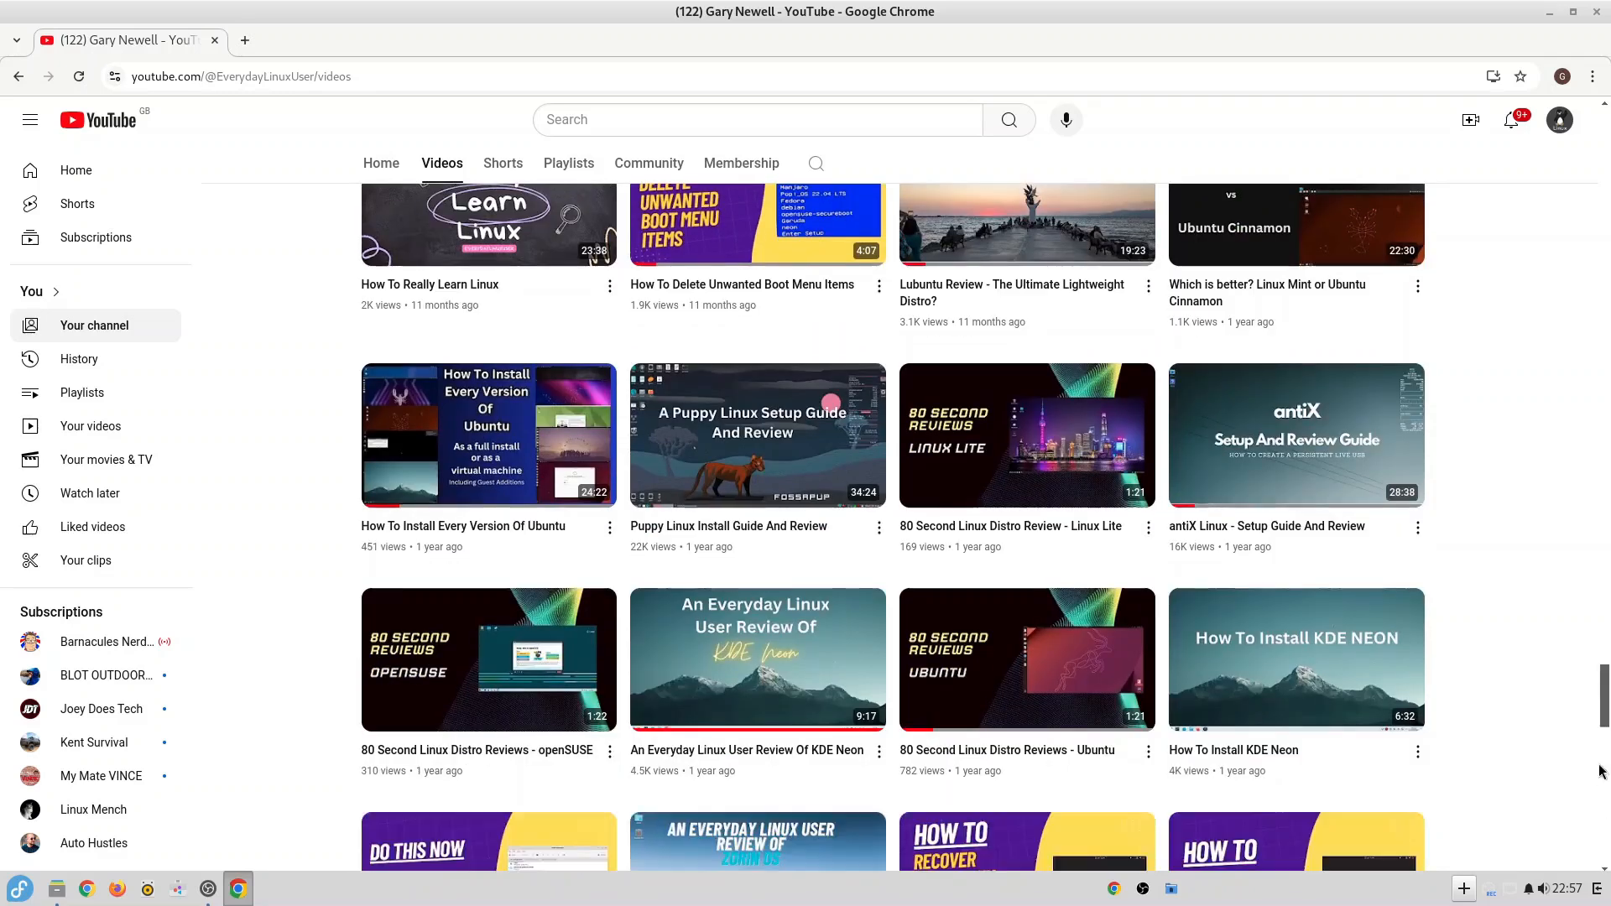
pyautogui.moveTo(1604, 686); pyautogui.dragTo(1604, 800)
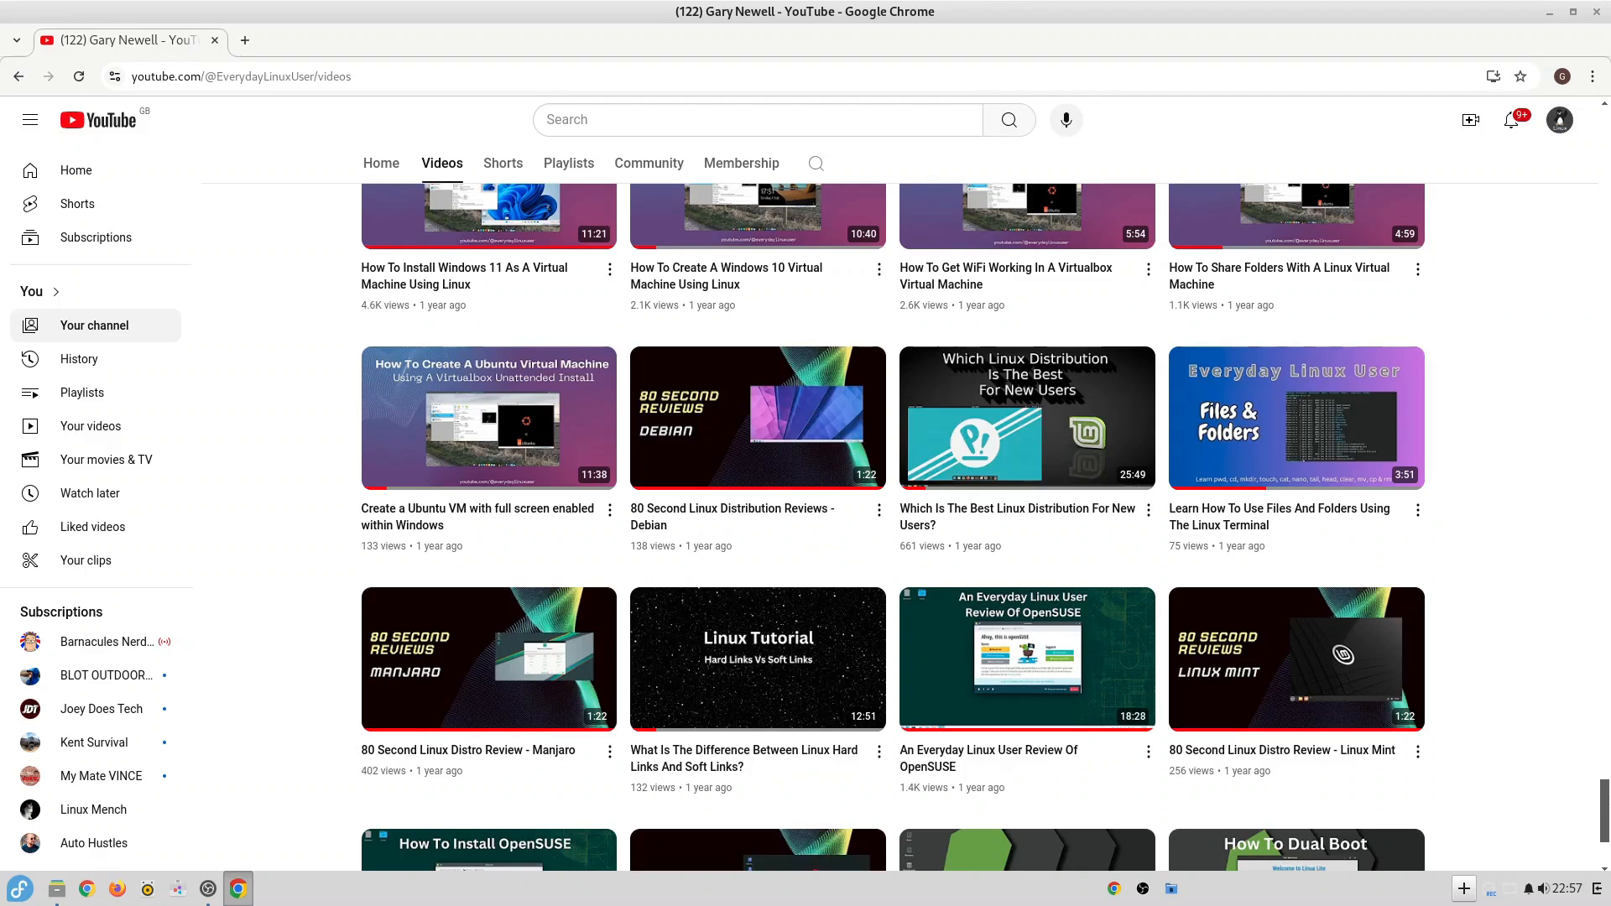
pyautogui.moveTo(1607, 823); pyautogui.dragTo(1608, 844)
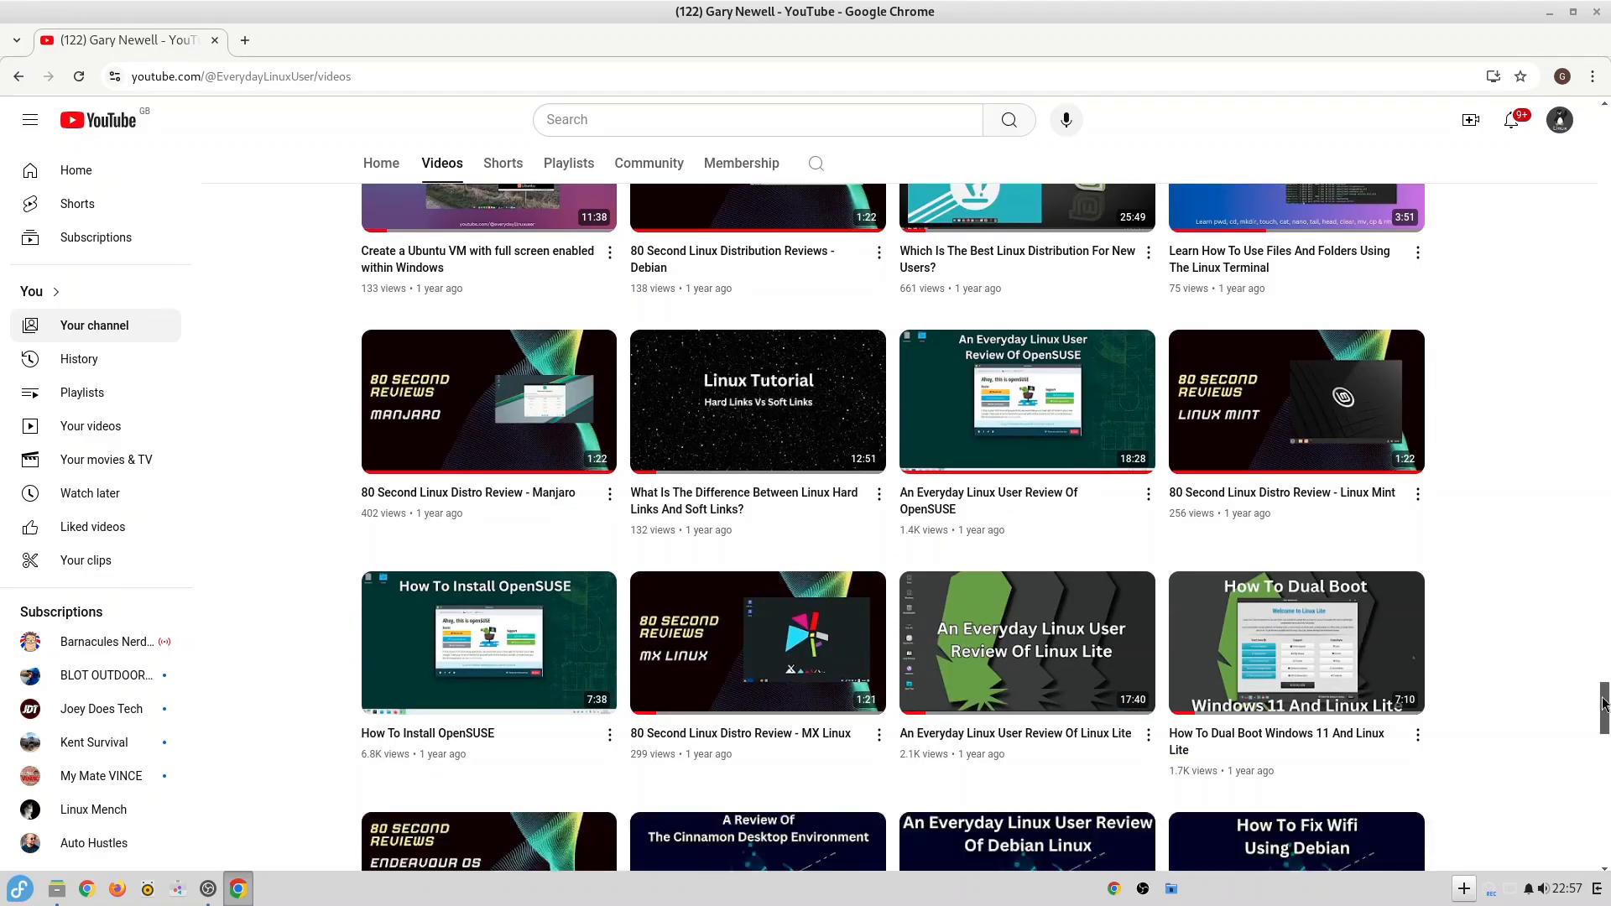
pyautogui.moveTo(1604, 703); pyautogui.dragTo(1606, 813)
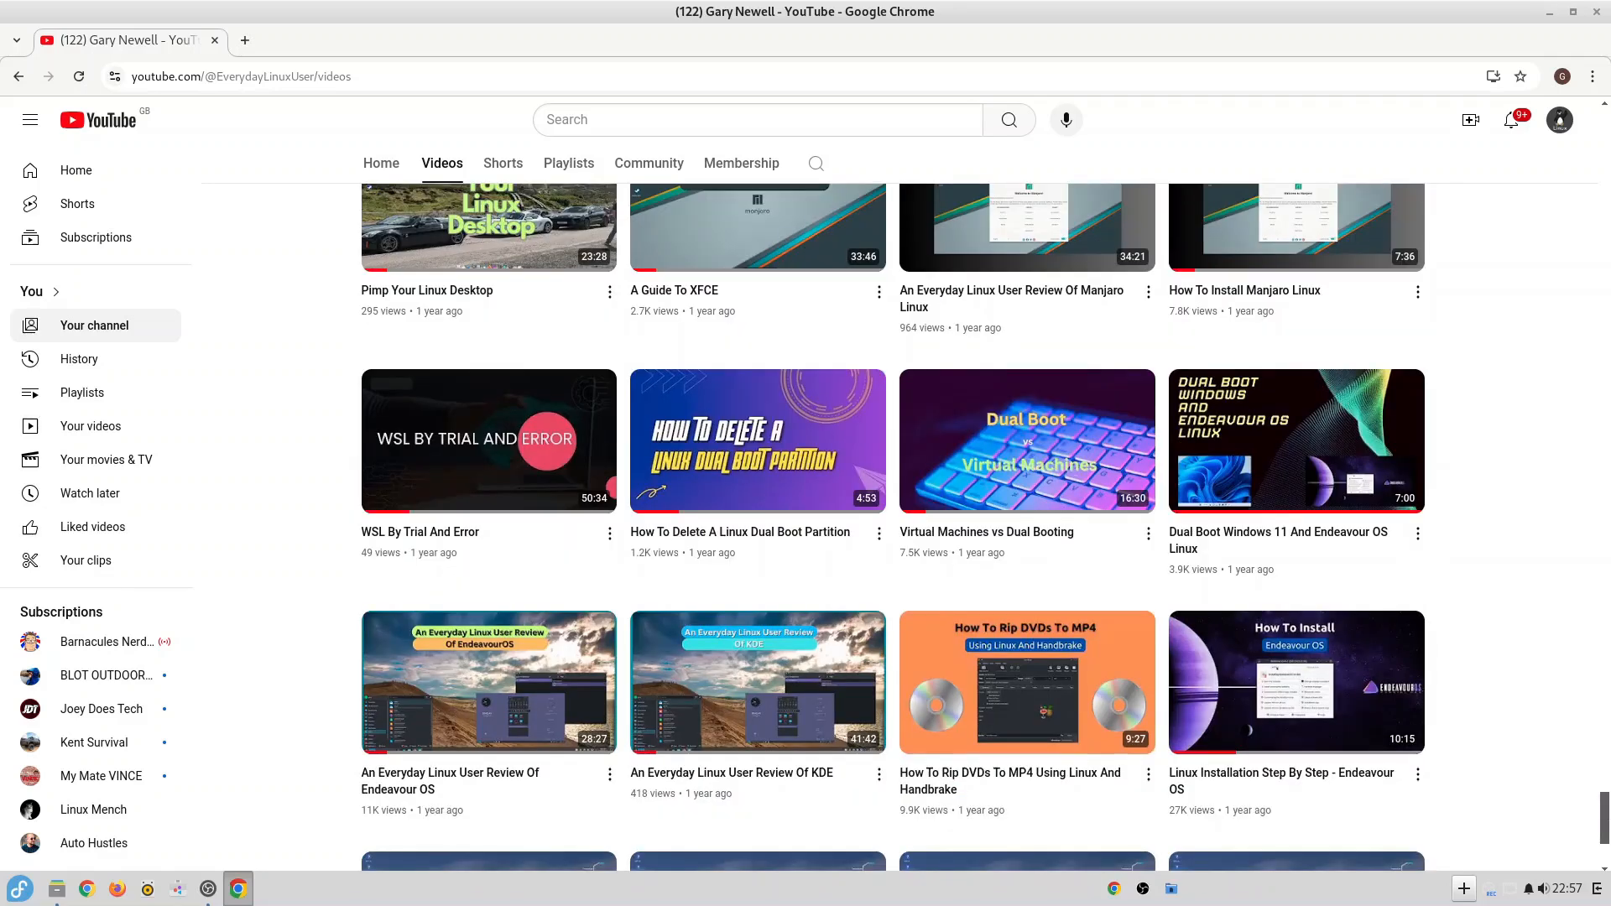
pyautogui.scroll(-3, 1547, 669)
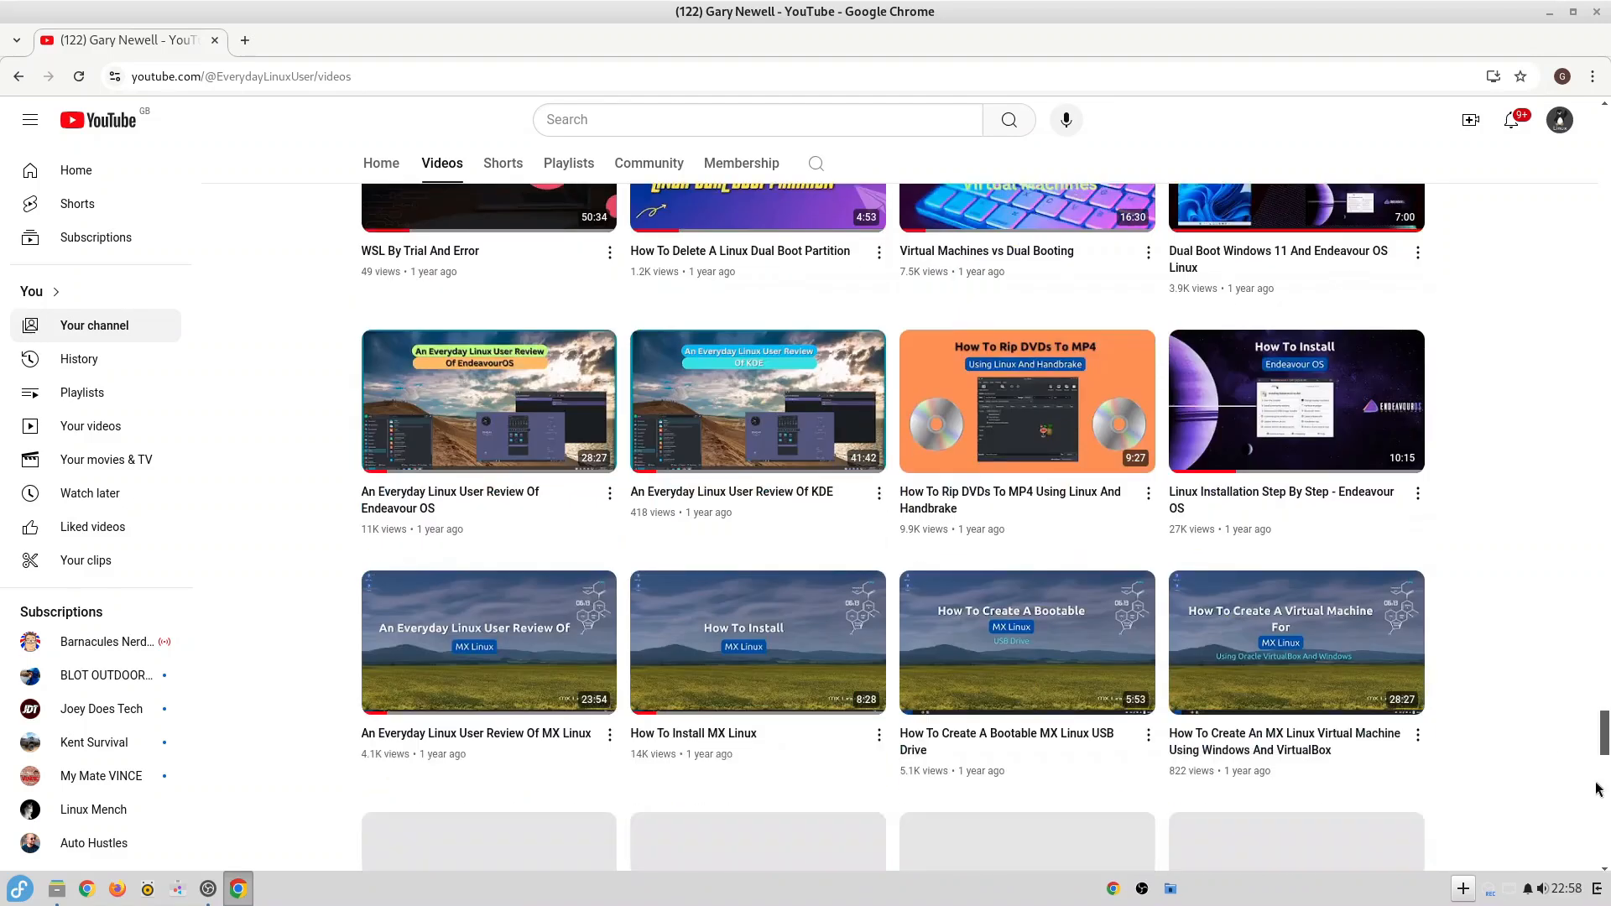
pyautogui.moveTo(1603, 729); pyautogui.dragTo(1601, 770)
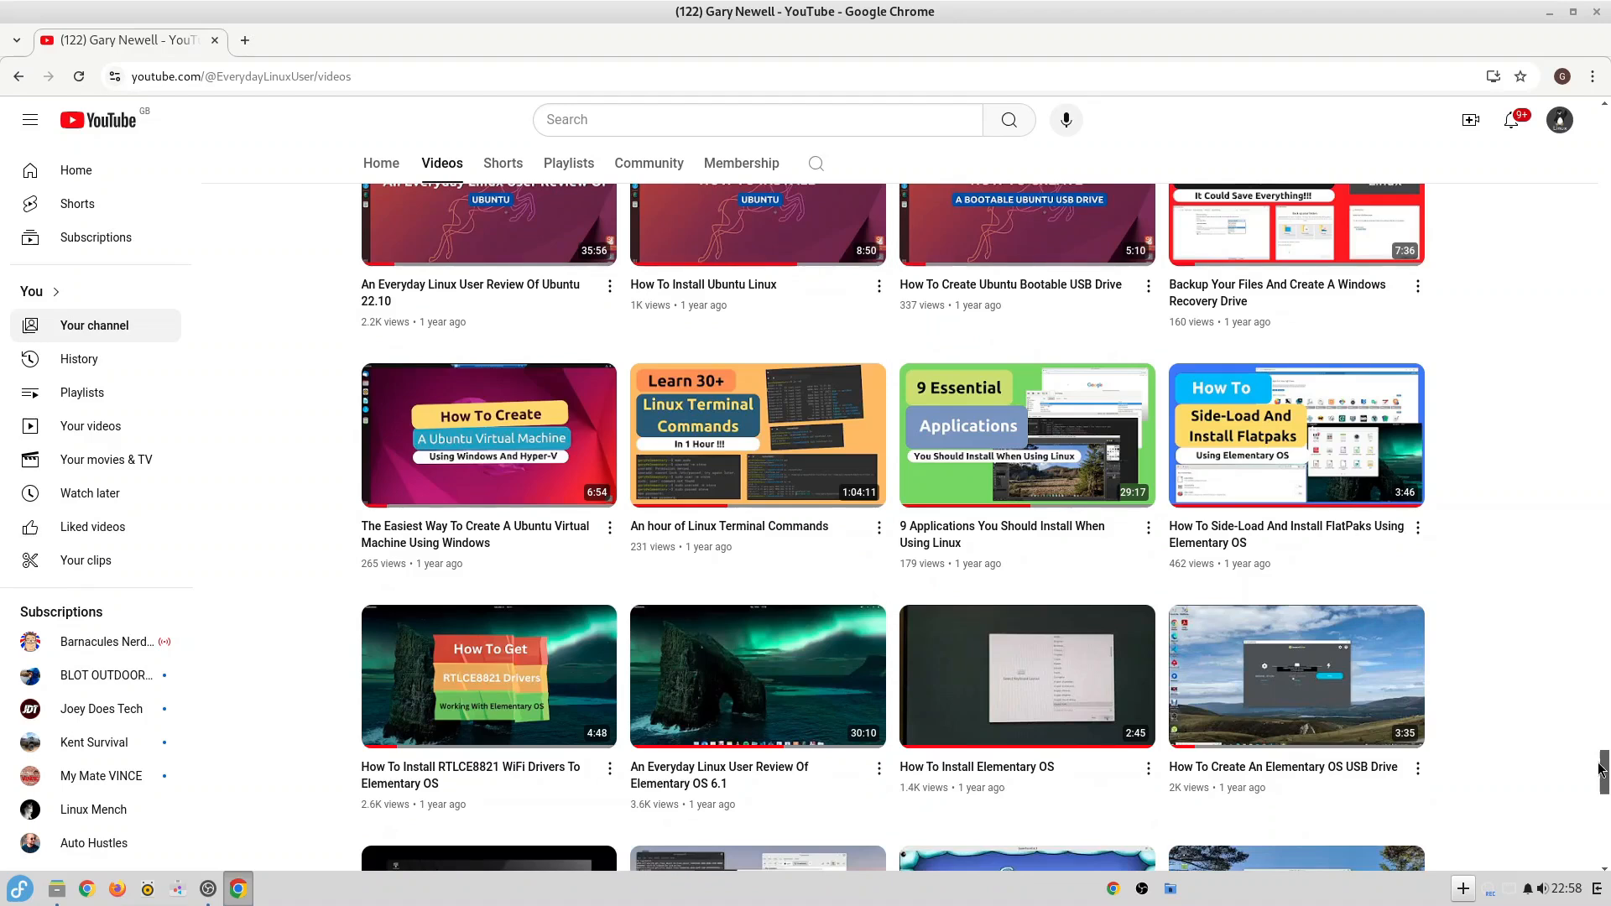
pyautogui.moveTo(1603, 770); pyautogui.dragTo(1607, 840)
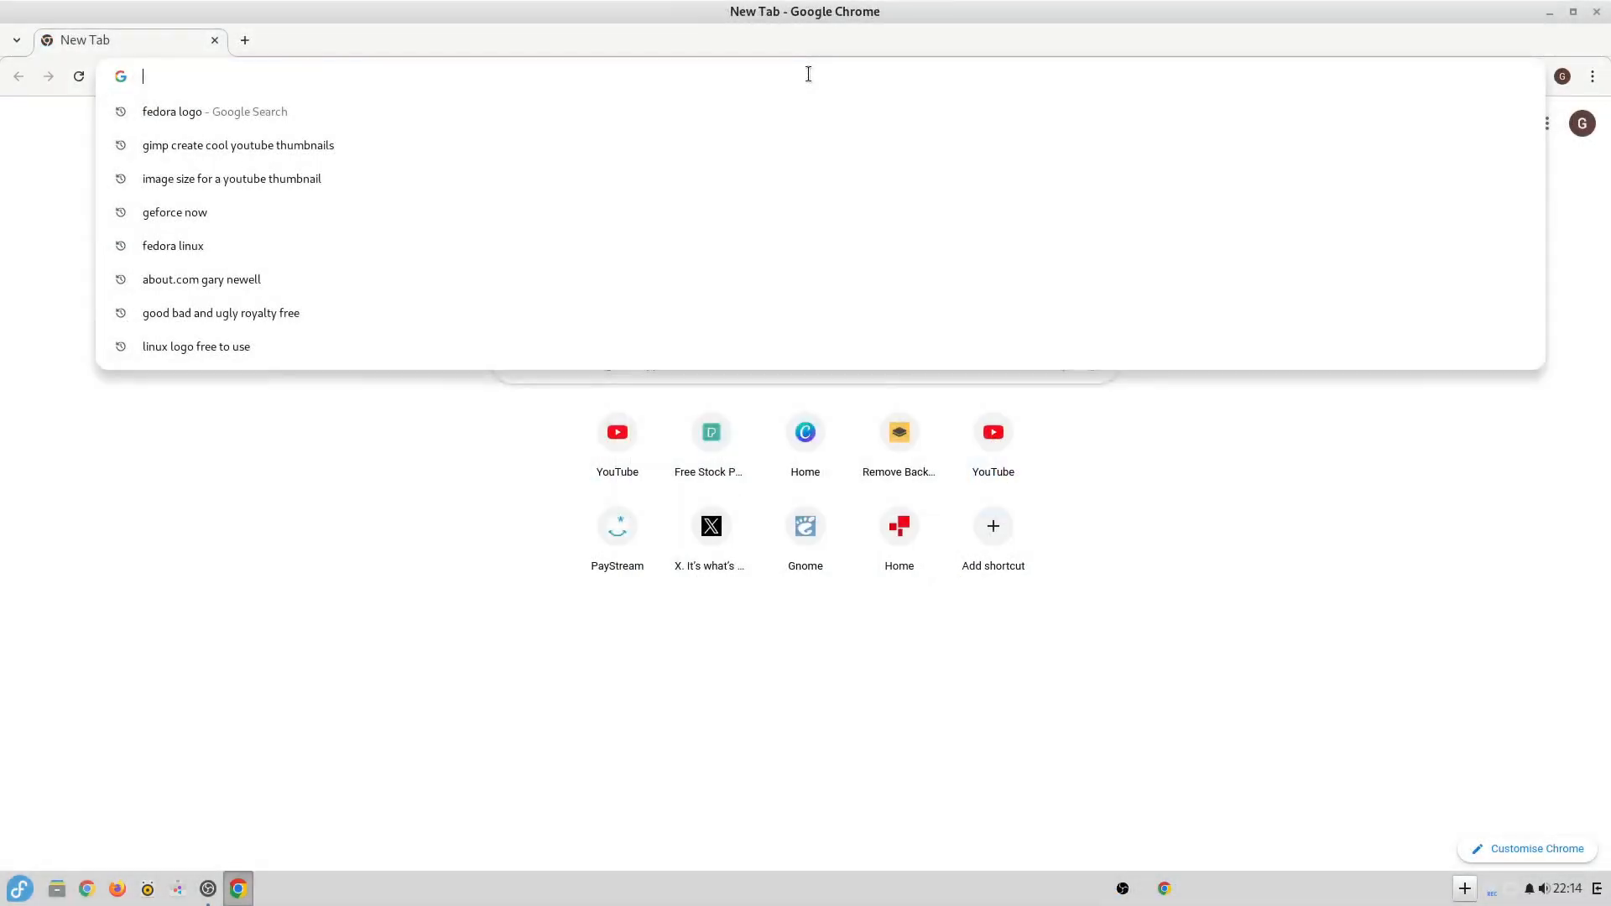
# Open the Pexels stock photo website at pexels.com.
pyautogui.write('p')
pyautogui.press('BackSpace')
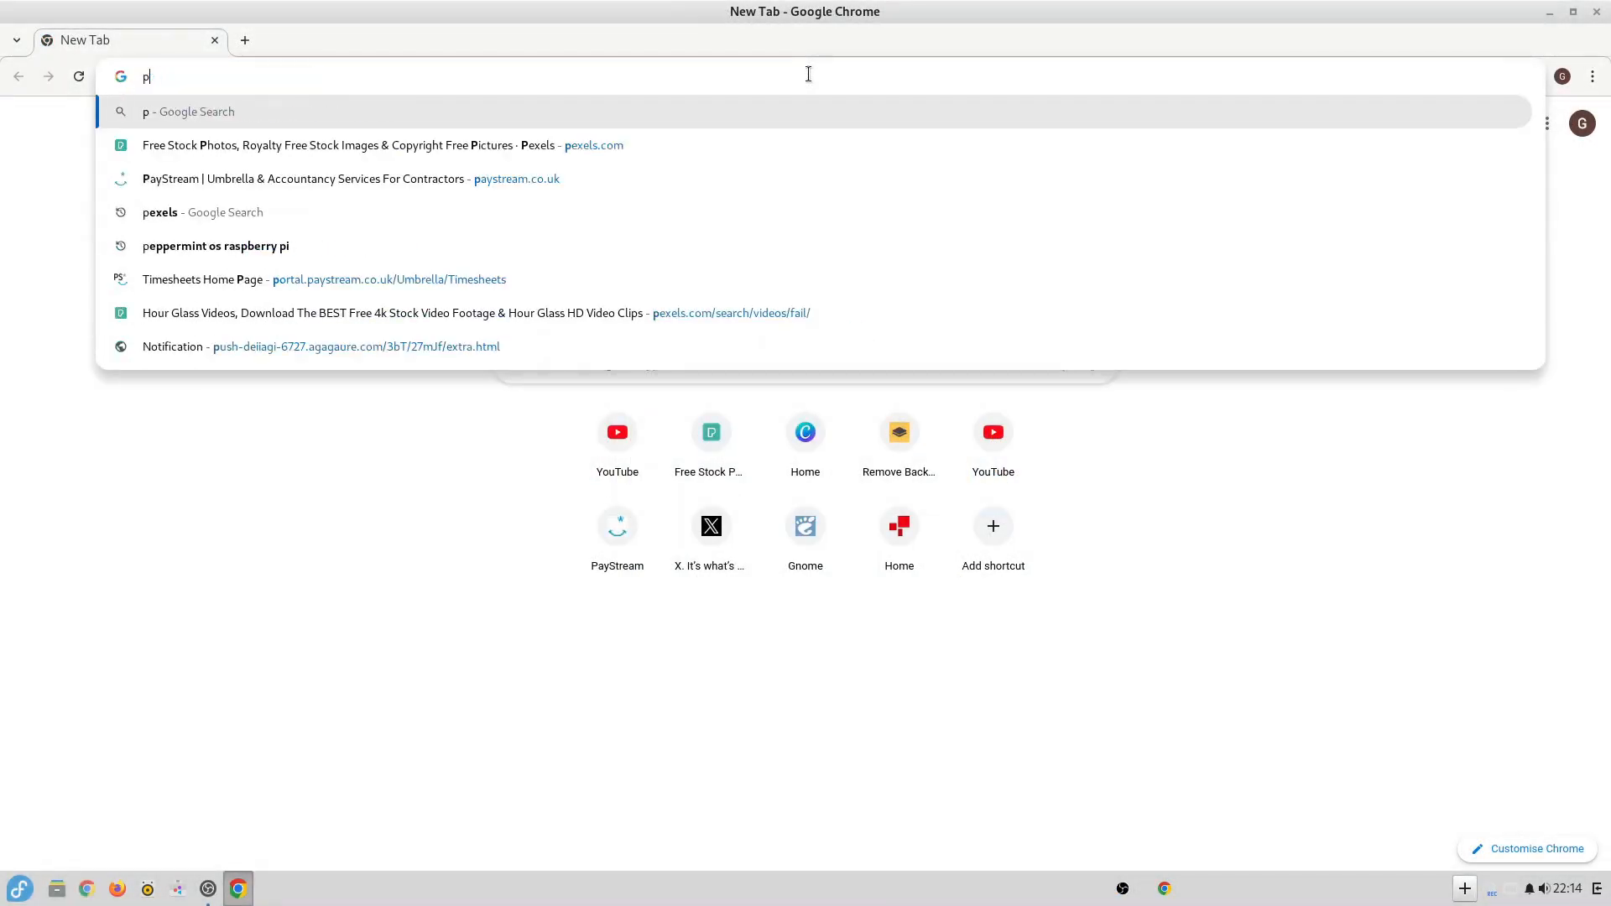
pyautogui.write('ex')
pyautogui.press('Return')
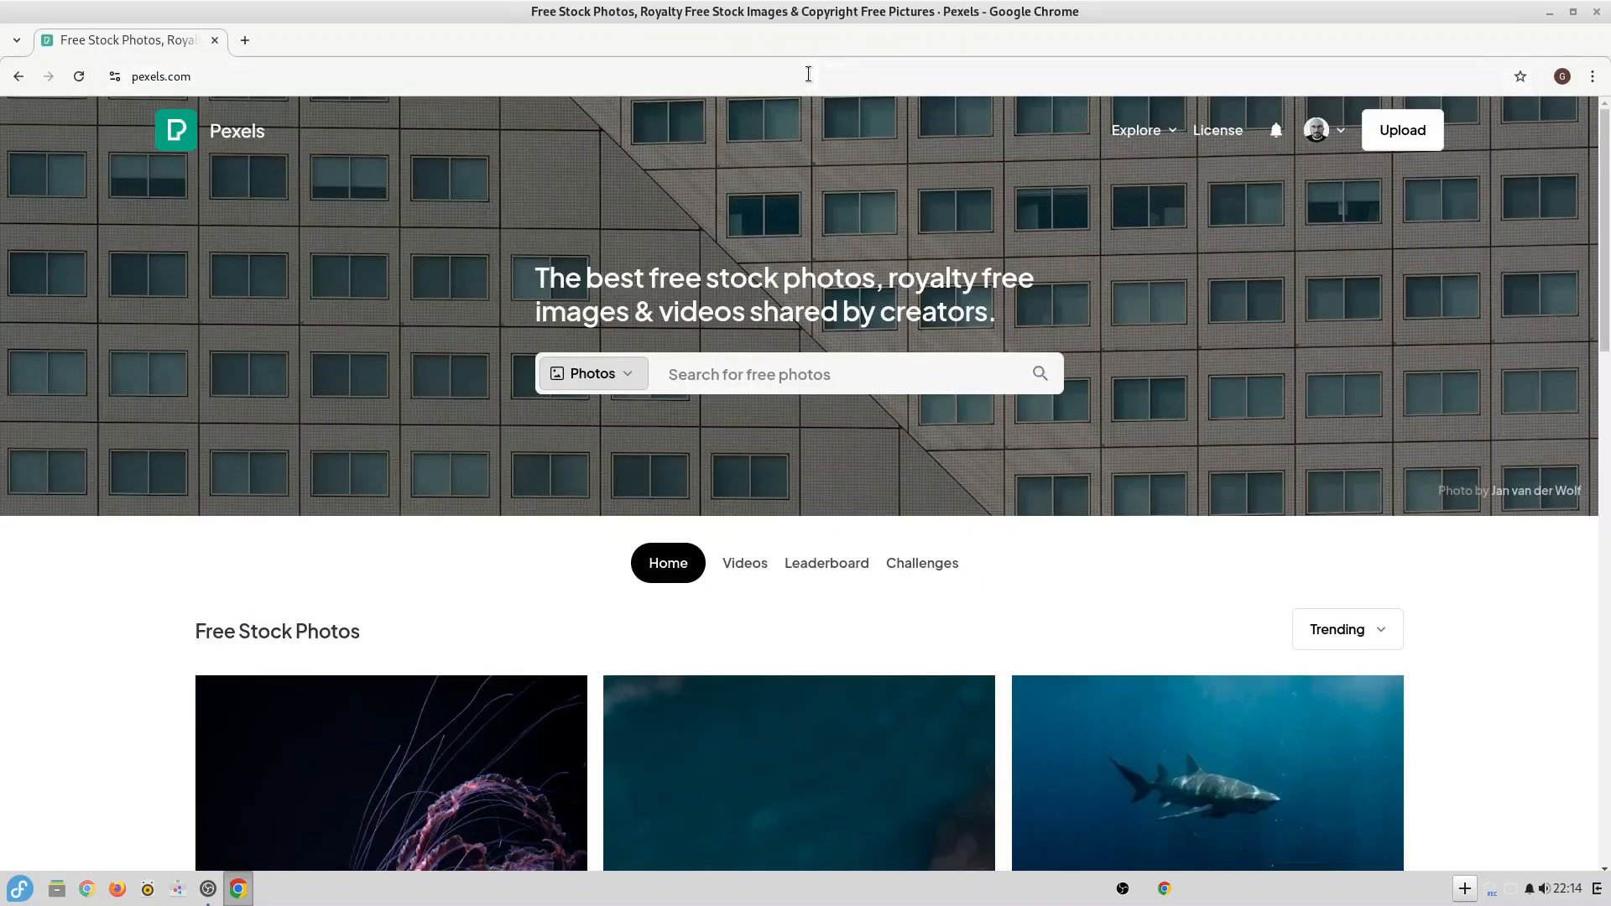
# Search the free photos for "red fedora" and download the picture of the woman in a red hat.
pyautogui.write('red fedora')
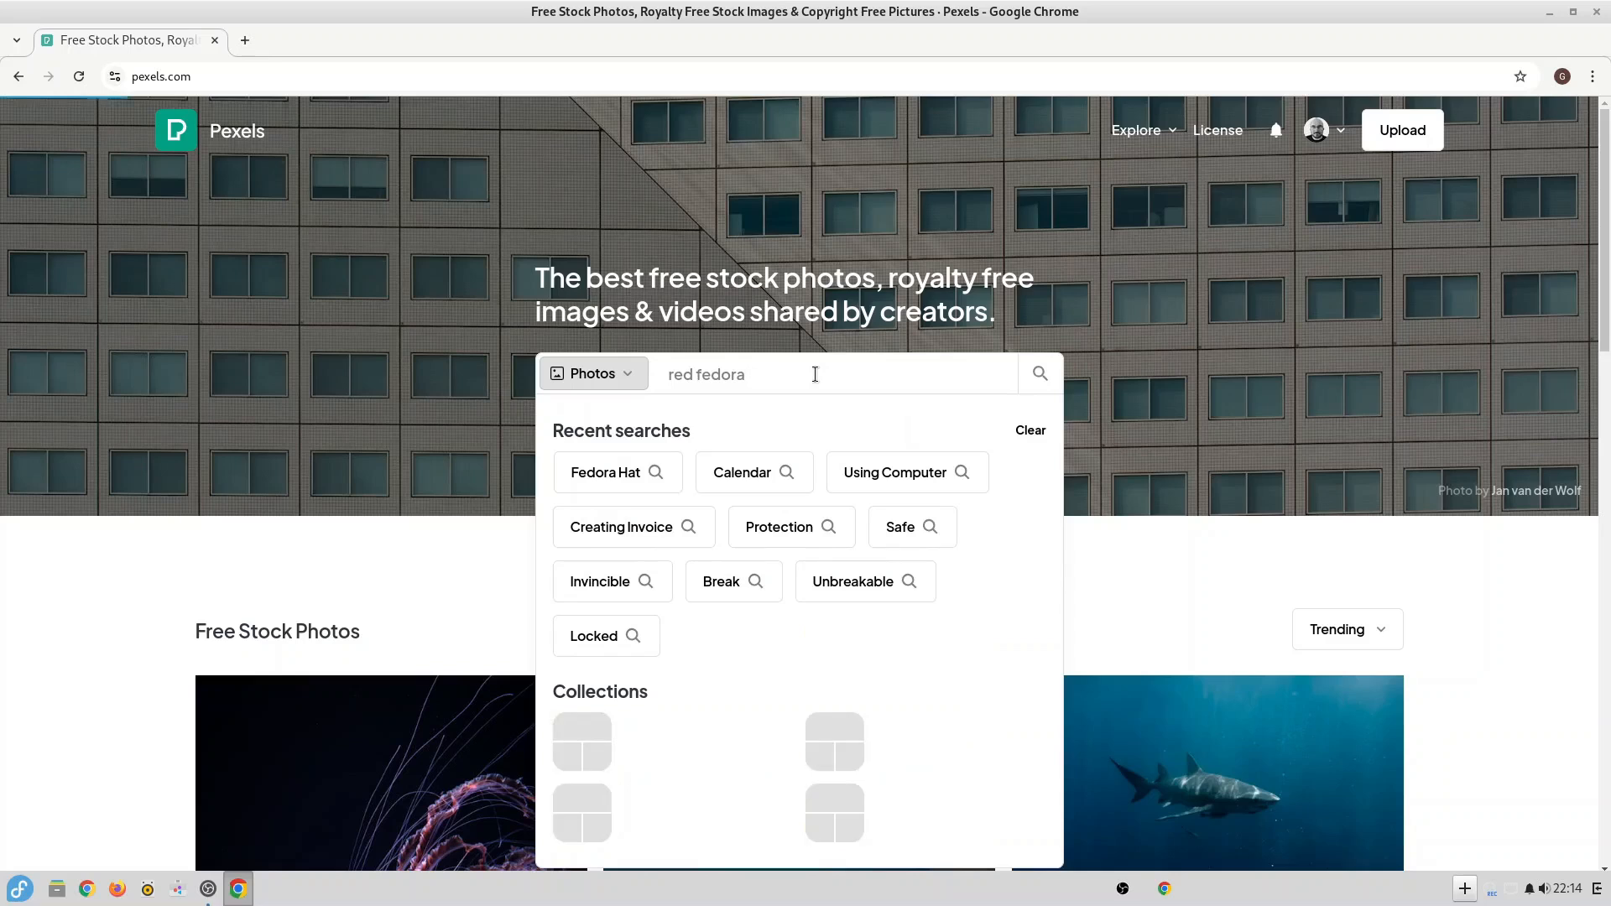
pyautogui.press('Return')
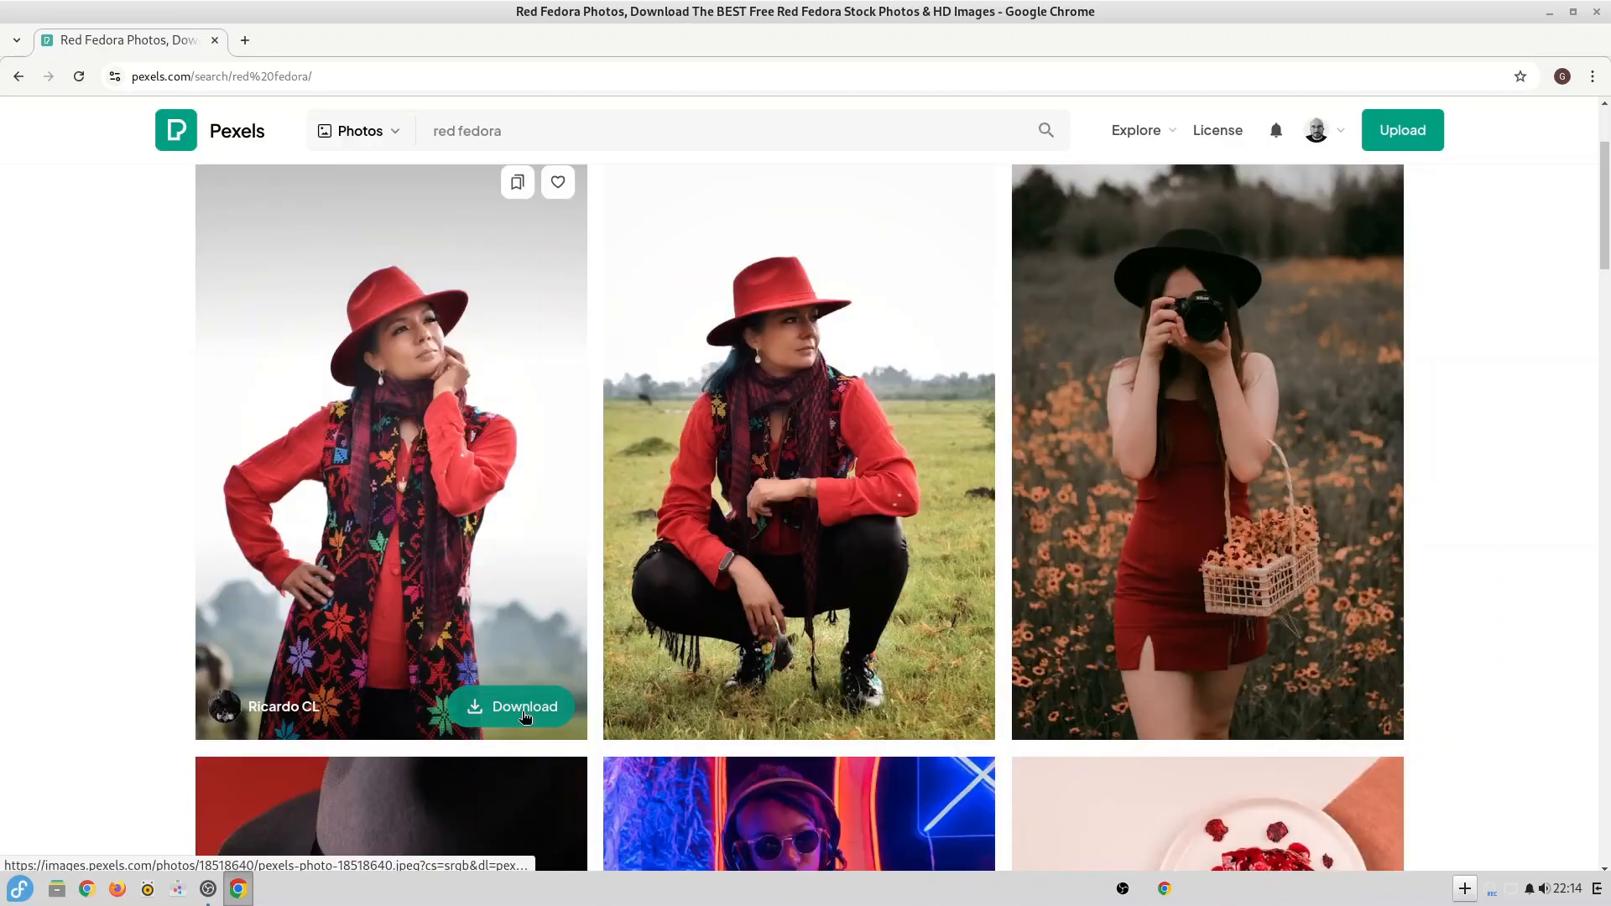
pyautogui.click(525, 714)
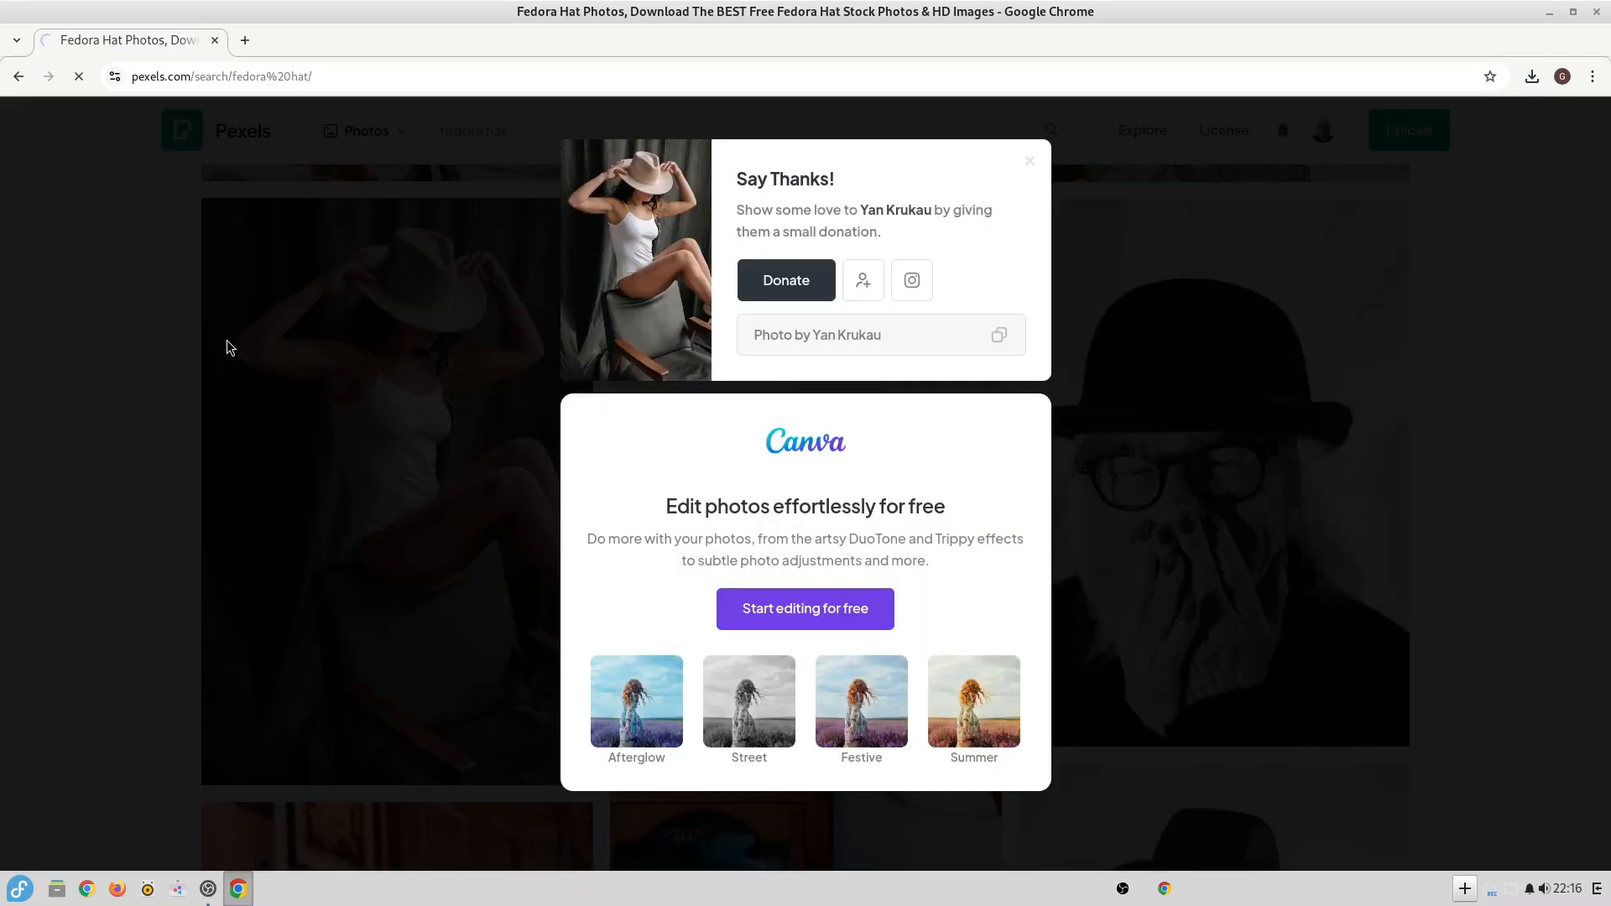
# Go back to the earlier results, search the photos for "fedora hat" and browse the pictures found.
pyautogui.click(21, 78)
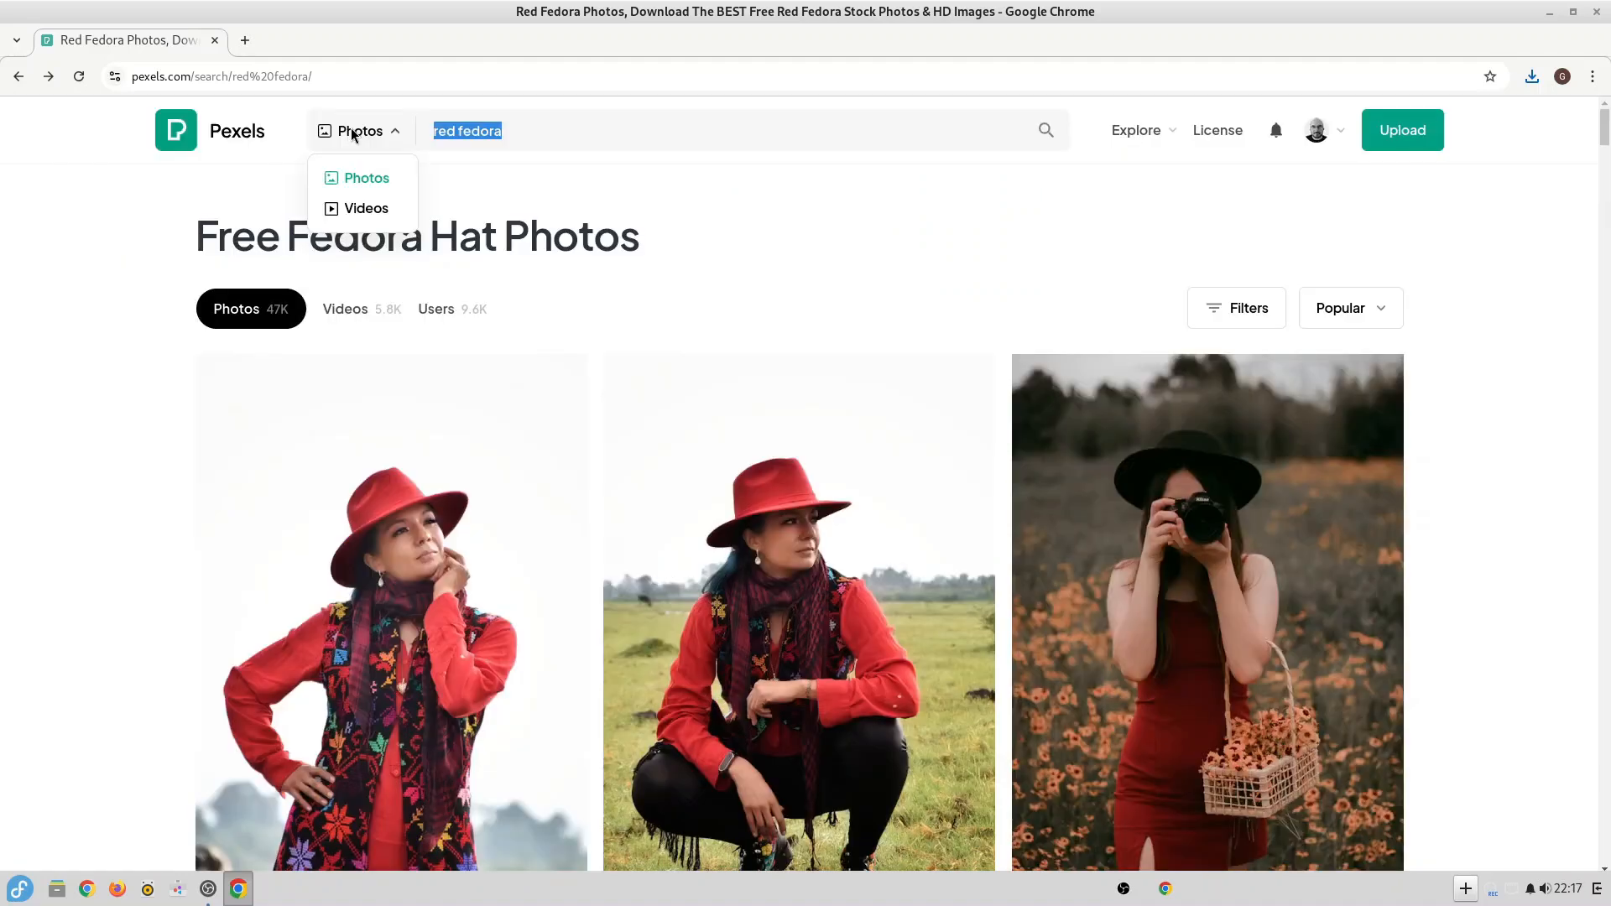
pyautogui.write('fedora hat')
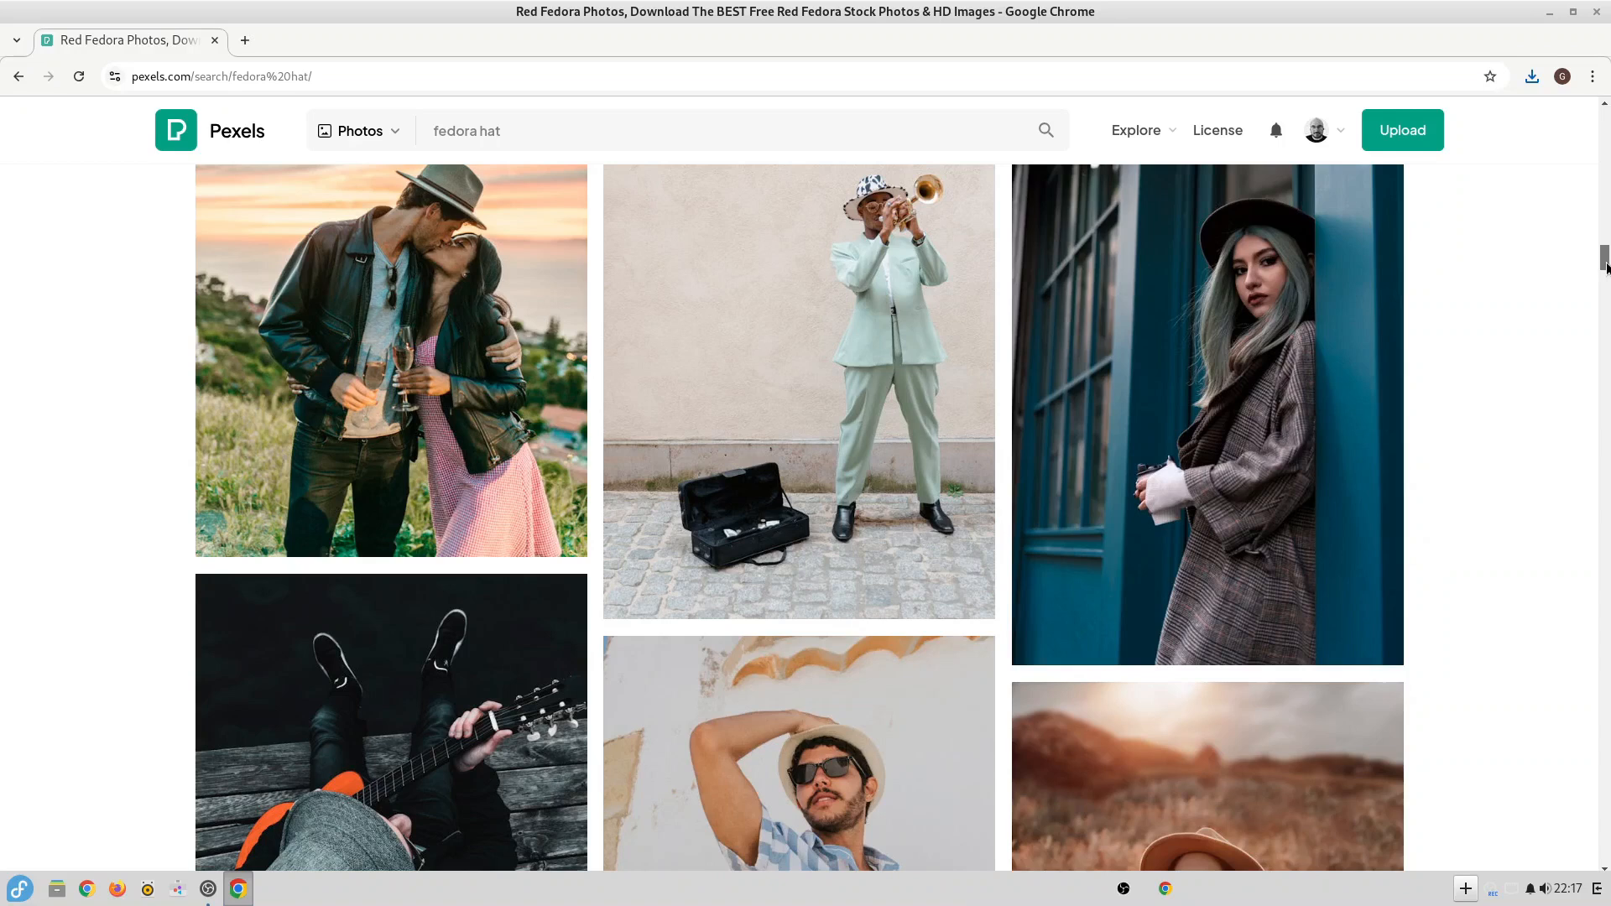
pyautogui.moveTo(1607, 267); pyautogui.dragTo(1605, 432)
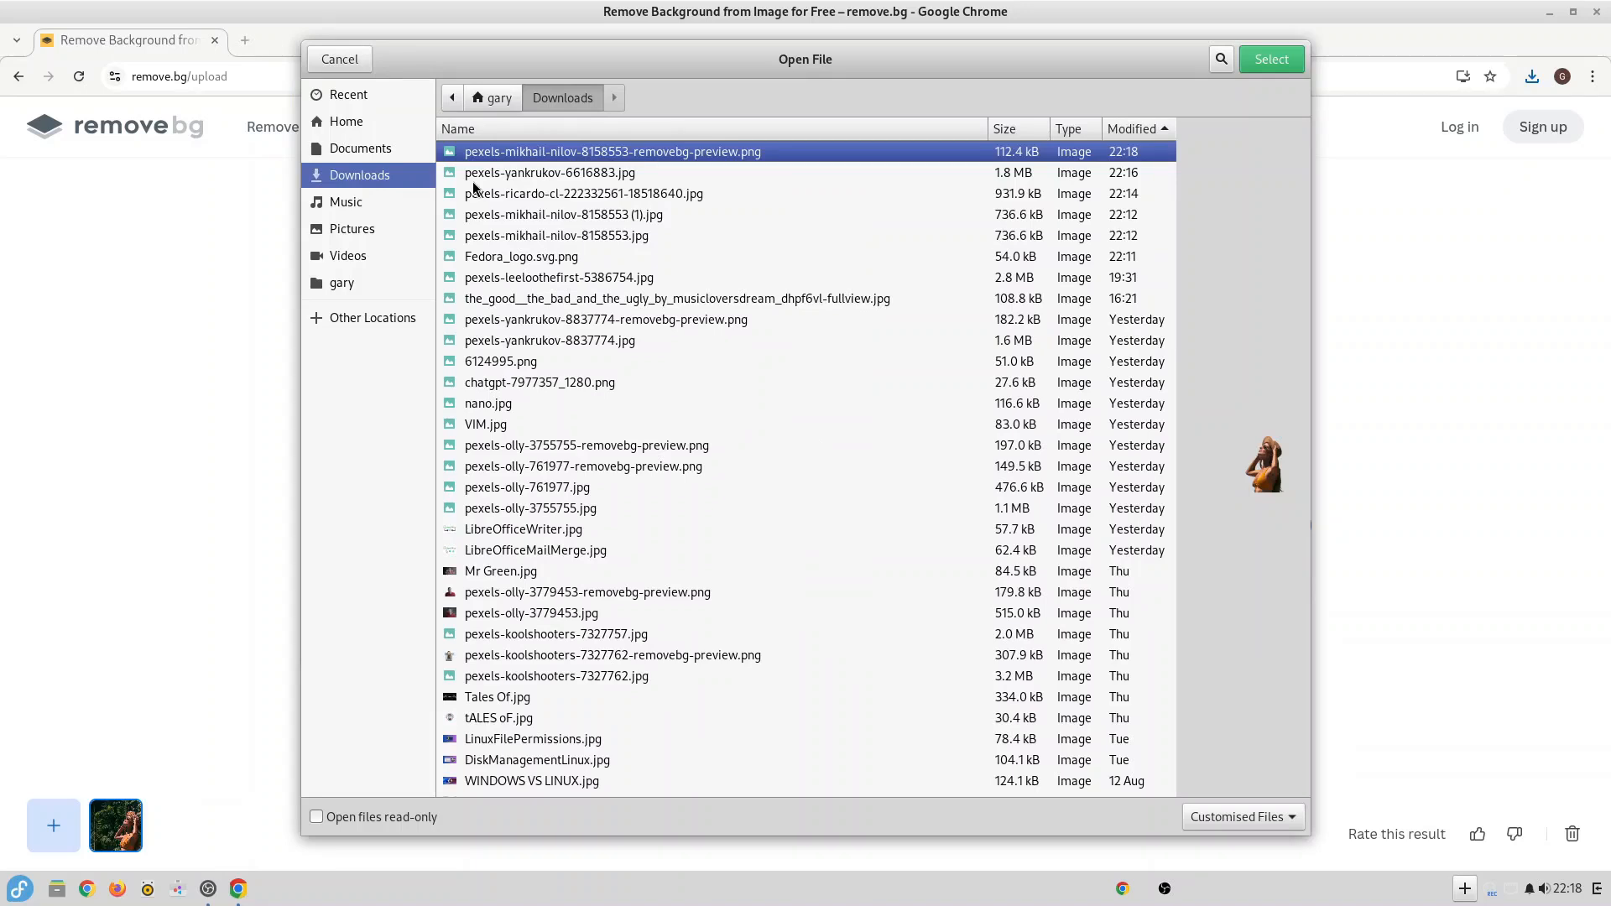
# Upload pexels-yankrukov-6616883.jpg from the Downloads folder to remove.bg for background removal.
pyautogui.doubleClick(471, 182)
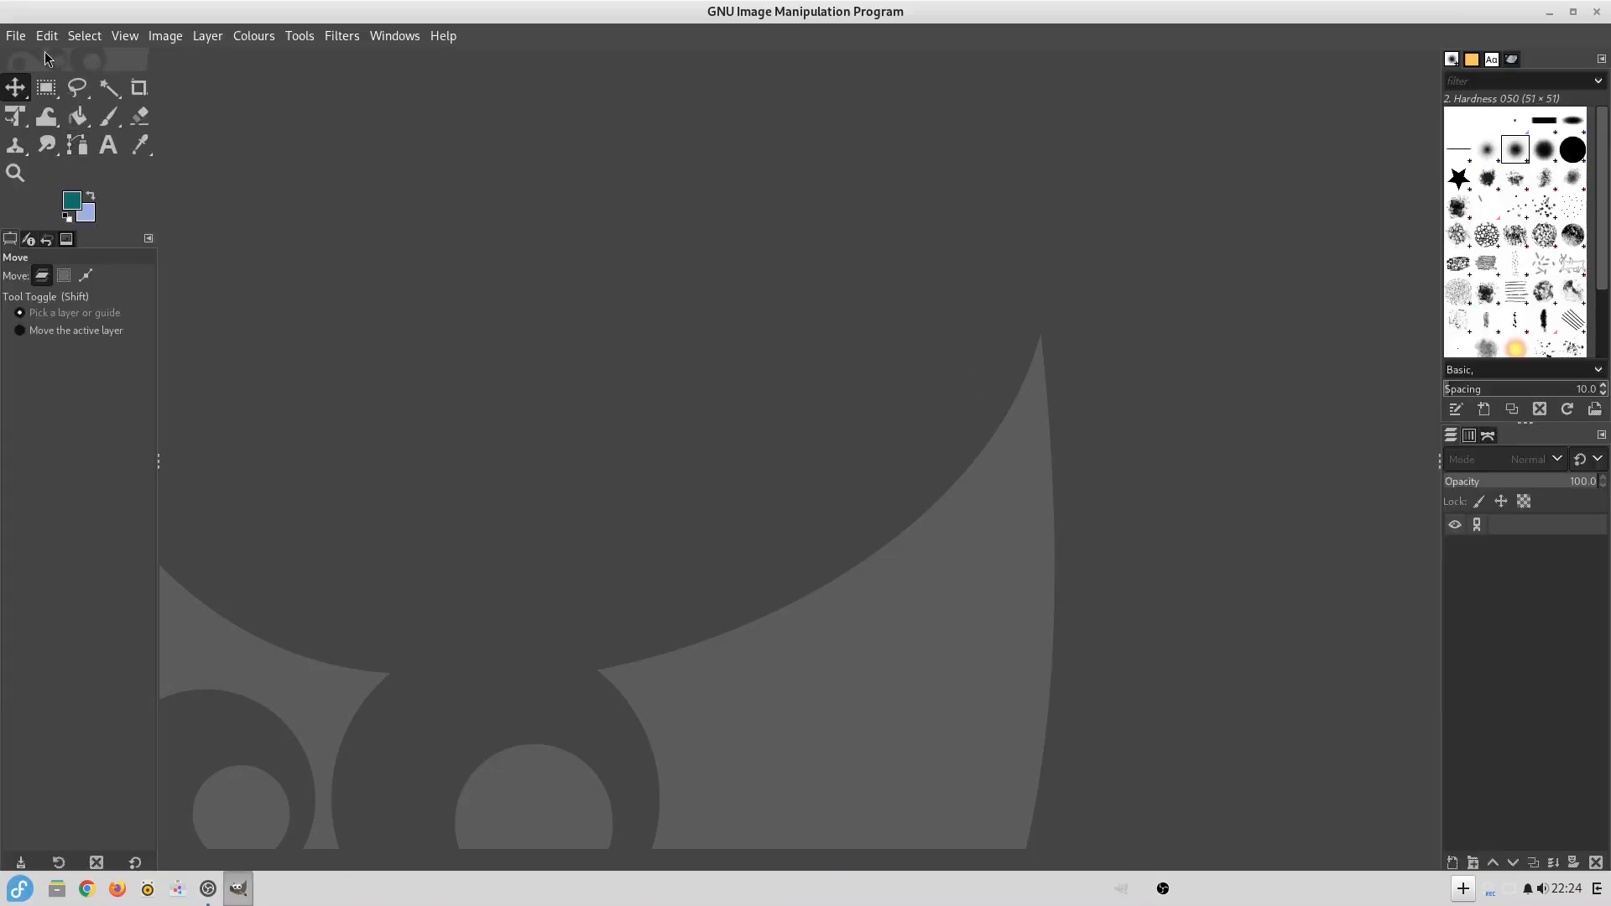
# Create a new image 1280 px wide and 720 px high in GIMP.
pyautogui.click(15, 35)
pyautogui.click(35, 60)
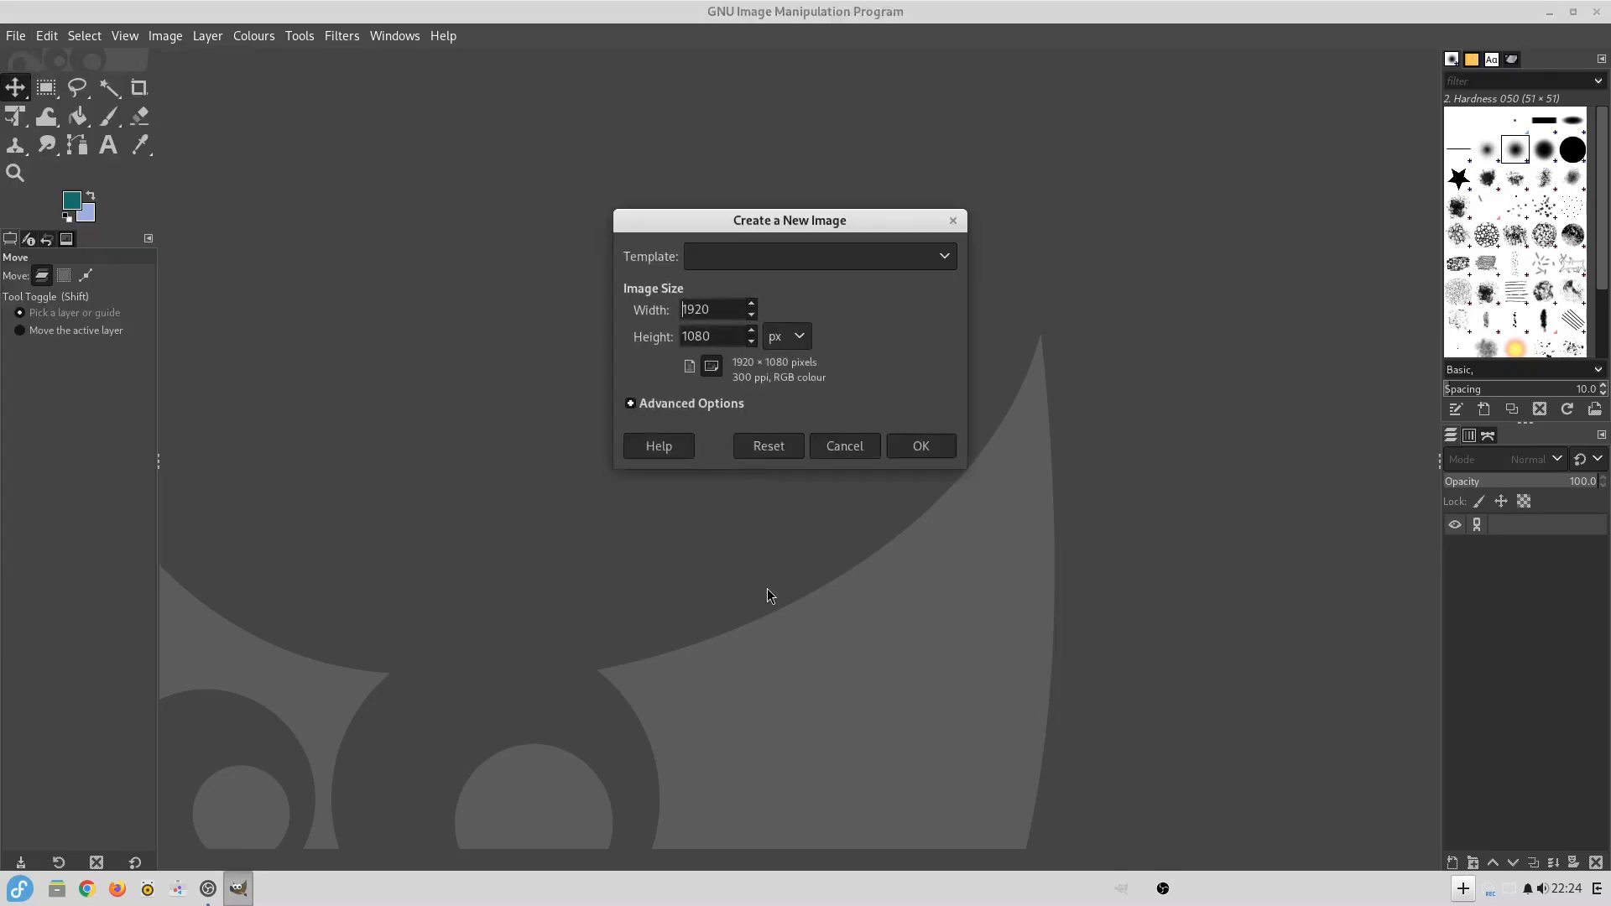
pyautogui.hotkey('ctrl', 'a')
pyautogui.write('1280')
pyautogui.press('Tab')
pyautogui.write('720')
pyautogui.press('Return')
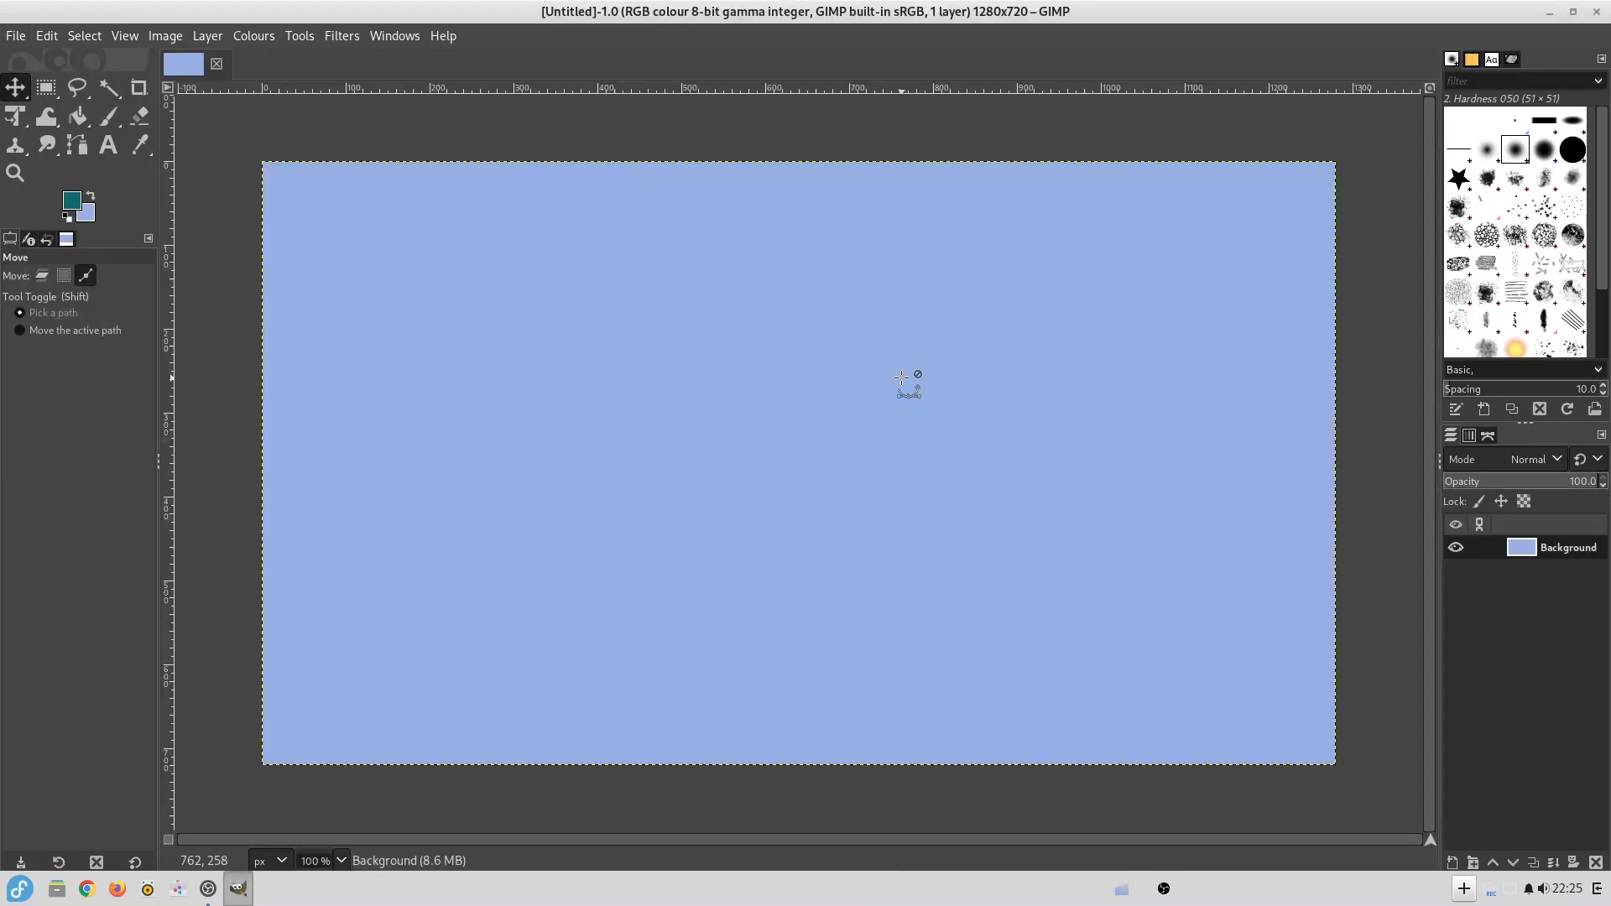
# Create another 1280 × 720 px image with its fill set to Foreground colour.
pyautogui.press('ctrl')
pyautogui.click(12, 36)
pyautogui.click(25, 53)
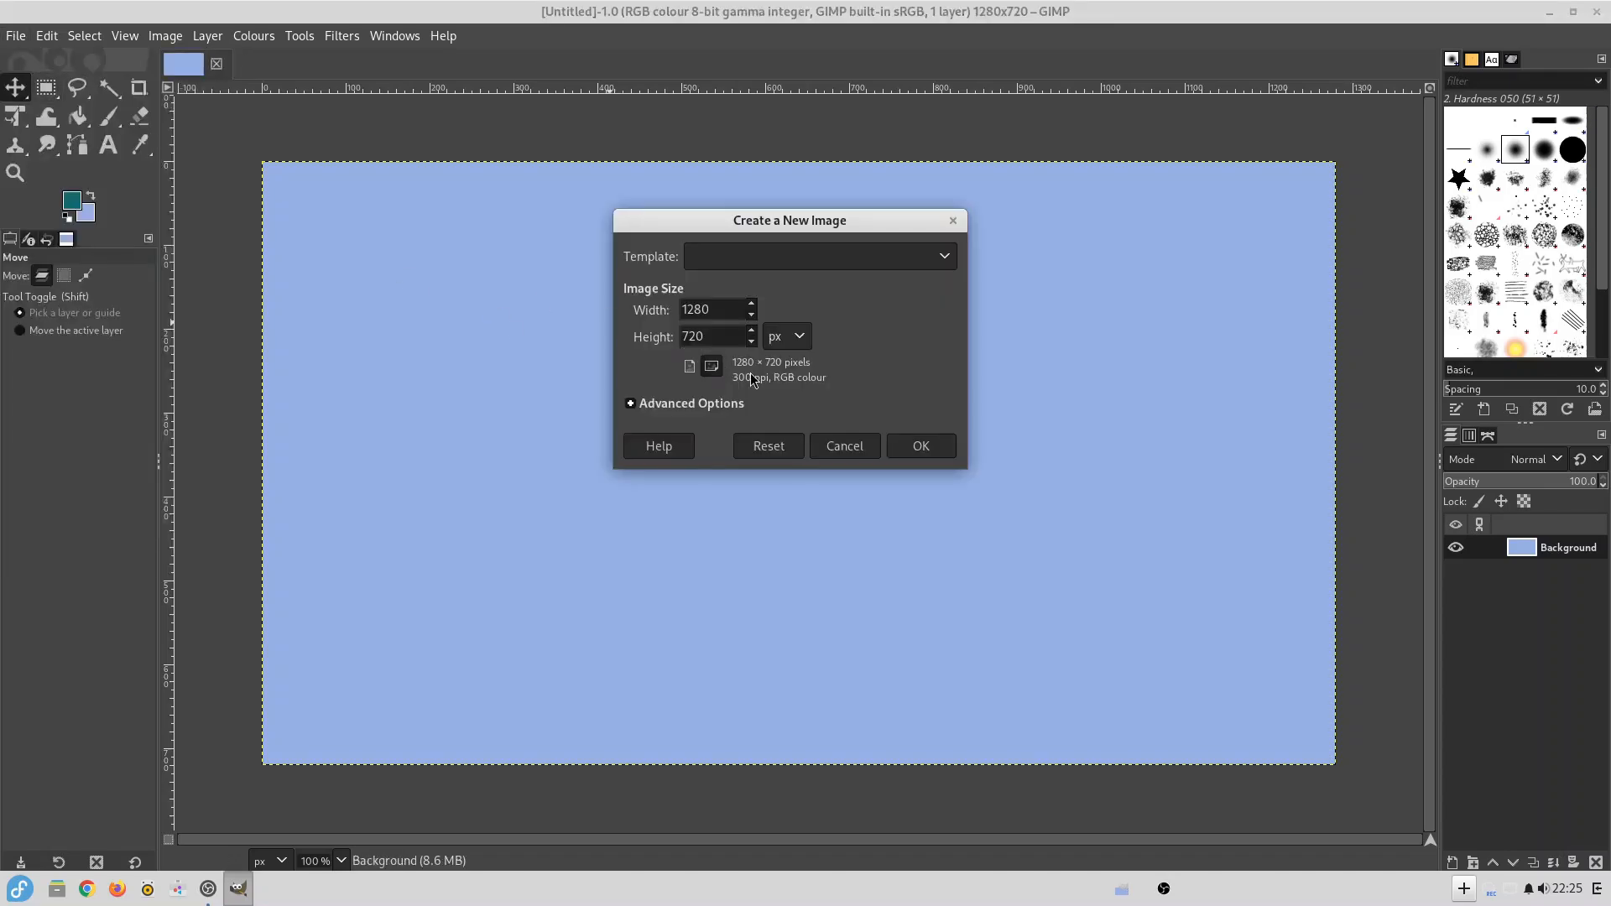
pyautogui.click(640, 405)
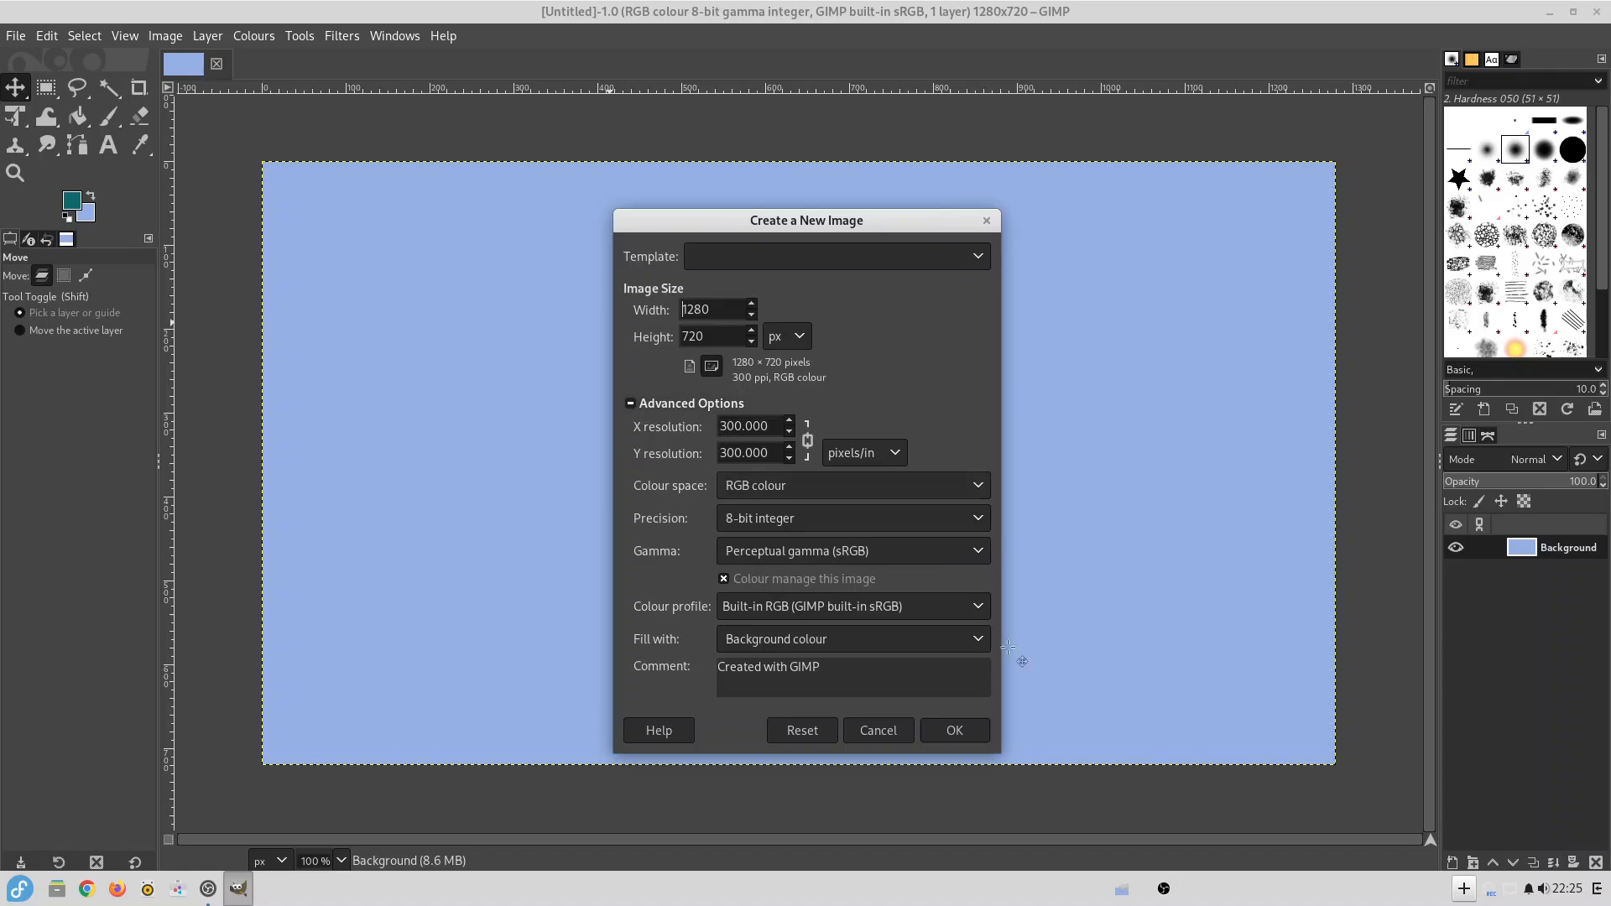
pyautogui.click(979, 639)
pyautogui.click(911, 625)
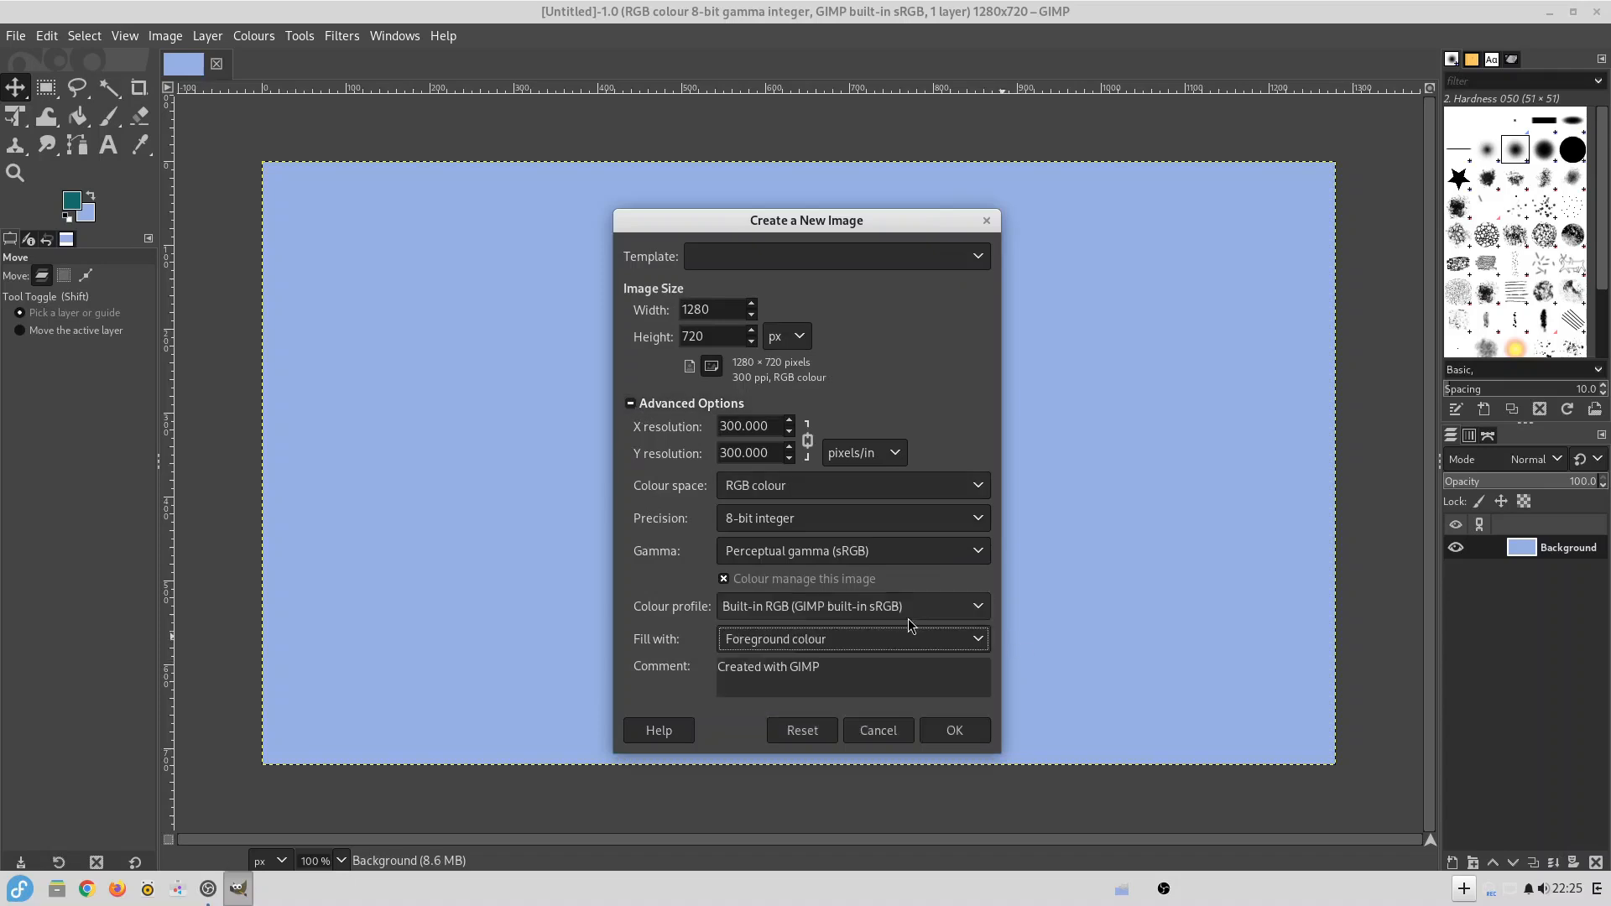
pyautogui.click(942, 736)
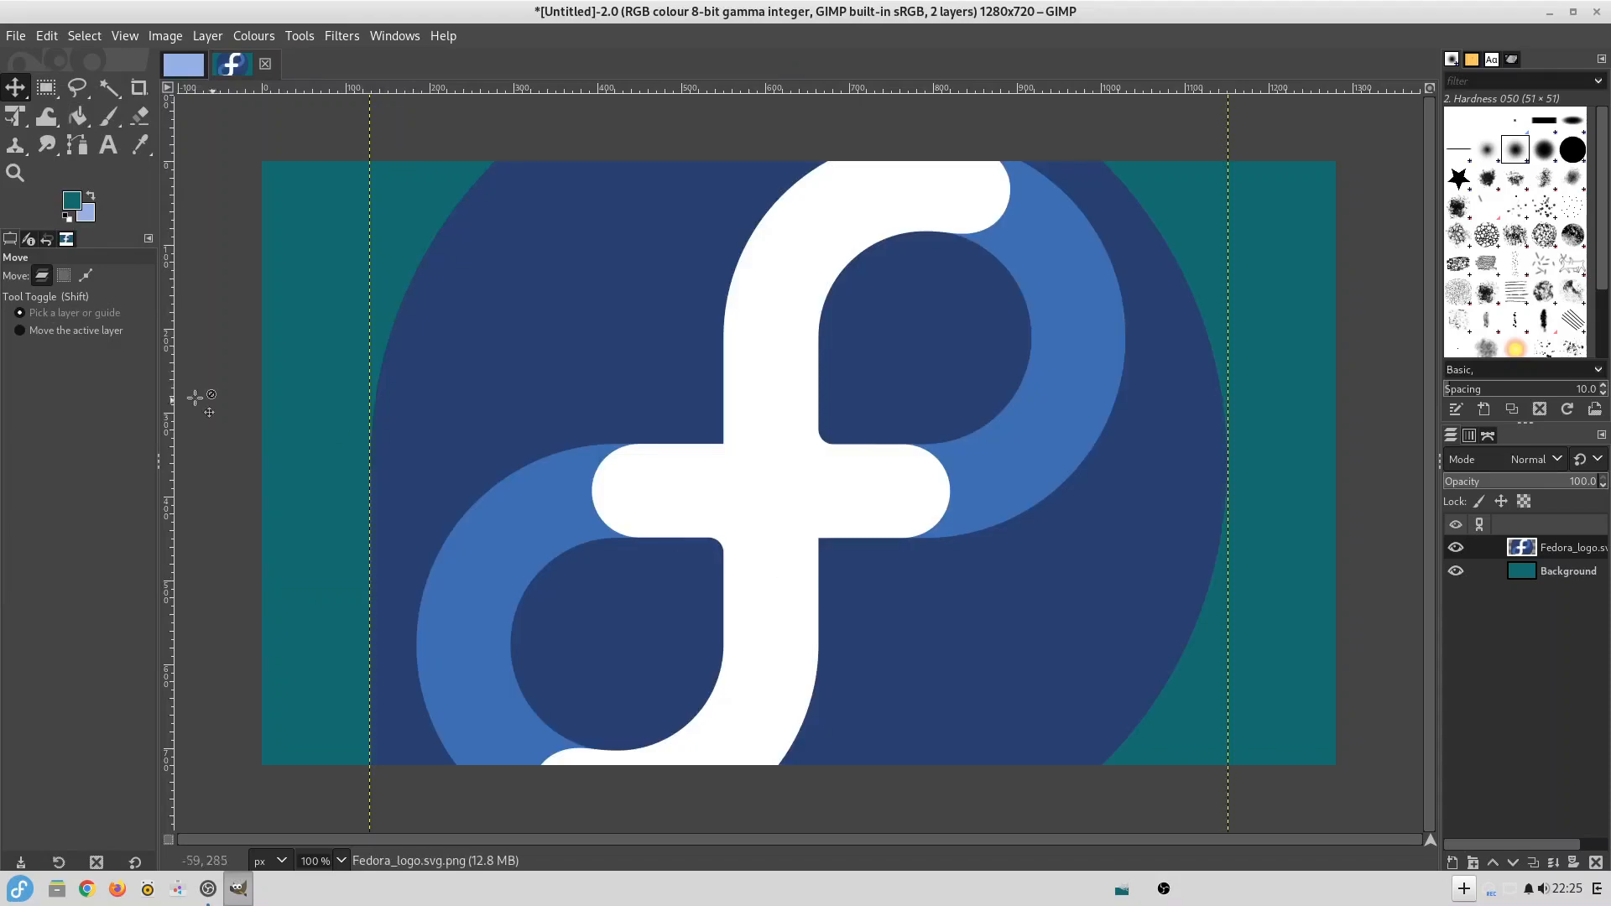
# Open the downloaded cut-out pictures as layers and hide the five photo layers above the Fedora logo.
pyautogui.click(20, 38)
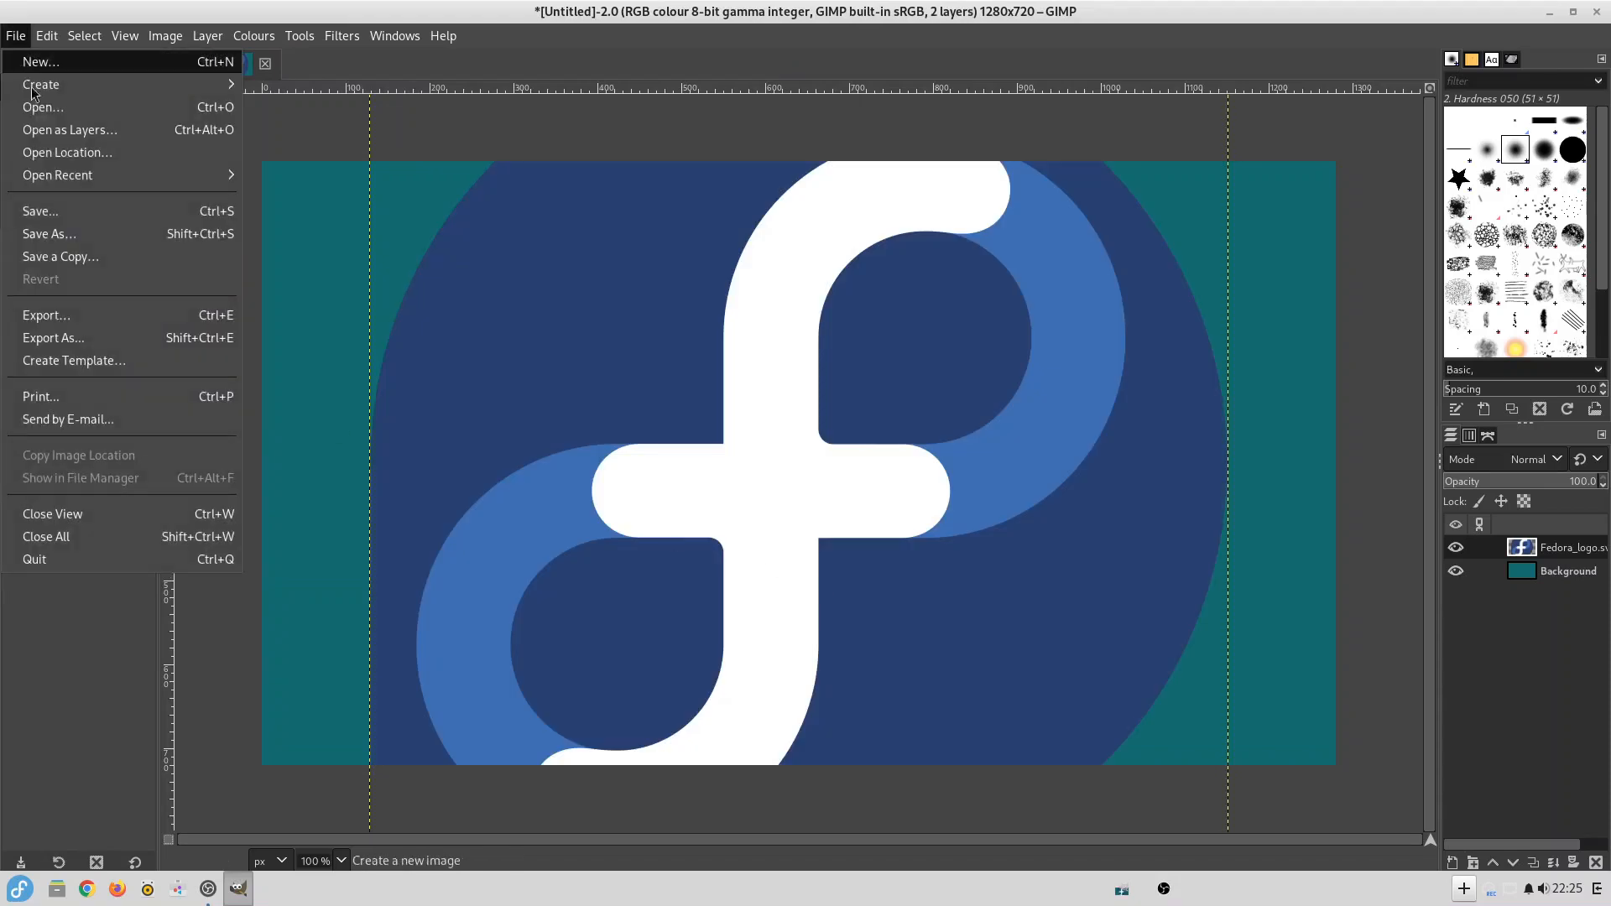
pyautogui.click(70, 129)
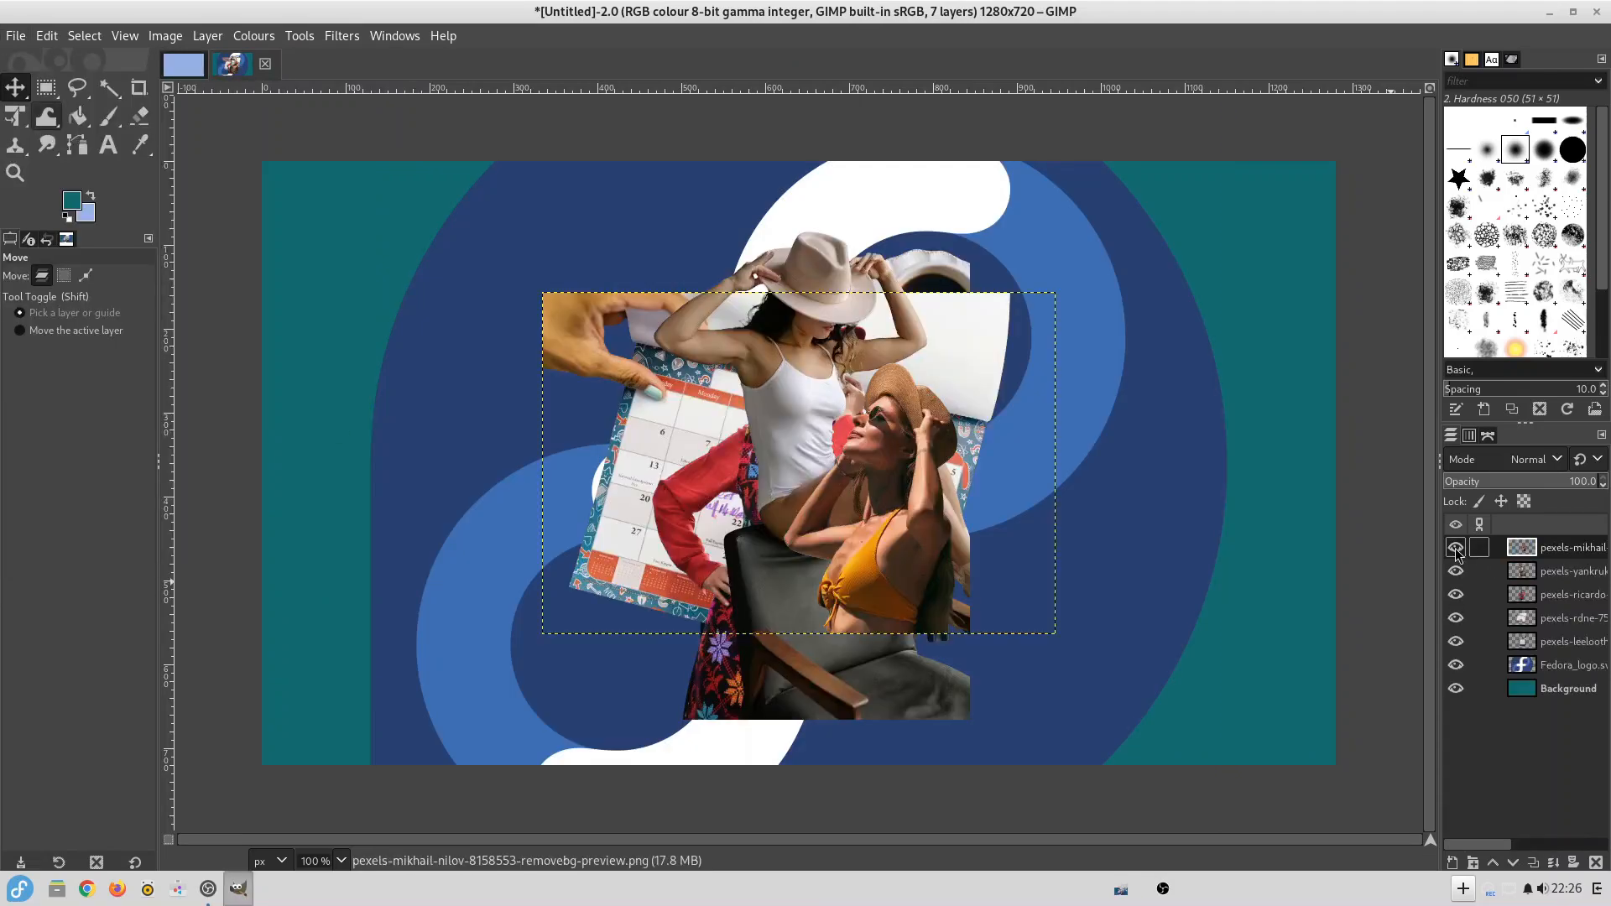
pyautogui.click(1457, 547)
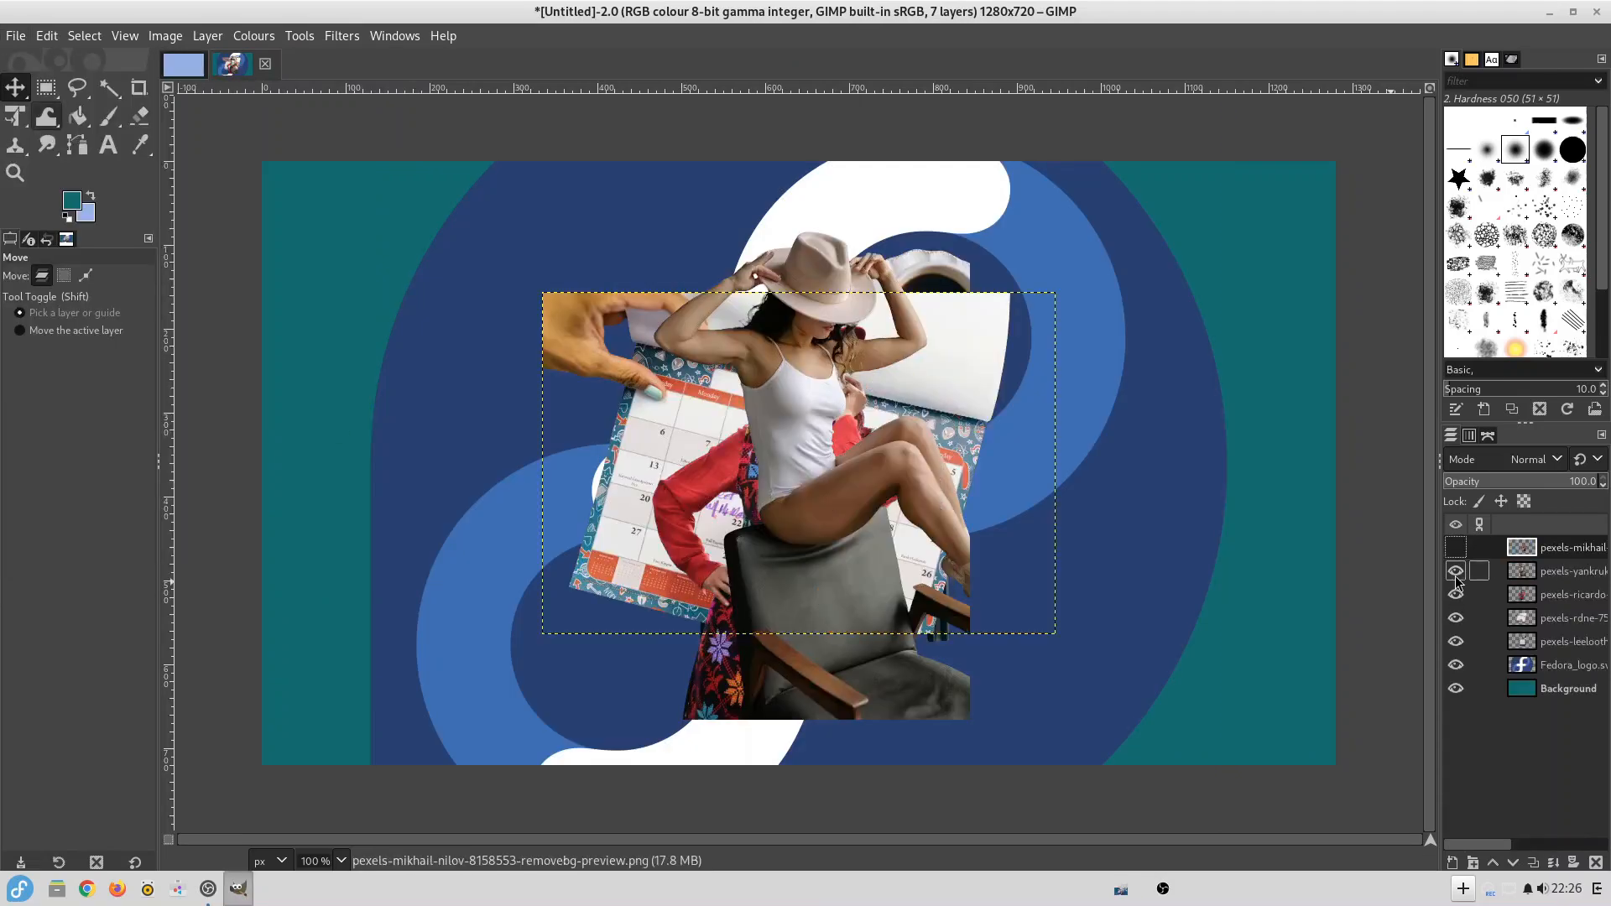
pyautogui.click(1456, 571)
pyautogui.click(1457, 594)
pyautogui.click(1456, 618)
pyautogui.click(1456, 641)
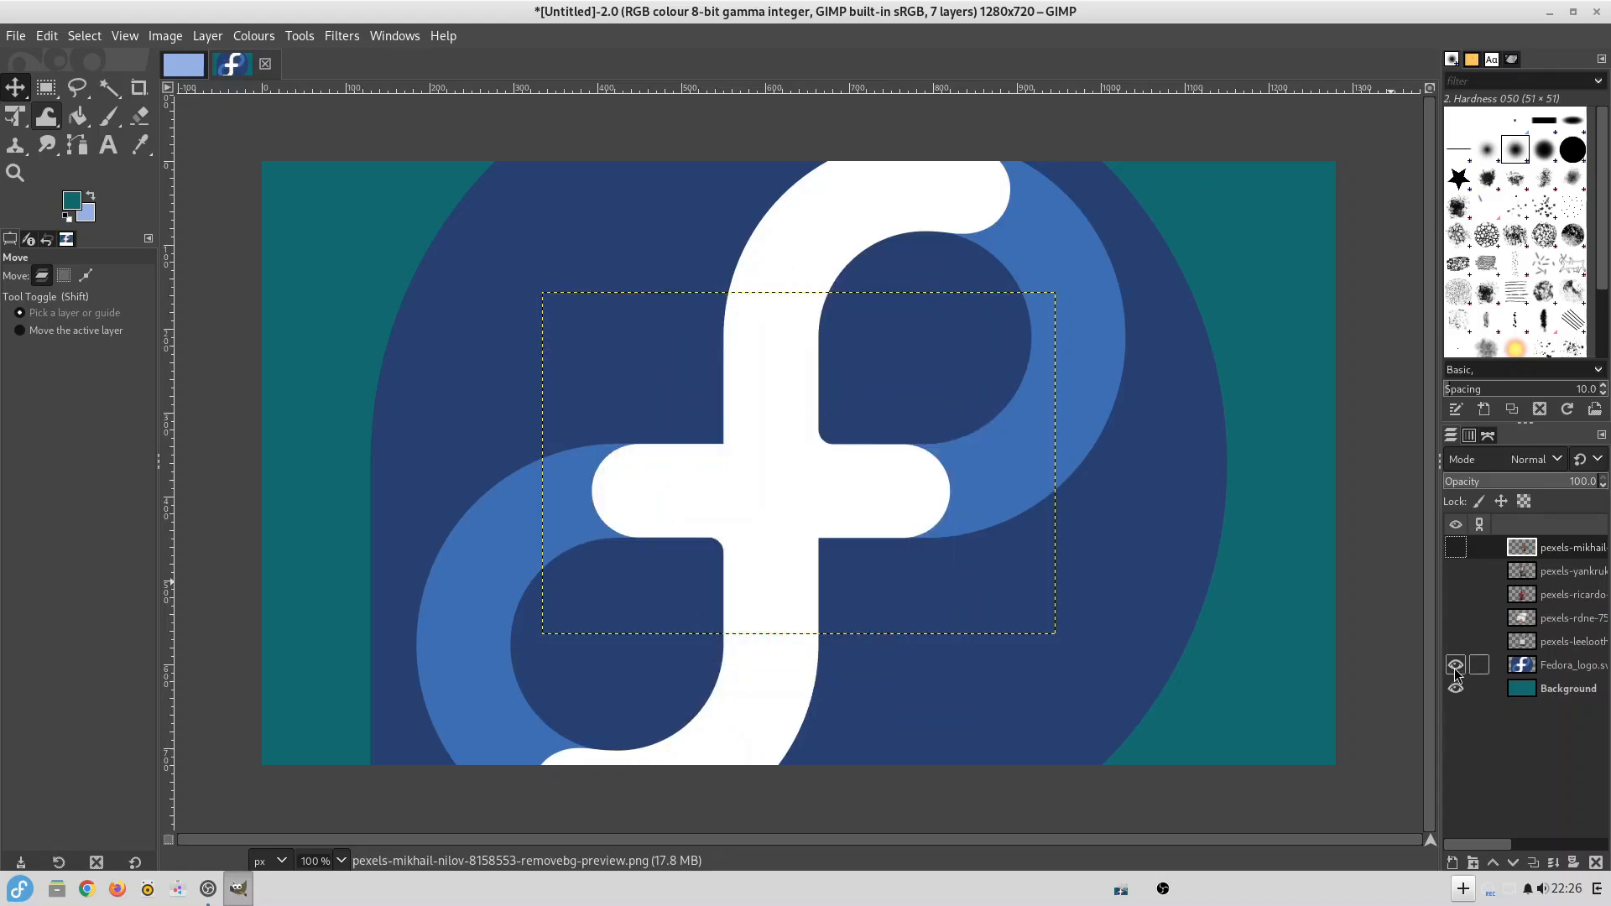
# Scale the Fedora logo layer down to about 200 px wide and move it to the canvas's lower-right corner.
pyautogui.press('Tab')
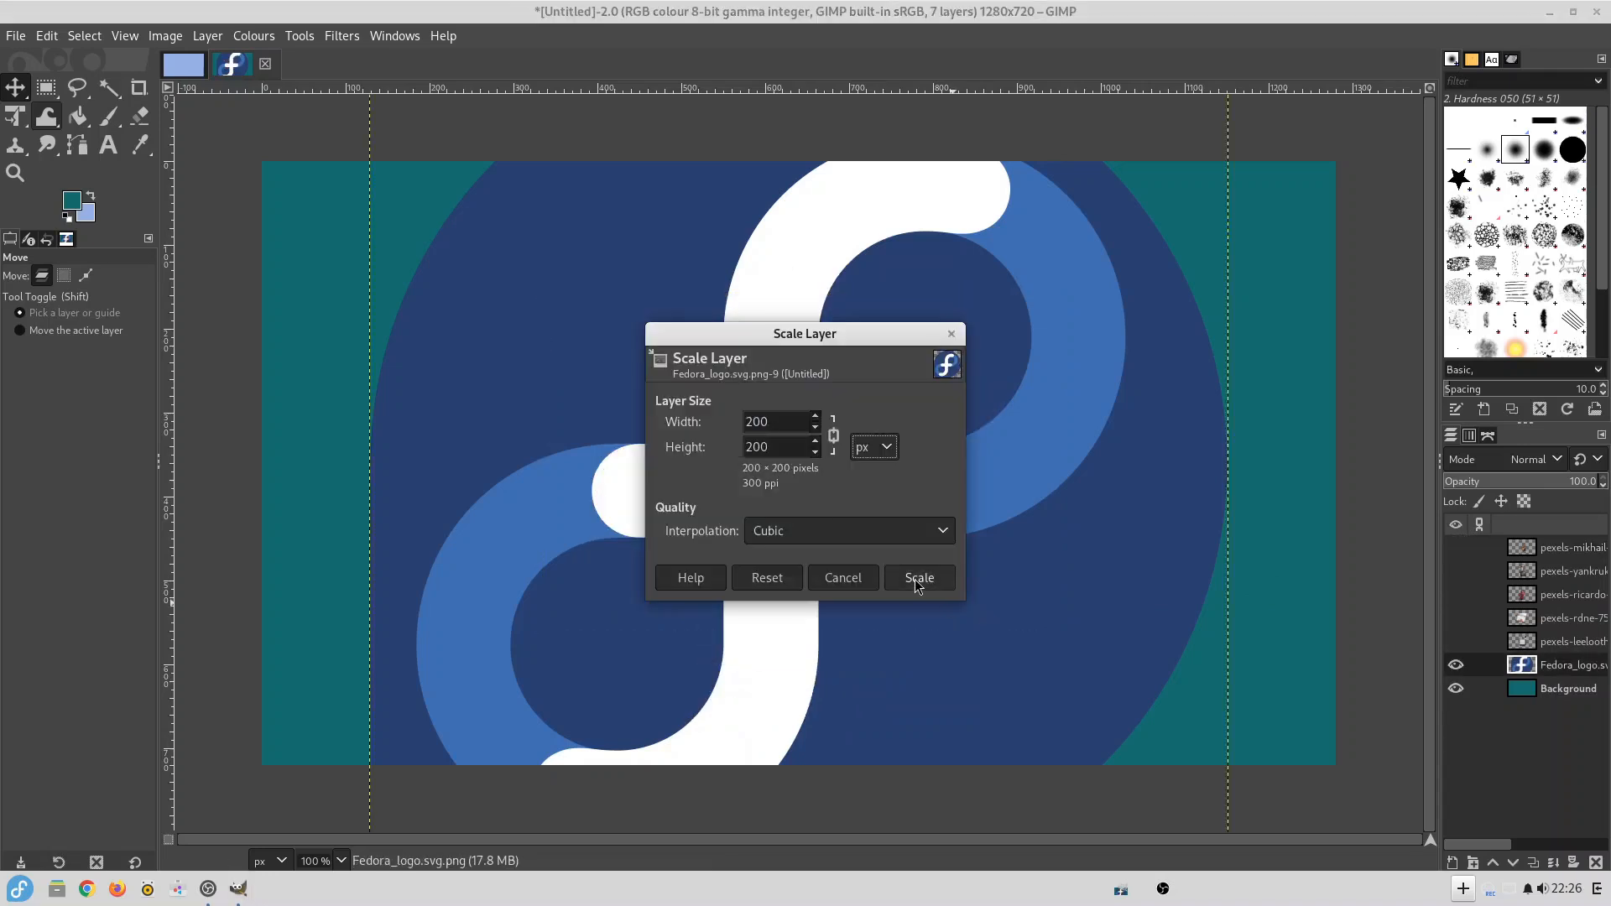
pyautogui.click(916, 579)
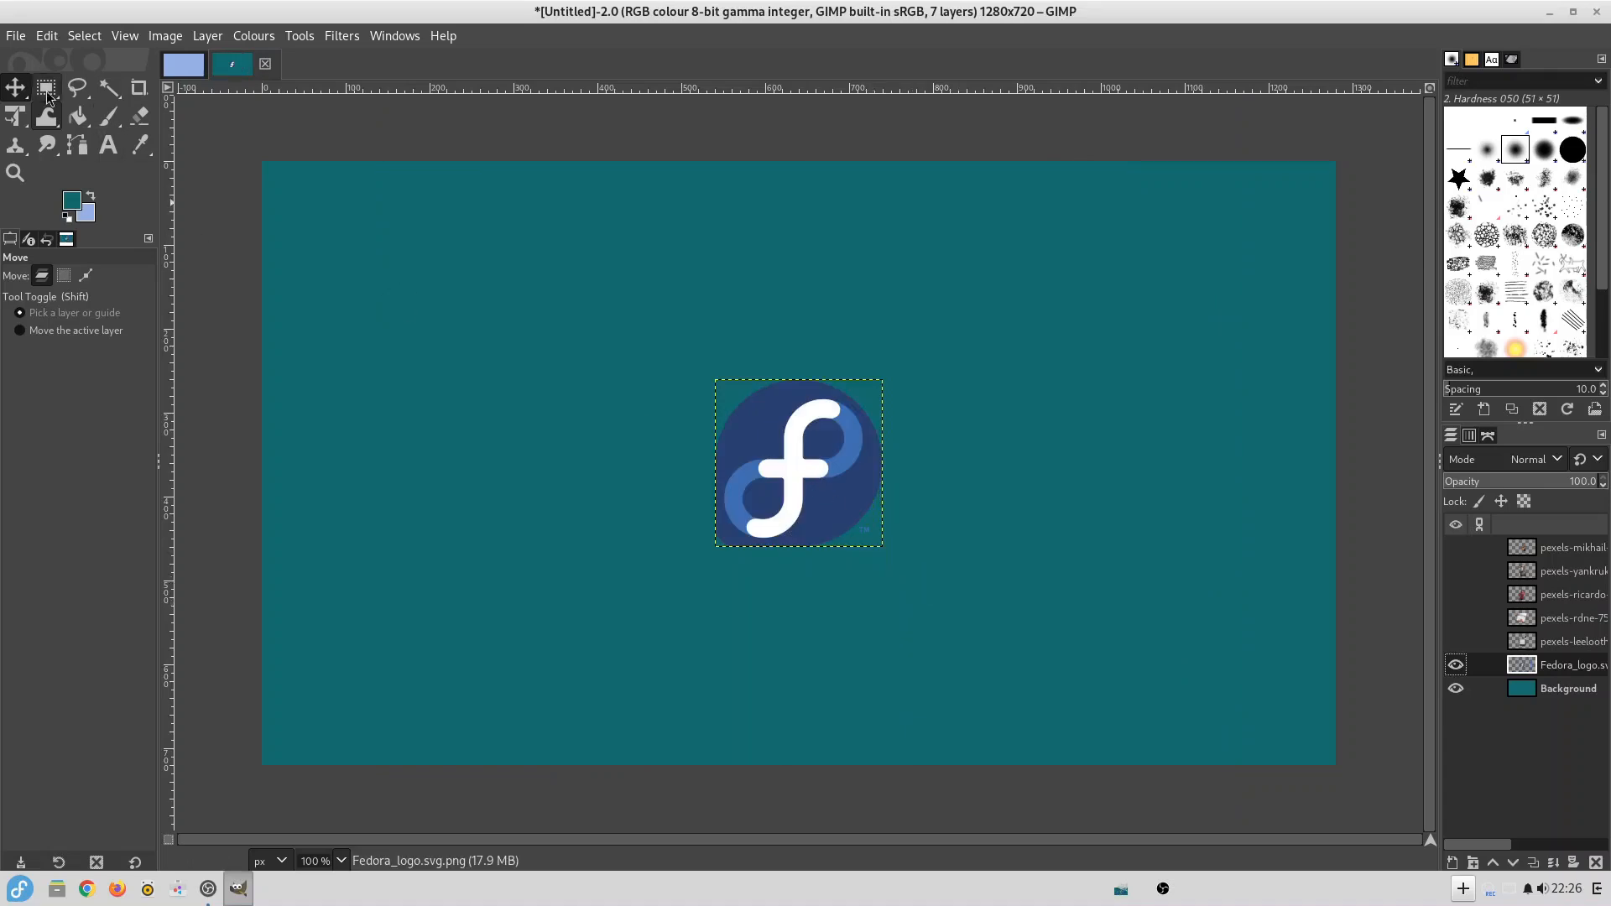
pyautogui.moveTo(791, 448); pyautogui.dragTo(1237, 653)
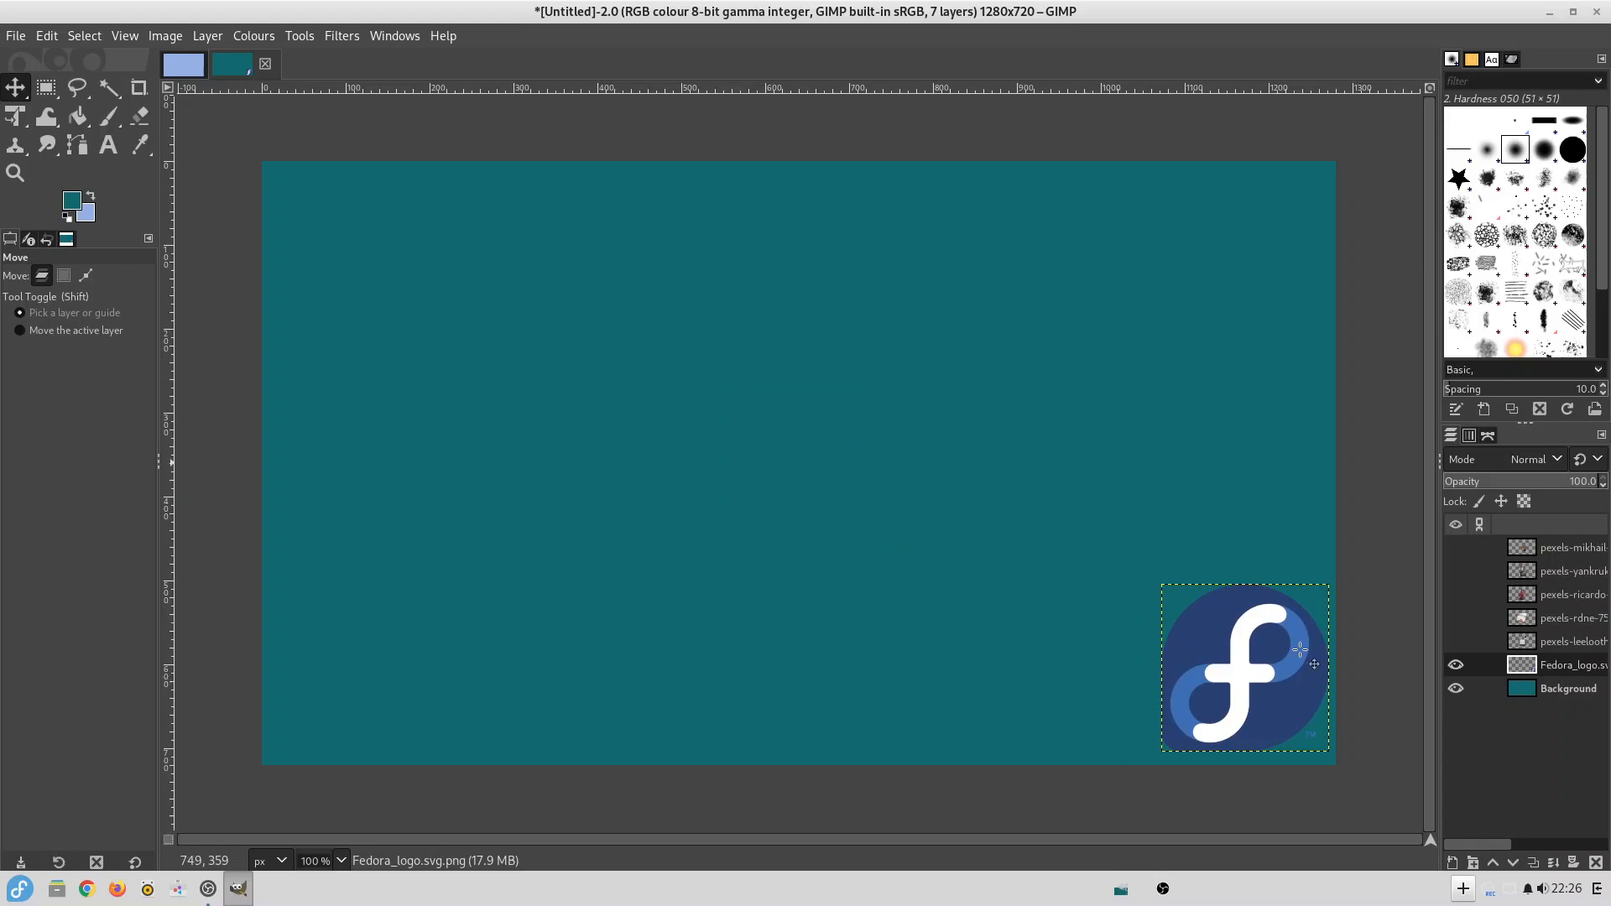
# Show the calendar photo layer and delete the gold scissors from it using a freehand selection.
pyautogui.click(1455, 646)
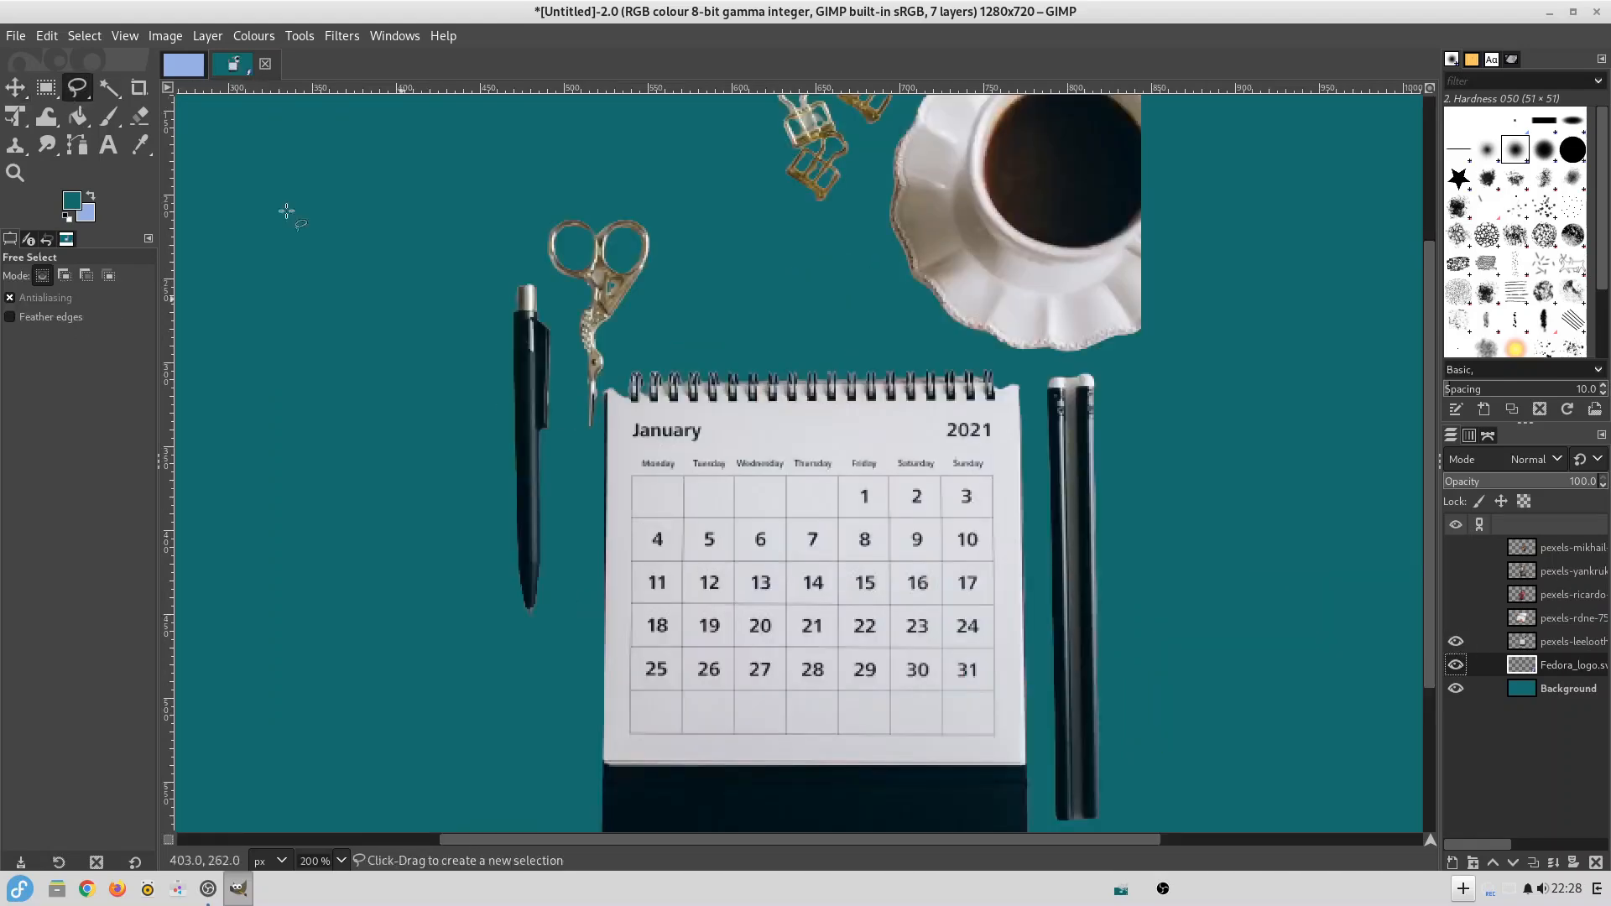
pyautogui.click(124, 35)
pyautogui.moveTo(151, 127)
pyautogui.click(437, 166)
pyautogui.moveTo(509, 415)
pyautogui.mouseDown()
pyautogui.moveTo(502, 364)
pyautogui.moveTo(581, 310)
pyautogui.moveTo(958, 293)
pyautogui.moveTo(419, 191)
pyautogui.mouseUp()
pyautogui.press('Return')
pyautogui.press('m')
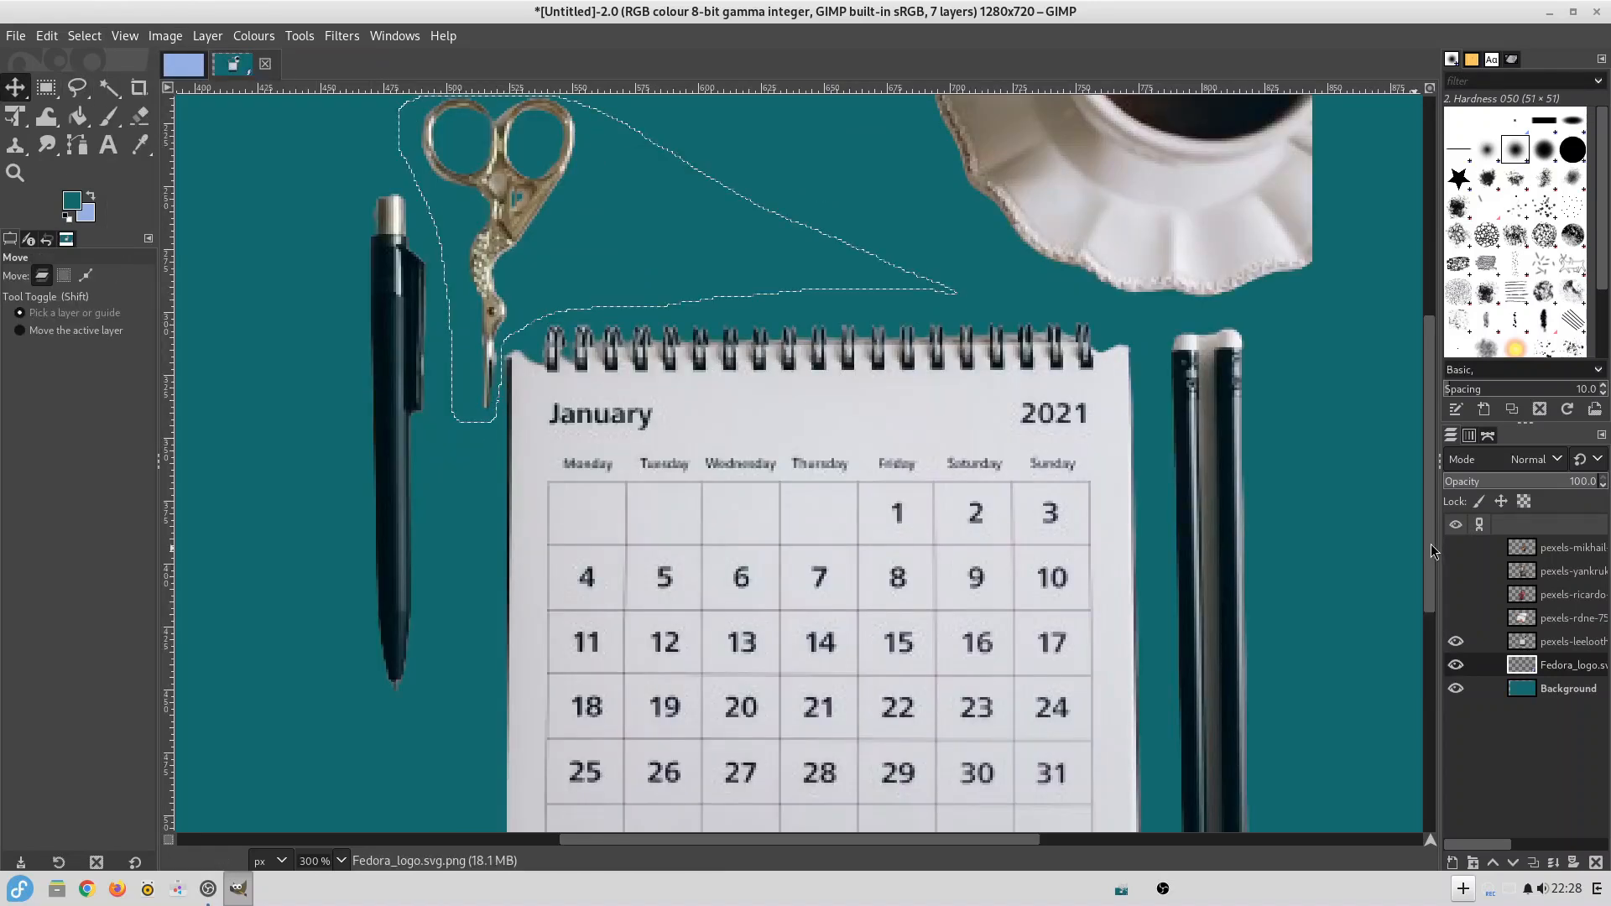
pyautogui.click(1570, 648)
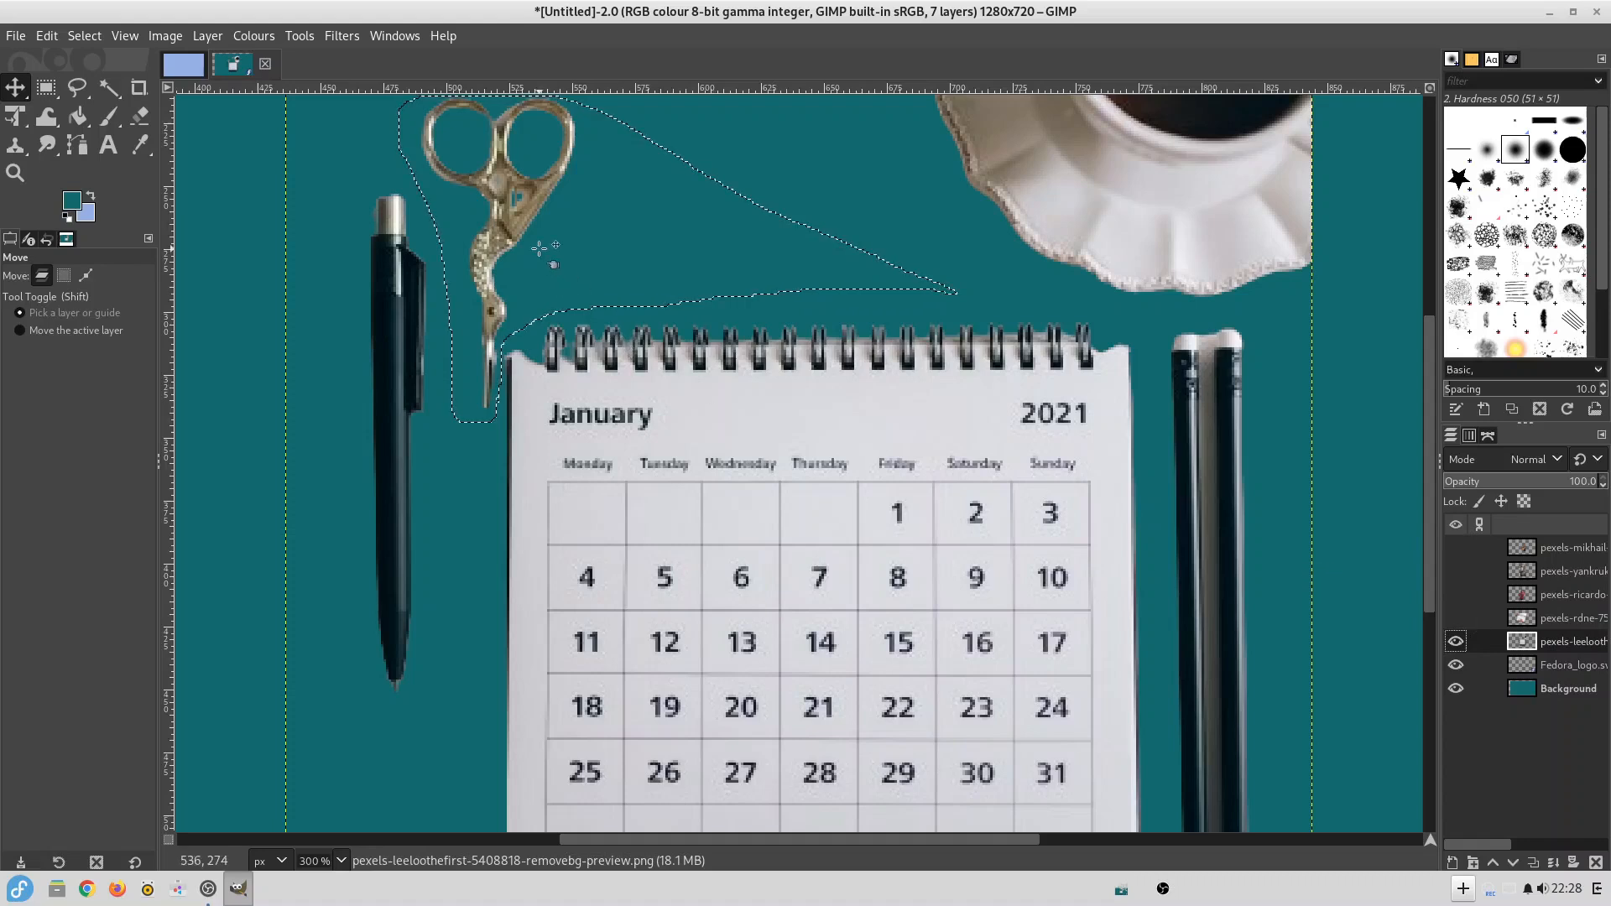
pyautogui.press('Delete')
# Outline the coffee cup and the binder clips on the calendar layer with Free Select and delete them.
pyautogui.scroll(5, 539, 248)
pyautogui.press('f')
pyautogui.moveTo(1312, 137)
pyautogui.mouseDown()
pyautogui.moveTo(913, 158)
pyautogui.moveTo(737, 143)
pyautogui.moveTo(1105, 649)
pyautogui.moveTo(1351, 382)
pyautogui.moveTo(1313, 137)
pyautogui.mouseUp()
pyautogui.press('Return')
pyautogui.press('Delete')
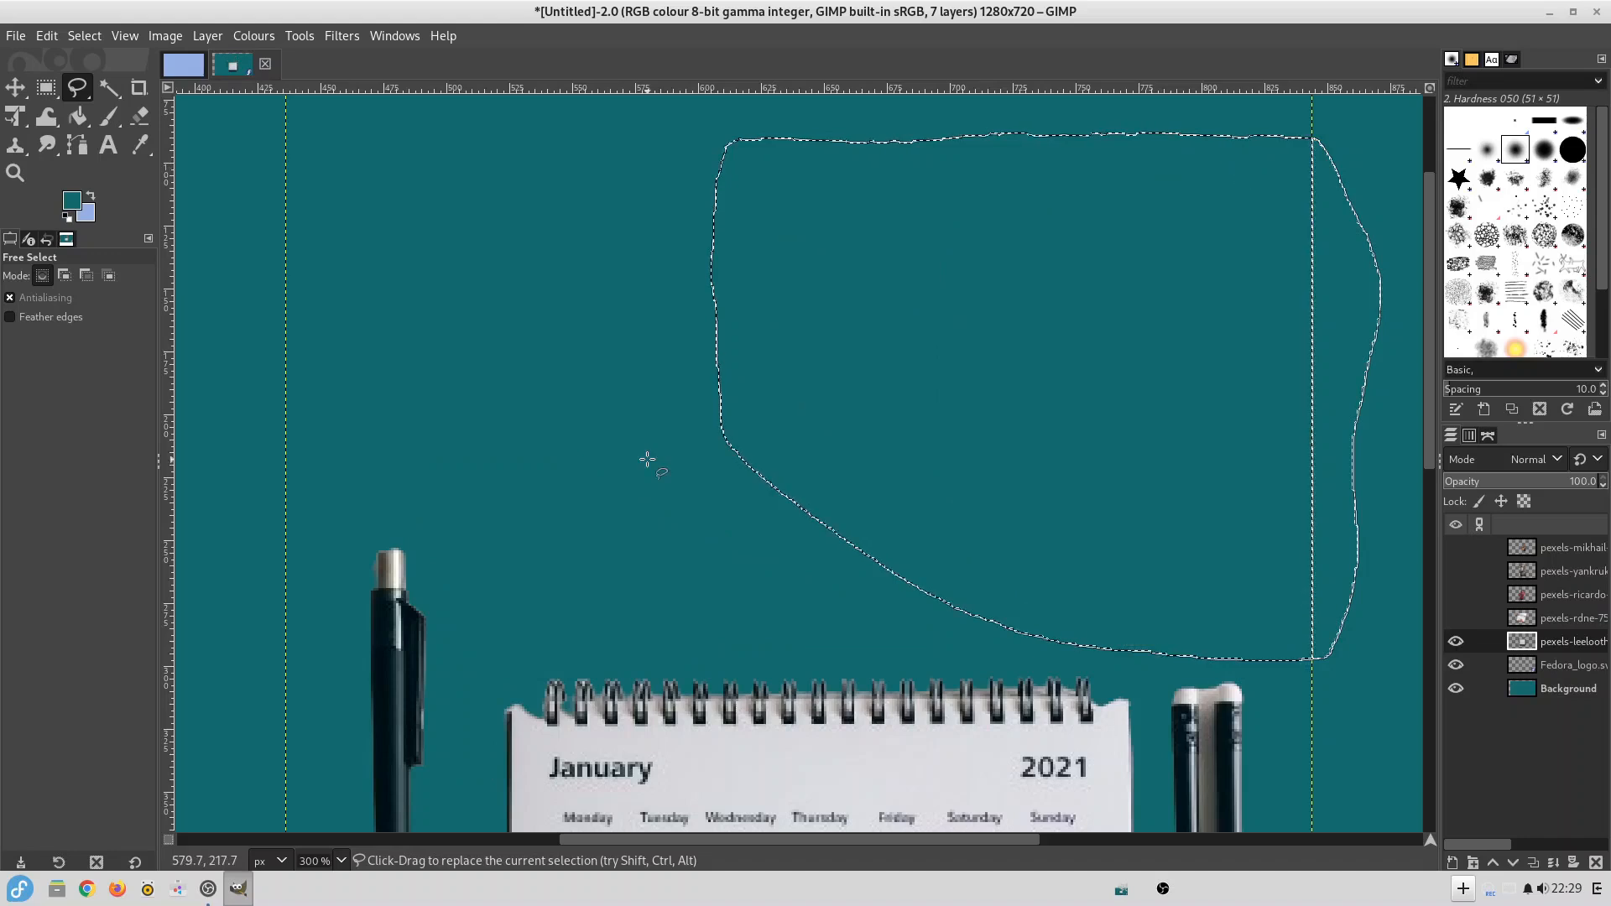
# Erase the two pencils and the black pen beside the calendar using freehand selections.
pyautogui.scroll(-5, 1157, 131)
pyautogui.moveTo(1155, 119)
pyautogui.mouseDown()
pyautogui.moveTo(1256, 820)
pyautogui.moveTo(1157, 120)
pyautogui.mouseUp()
pyautogui.press('Delete')
pyautogui.scroll(3, 1157, 120)
pyautogui.moveTo(357, 173)
pyautogui.mouseDown()
pyautogui.moveTo(450, 653)
pyautogui.moveTo(412, 193)
pyautogui.moveTo(356, 174)
pyautogui.mouseUp()
pyautogui.press('Return')
pyautogui.press('Delete')
# Return to 100% zoom and realign the shifted Background layer with the canvas edges.
pyautogui.click(125, 35)
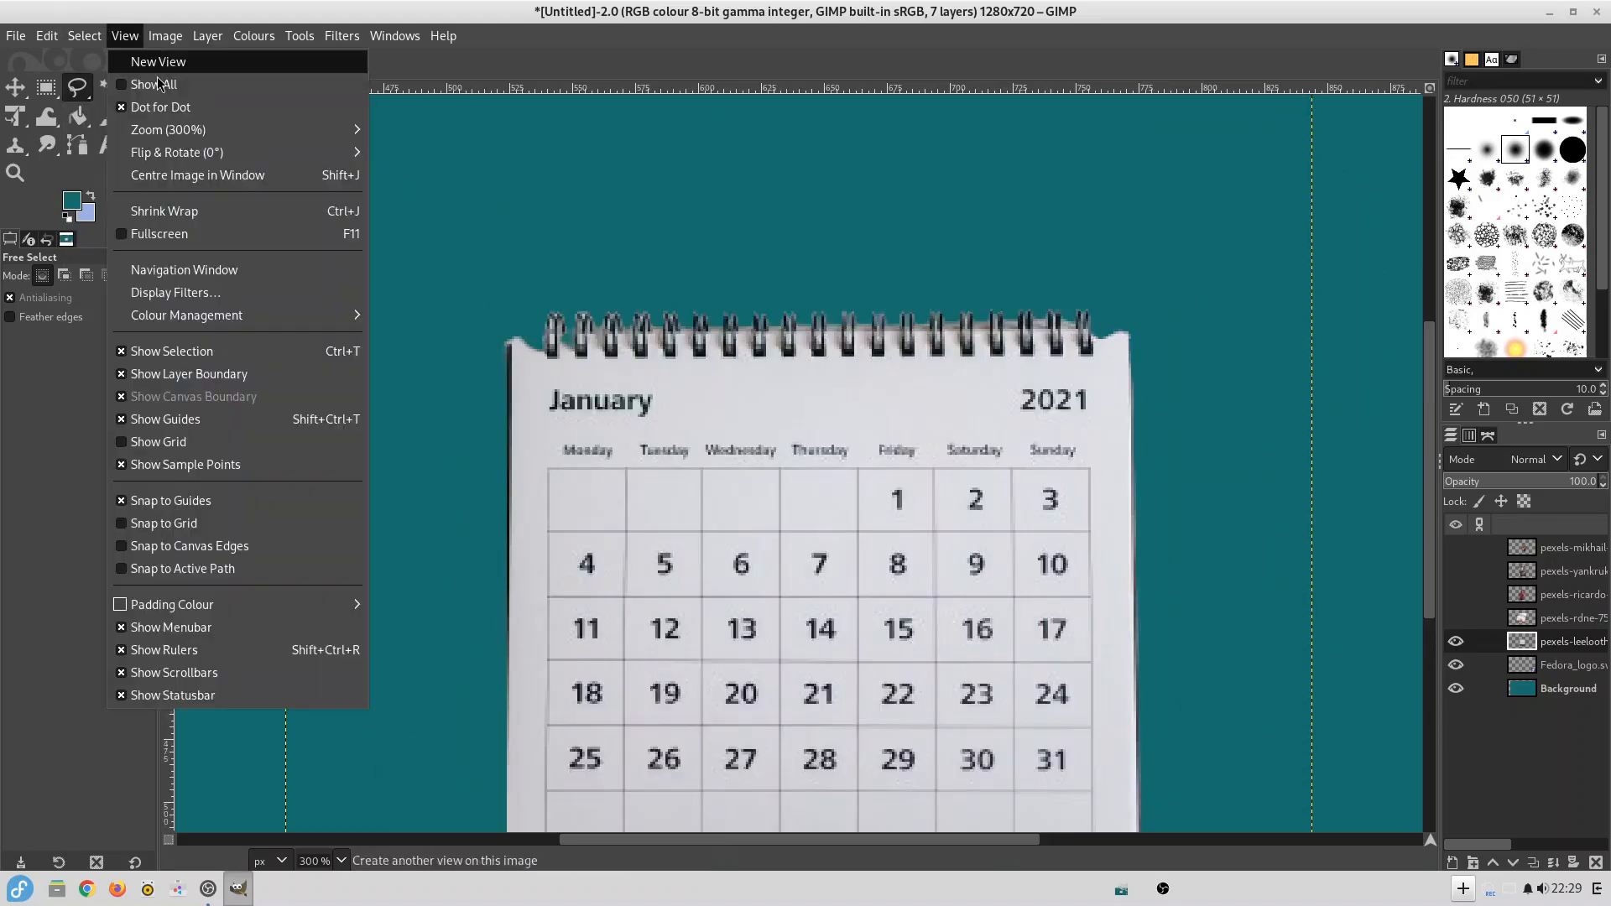
pyautogui.moveTo(251, 129)
pyautogui.click(478, 370)
pyautogui.press('r')
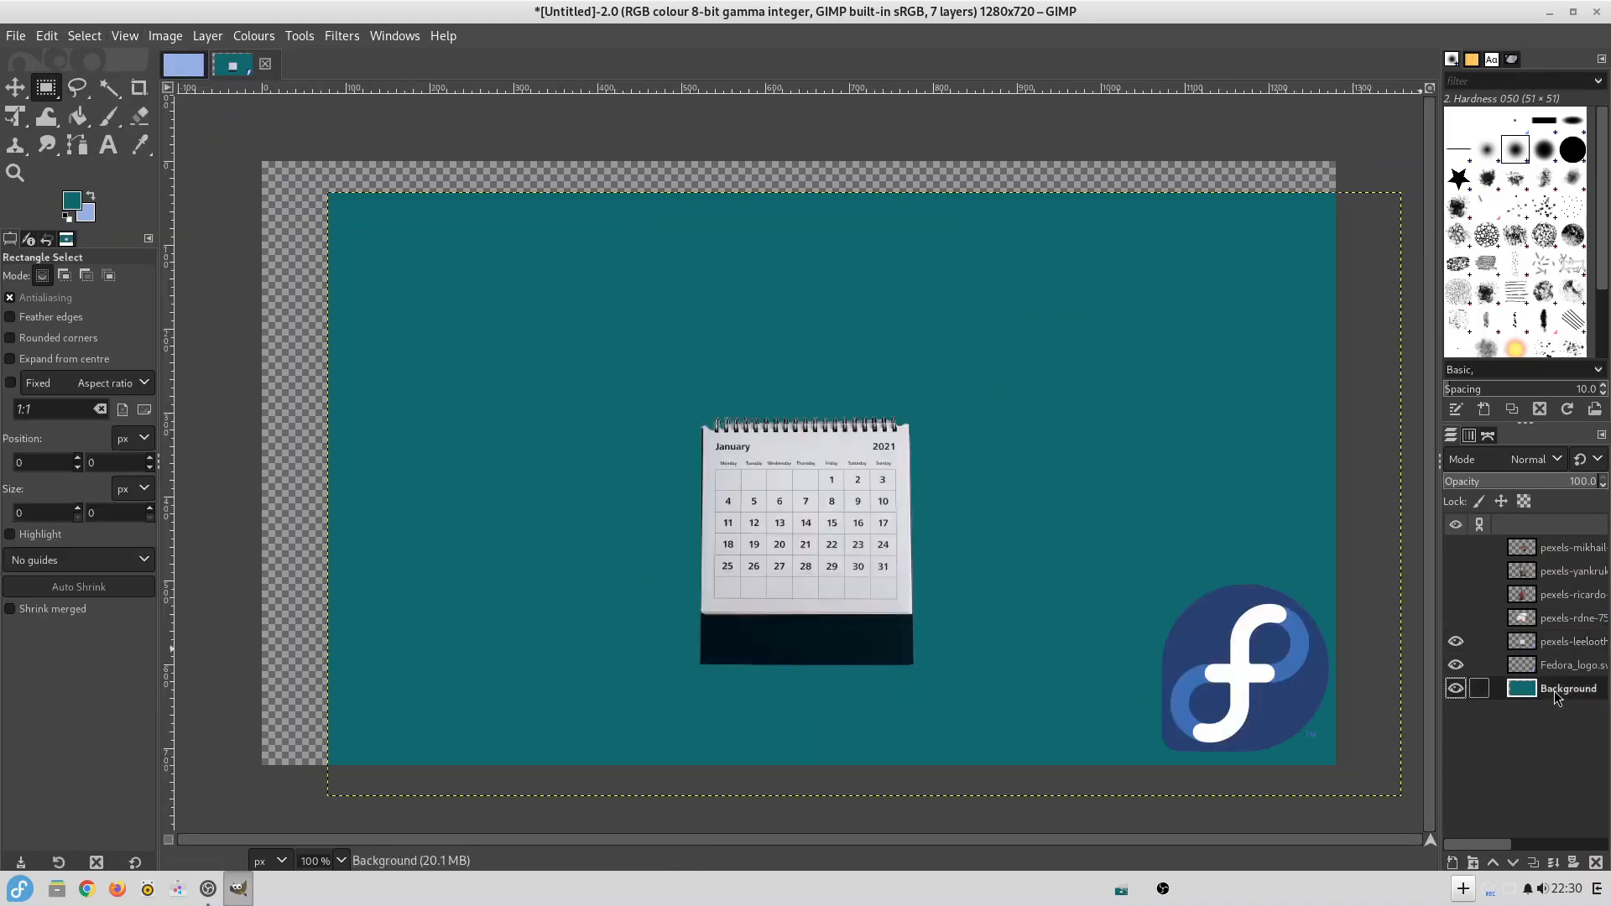
pyautogui.moveTo(968, 359); pyautogui.dragTo(887, 315)
pyautogui.press('m')
pyautogui.moveTo(601, 254); pyautogui.dragTo(535, 224)
# Move the calendar to the upper-right area of the canvas and place the Fedora logo directly beneath it.
pyautogui.press('r')
pyautogui.moveTo(690, 405); pyautogui.dragTo(925, 679)
pyautogui.press('m')
pyautogui.moveTo(822, 522); pyautogui.dragTo(1131, 335)
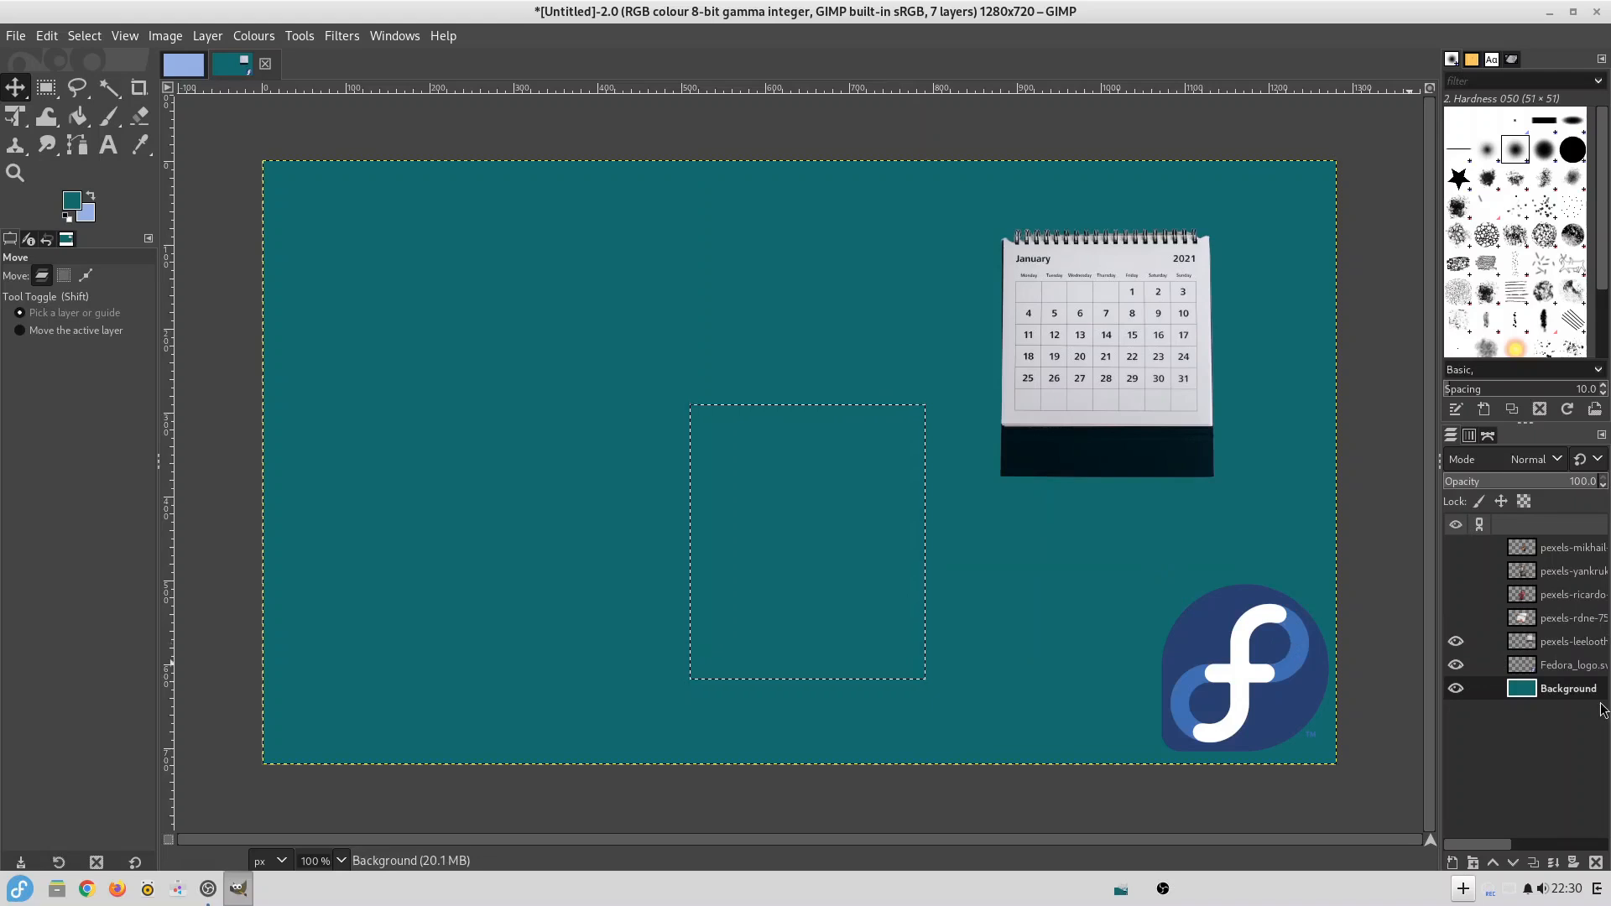
pyautogui.click(1500, 673)
pyautogui.moveTo(1252, 671); pyautogui.dragTo(1126, 594)
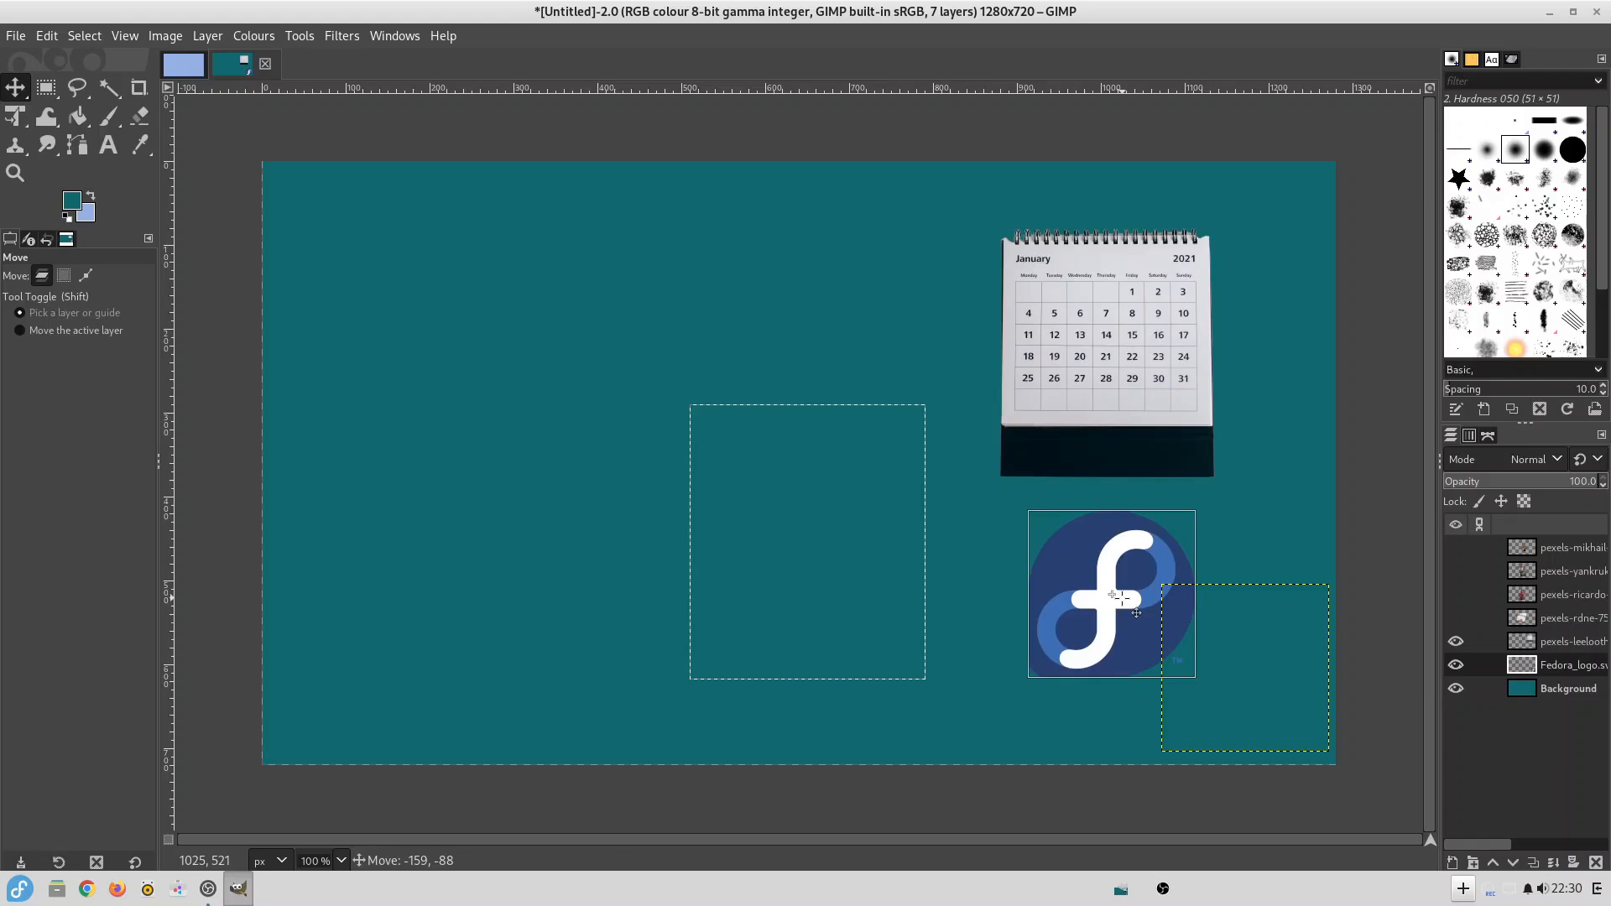
# Show the photo of the woman in the red hat at the canvas's left side and reposition the Fedora logo at the right.
pyautogui.click(1521, 594)
pyautogui.click(1456, 594)
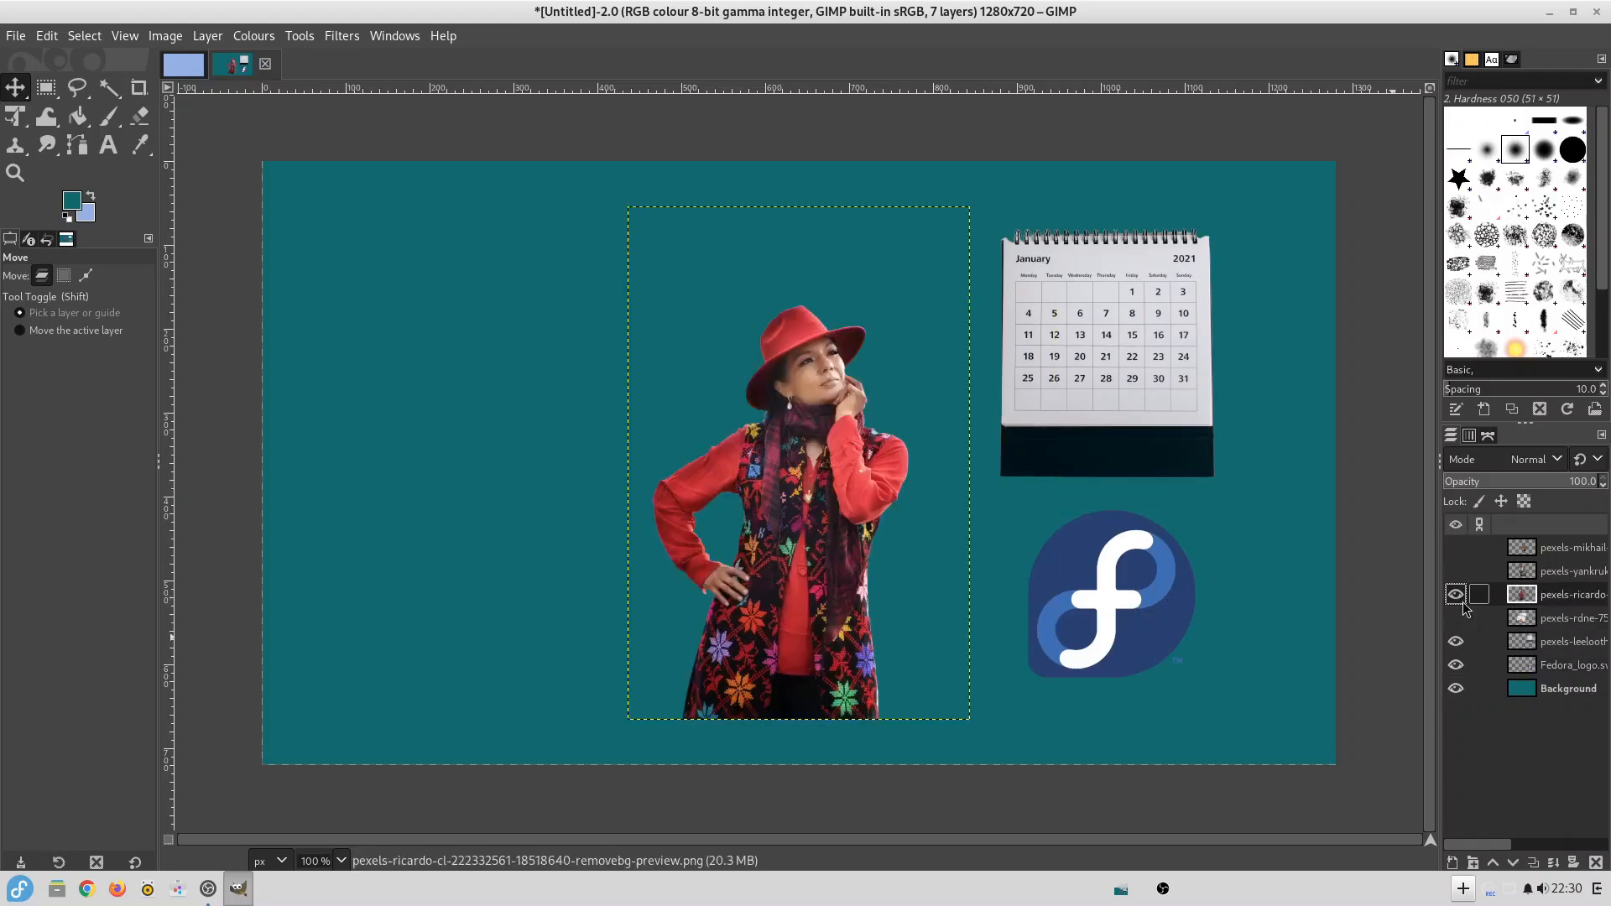
pyautogui.moveTo(810, 484); pyautogui.dragTo(521, 464)
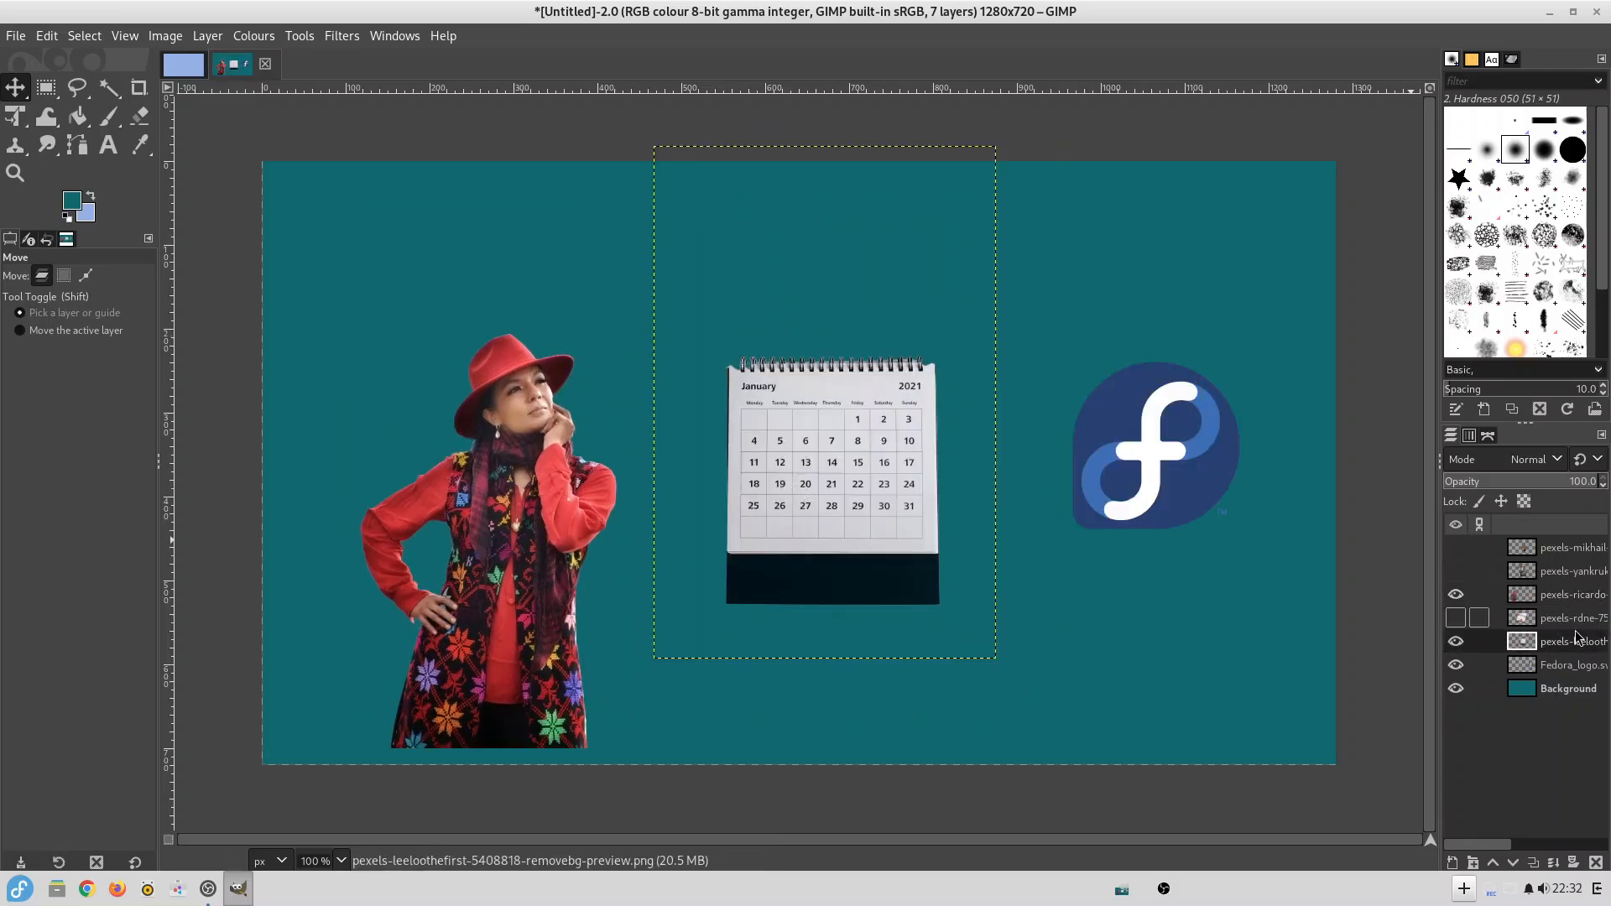
pyautogui.click(1576, 663)
pyautogui.moveTo(1151, 425); pyautogui.dragTo(1139, 457)
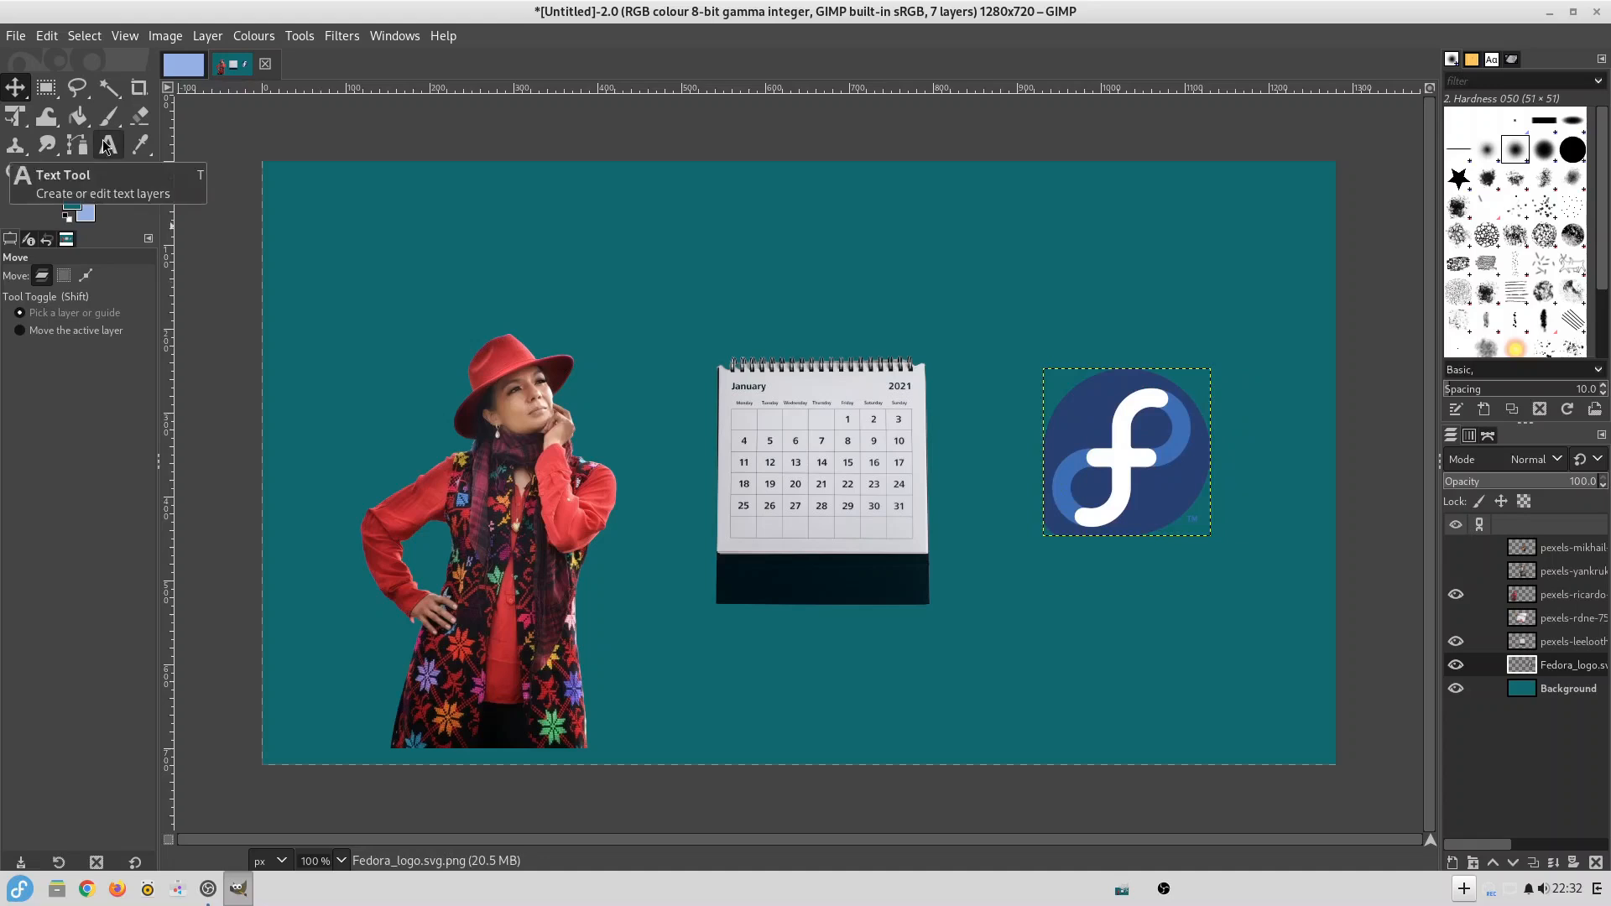
# Add the white title text "A Month On Fedora" at 130 px and move it across the top of the canvas.
pyautogui.click(107, 145)
pyautogui.click(480, 242)
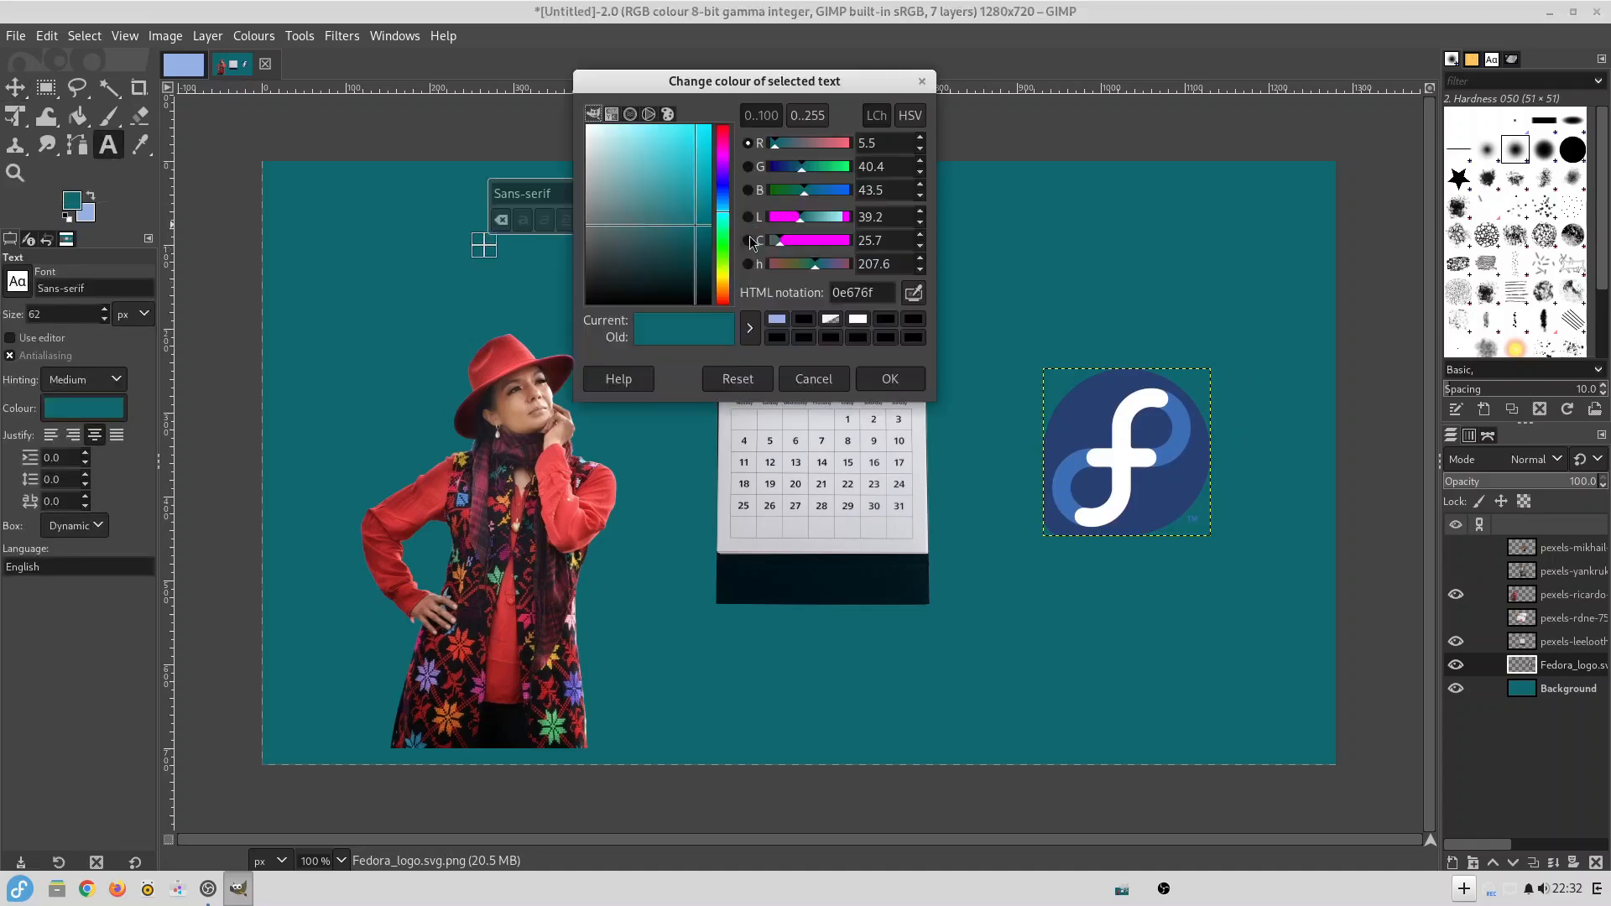
pyautogui.write('A')
pyautogui.click(532, 278)
pyautogui.write('Month On Fedora')
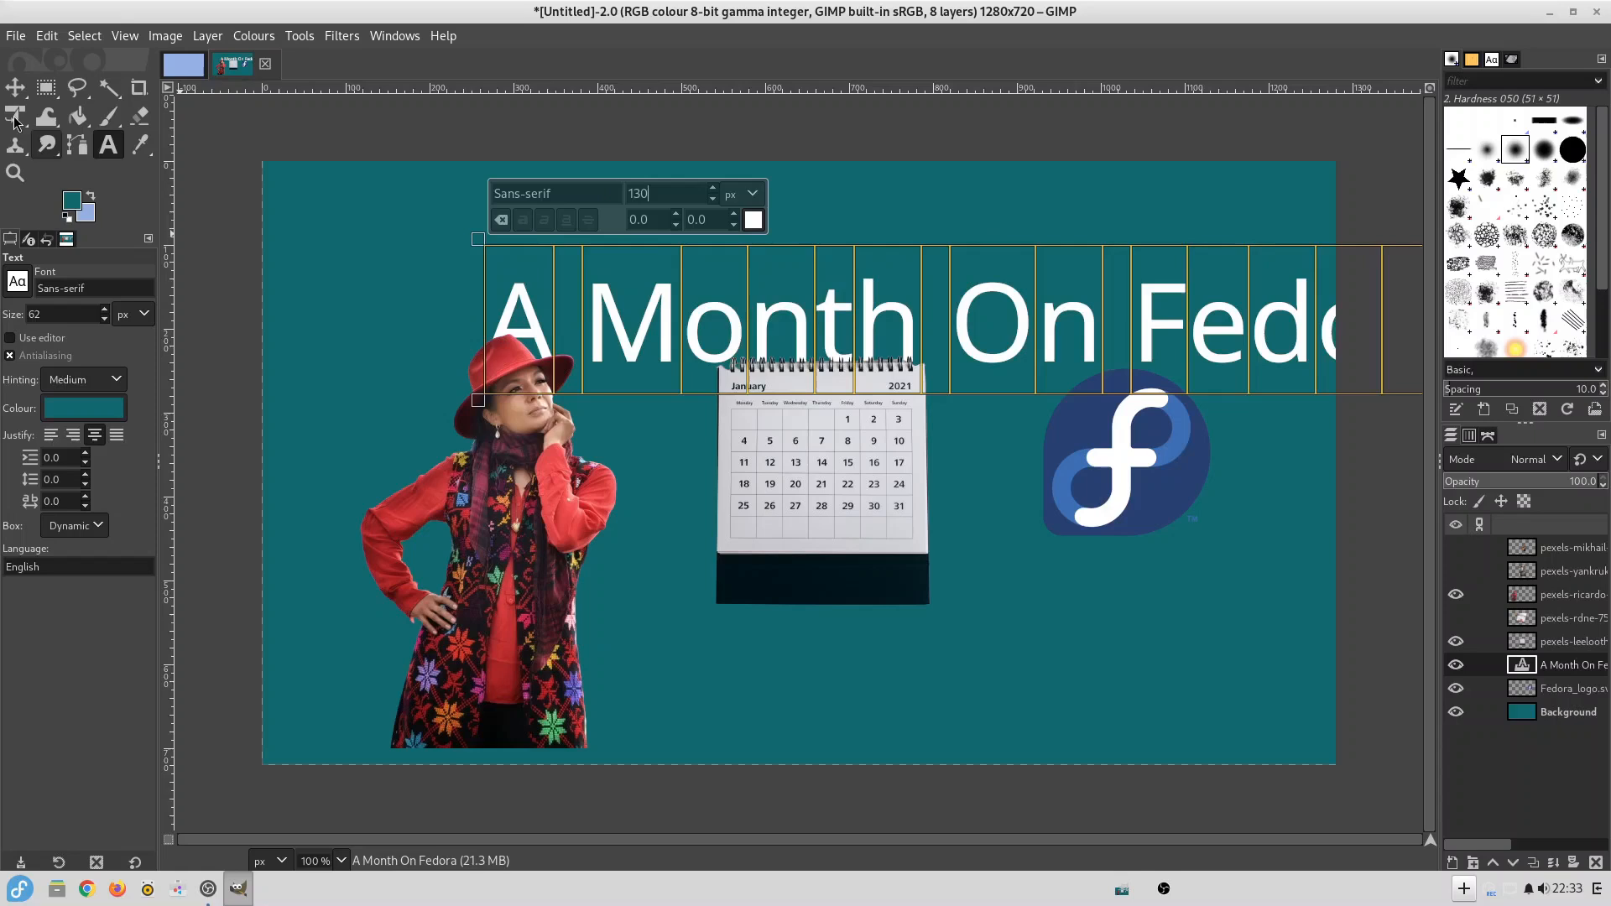
pyautogui.click(15, 87)
pyautogui.moveTo(879, 320); pyautogui.dragTo(693, 227)
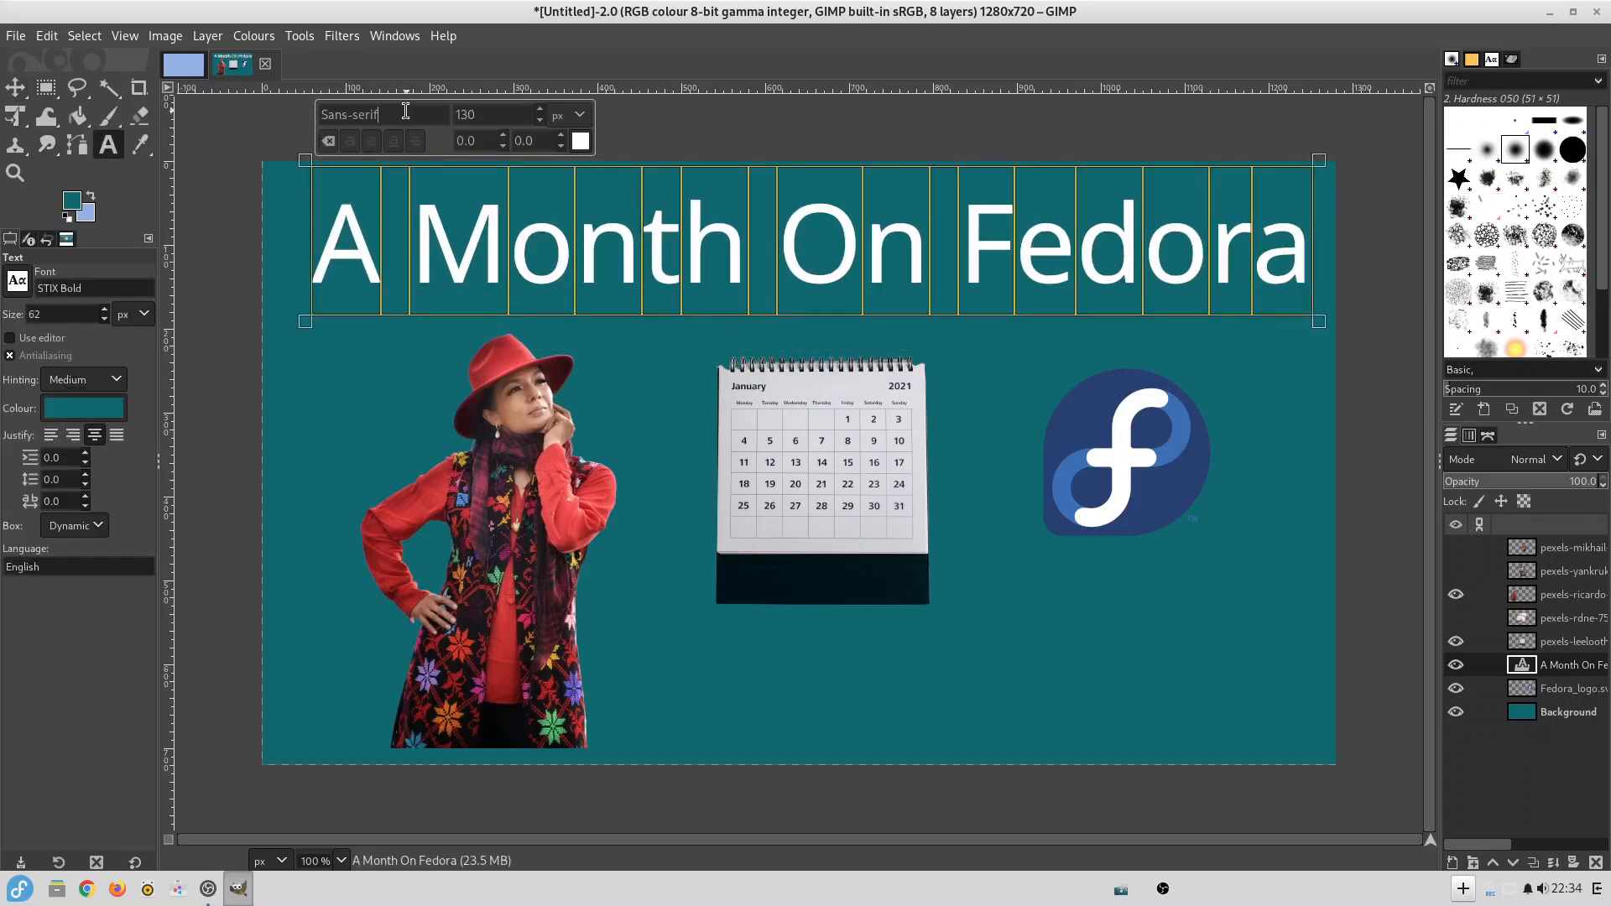
# Set the title's font to STIX Bold.
pyautogui.tripleClick(406, 111)
pyautogui.write('stix')
pyautogui.click(403, 190)
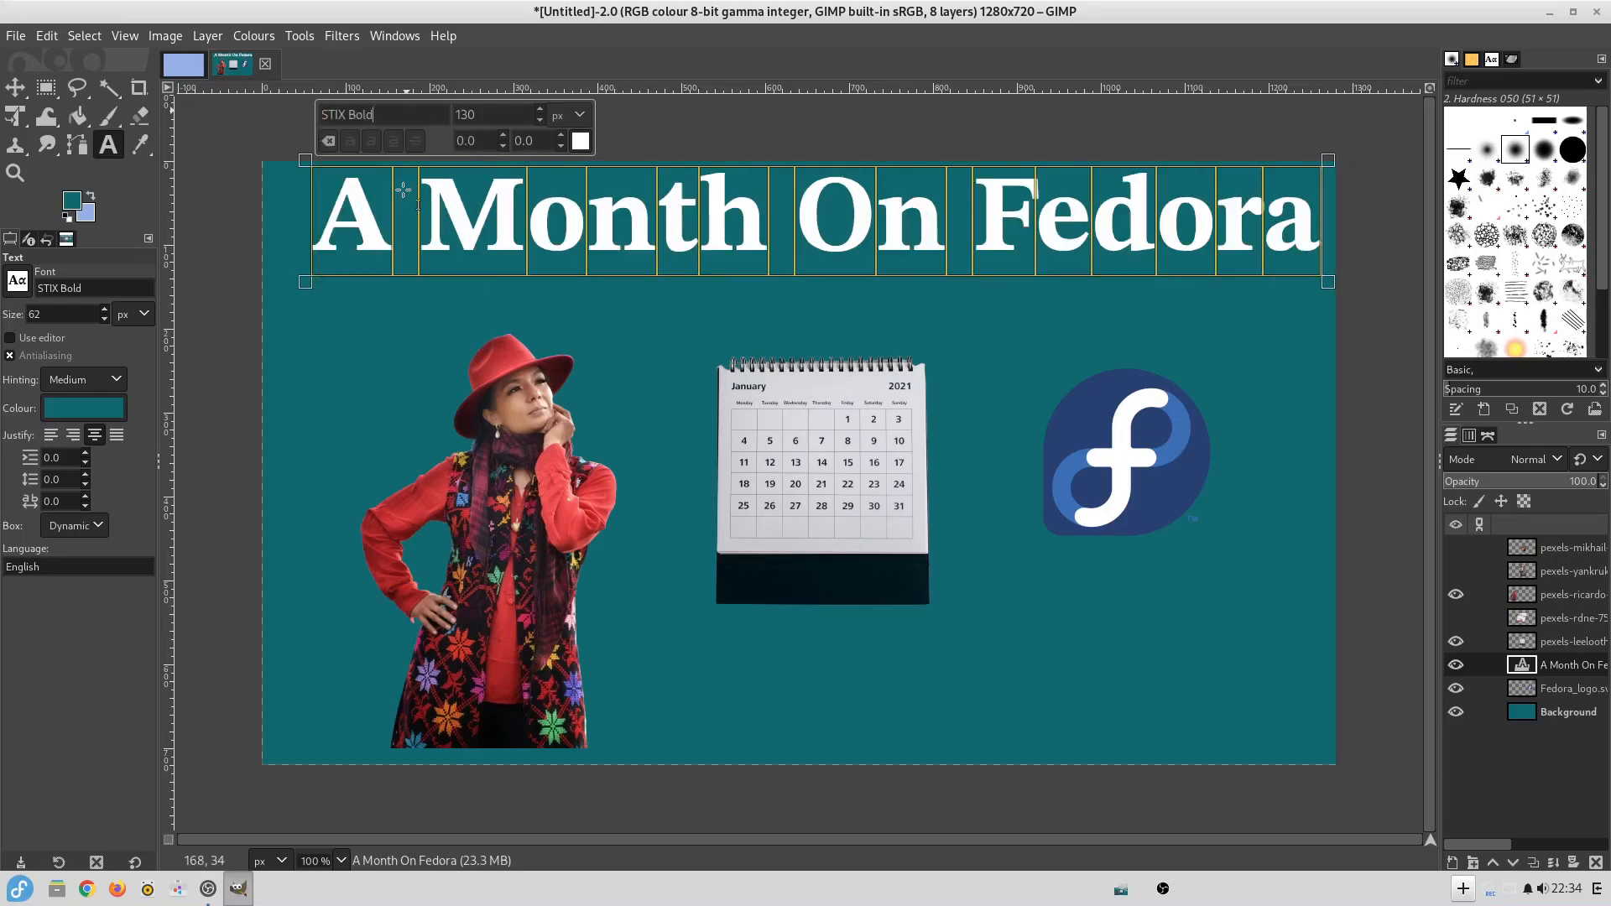
# Set the title's font to Noto Sans Bold and its size to 120 px.
pyautogui.tripleClick(400, 114)
pyautogui.write('Noto')
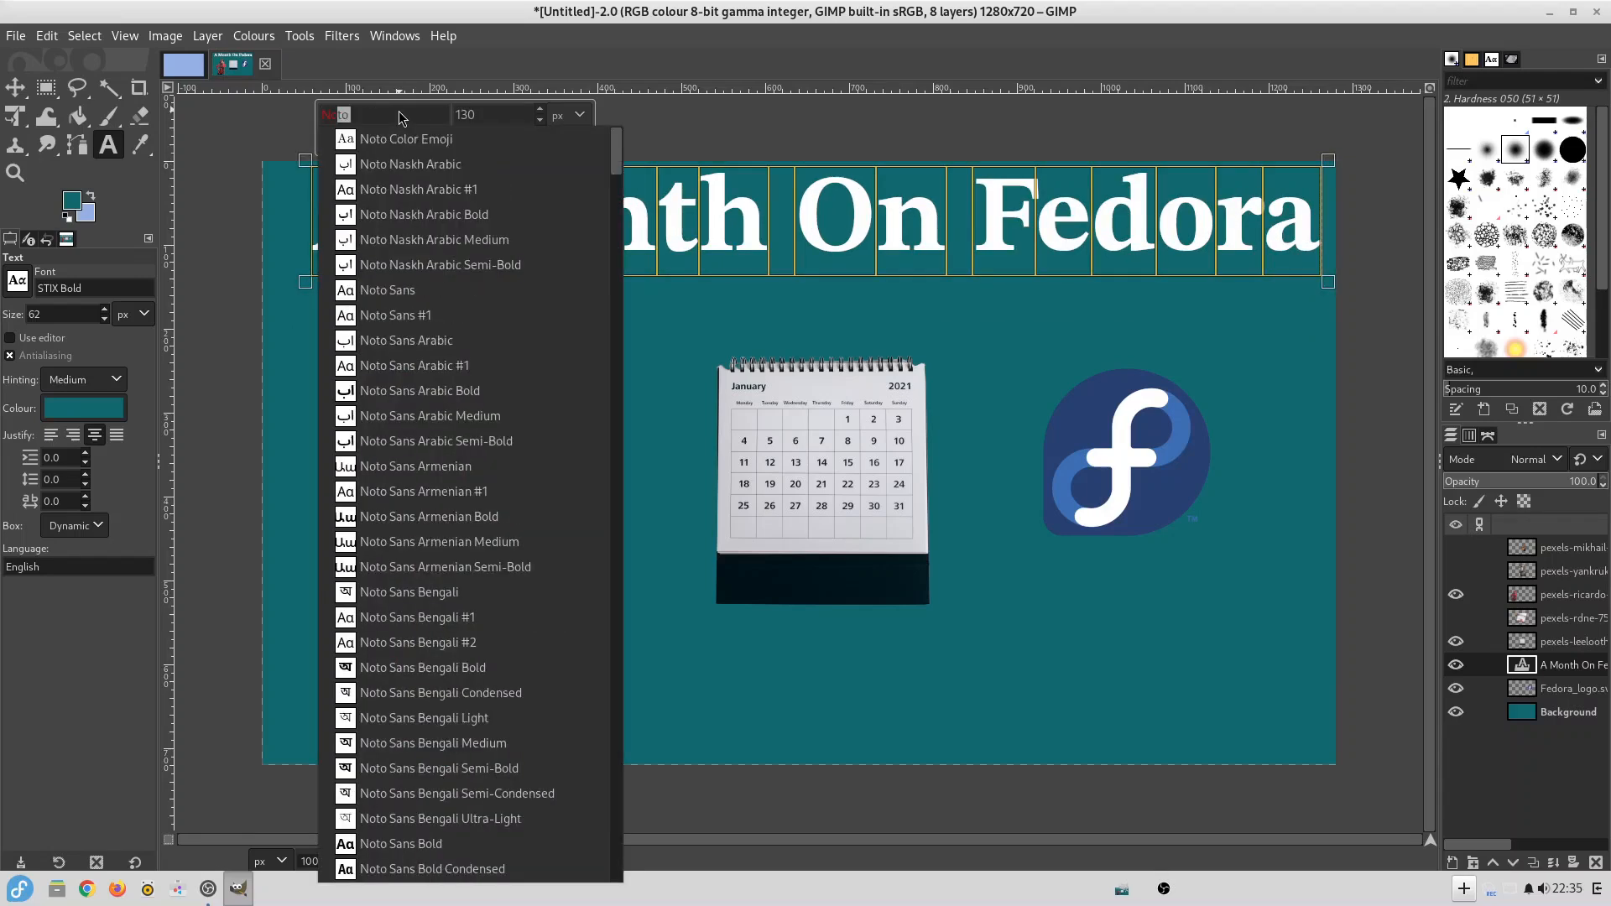
pyautogui.scroll(-4, 456, 315)
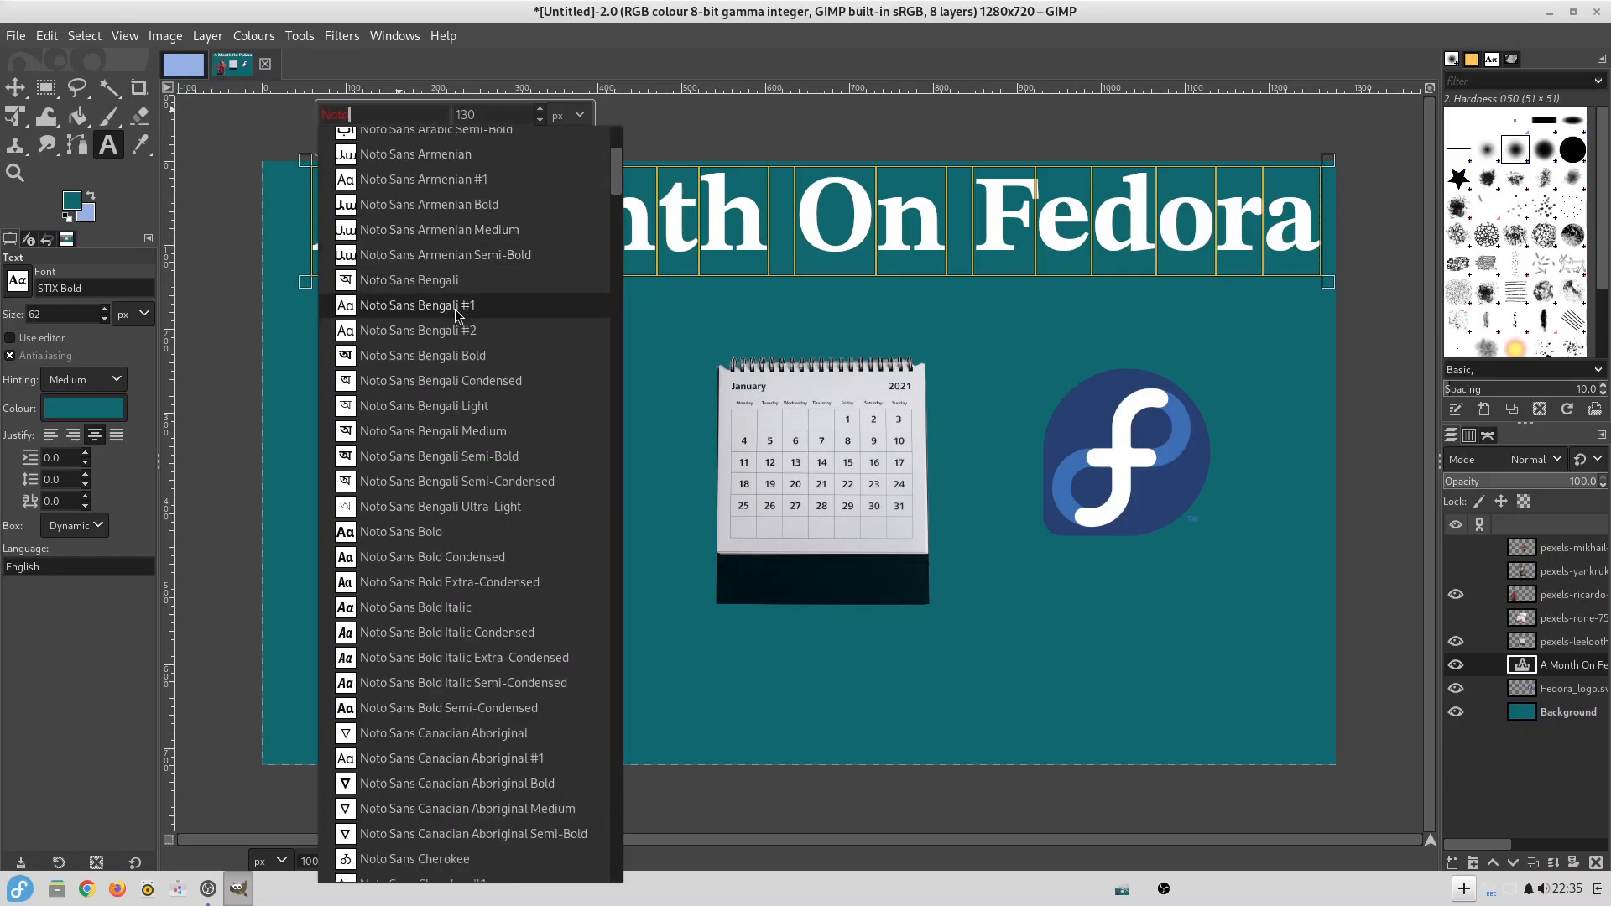
pyautogui.click(395, 531)
pyautogui.scroll(-1, 495, 115)
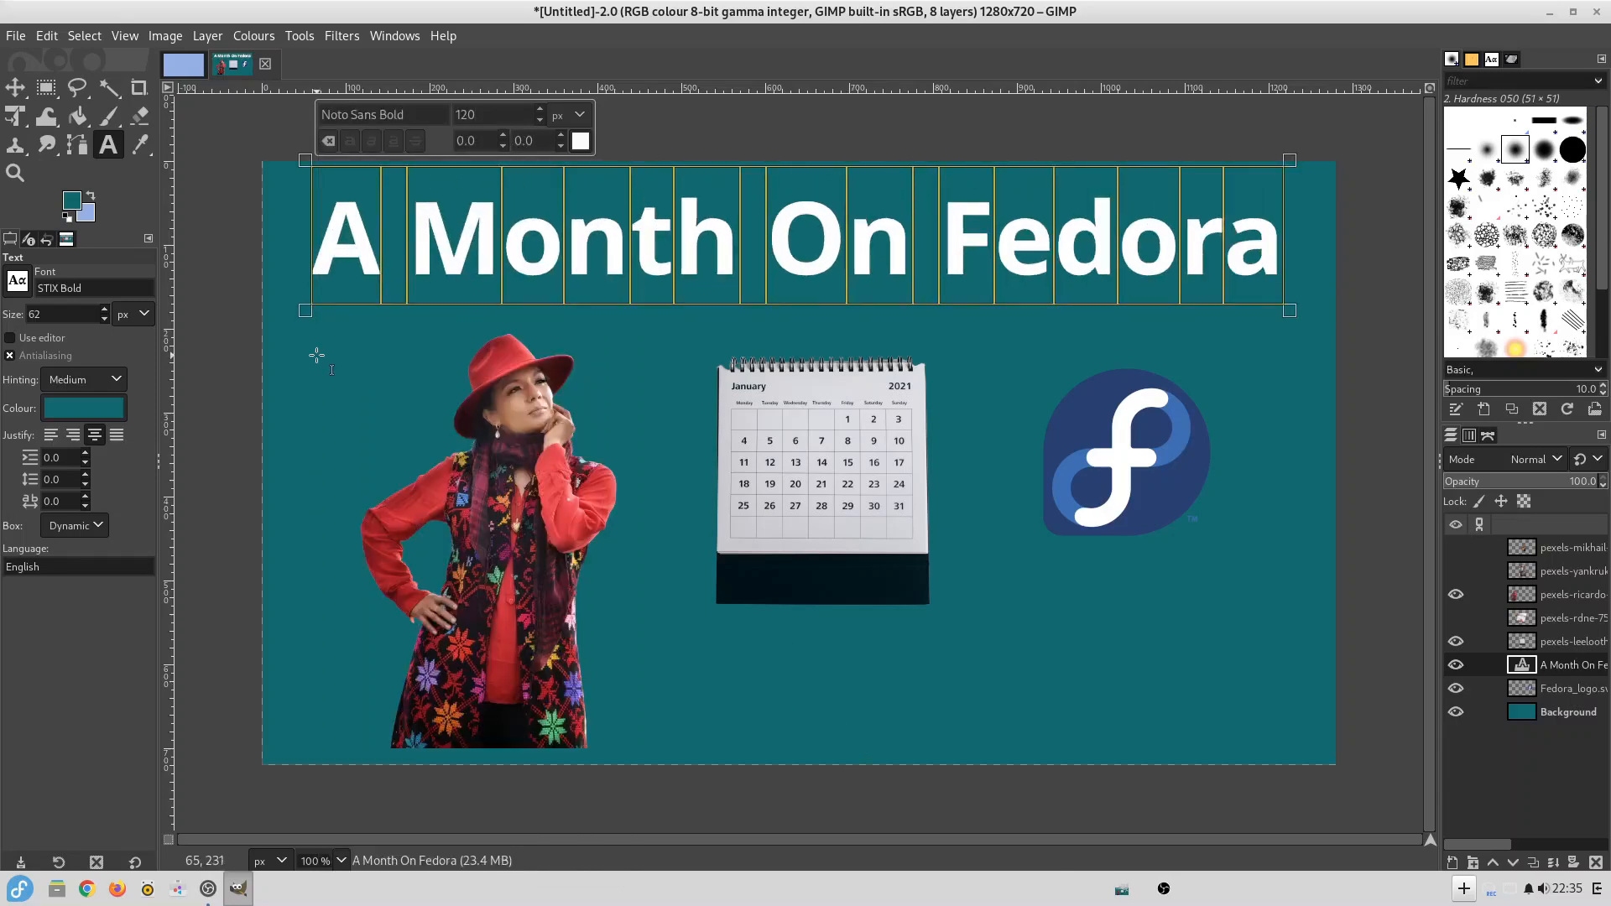
# Select the title's letter shapes from the text layer's alpha and grow the selection outward.
pyautogui.rightClick(1563, 675)
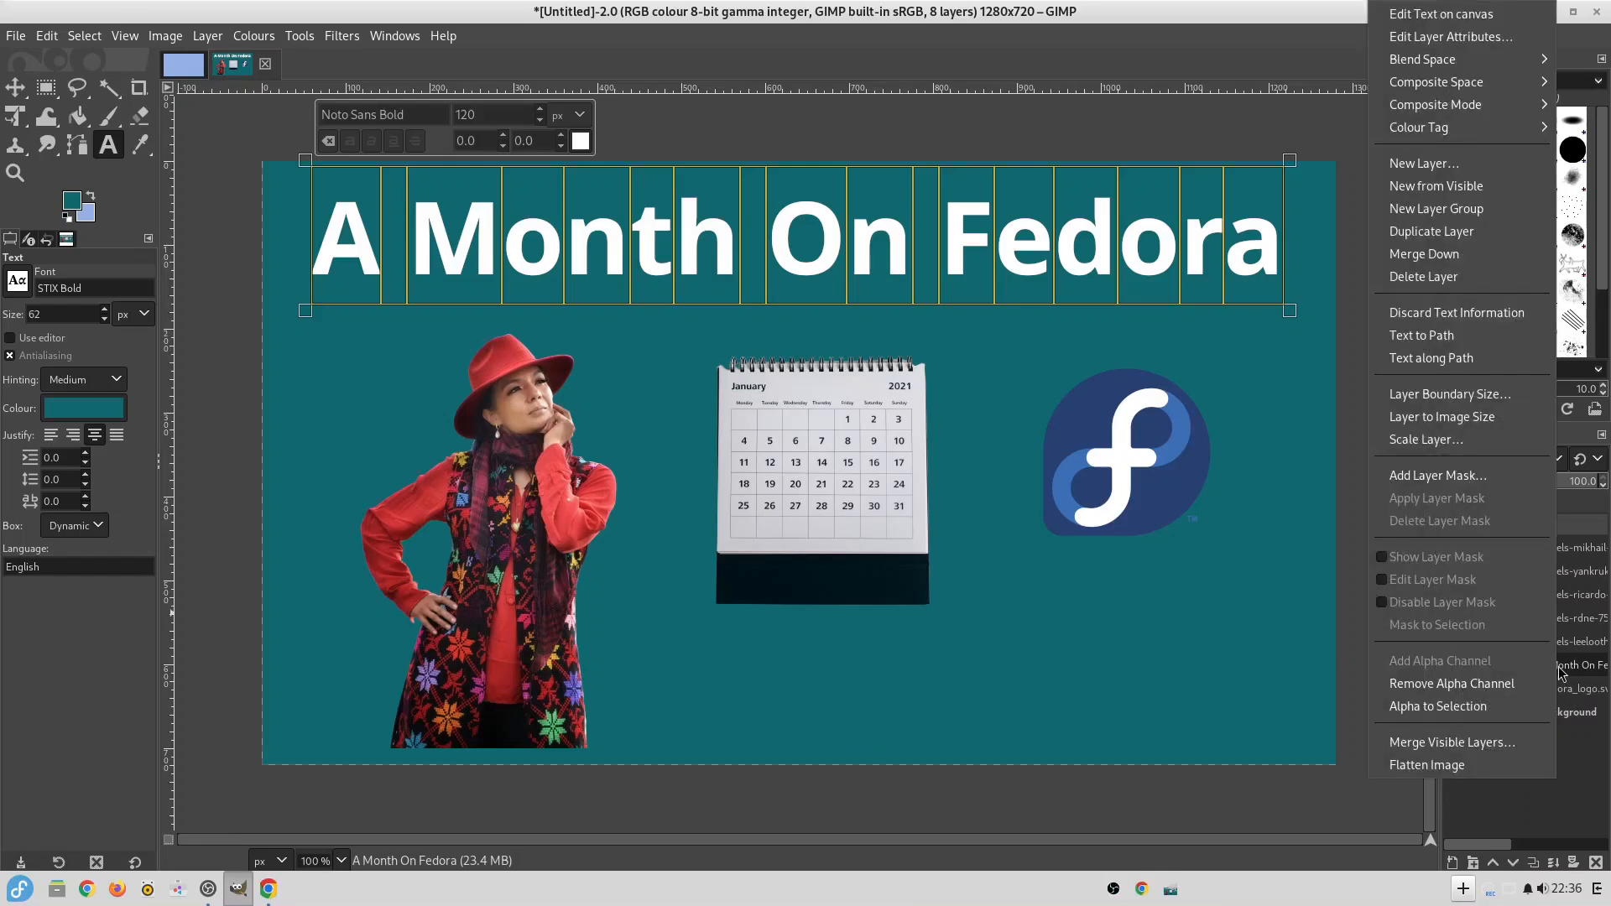
pyautogui.click(1438, 706)
pyautogui.click(85, 35)
pyautogui.click(109, 296)
pyautogui.click(203, 367)
# Create a new layer from the visible image and bucket-fill the selected border around the title letters with black.
pyautogui.click(207, 35)
pyautogui.click(305, 84)
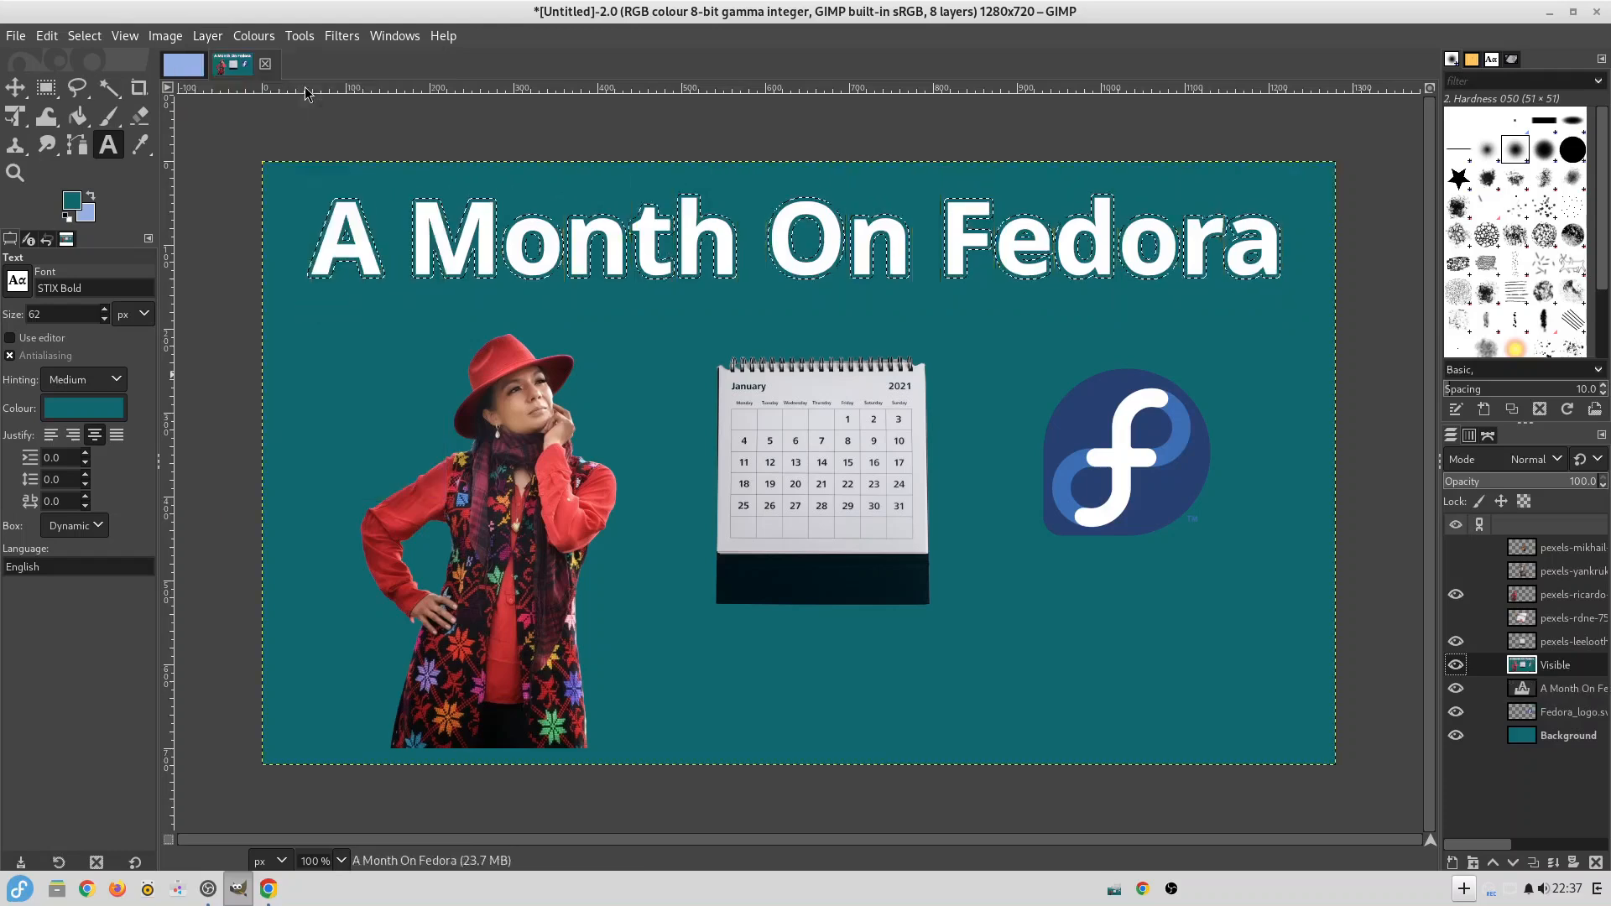
pyautogui.click(72, 201)
pyautogui.click(316, 305)
pyautogui.click(78, 117)
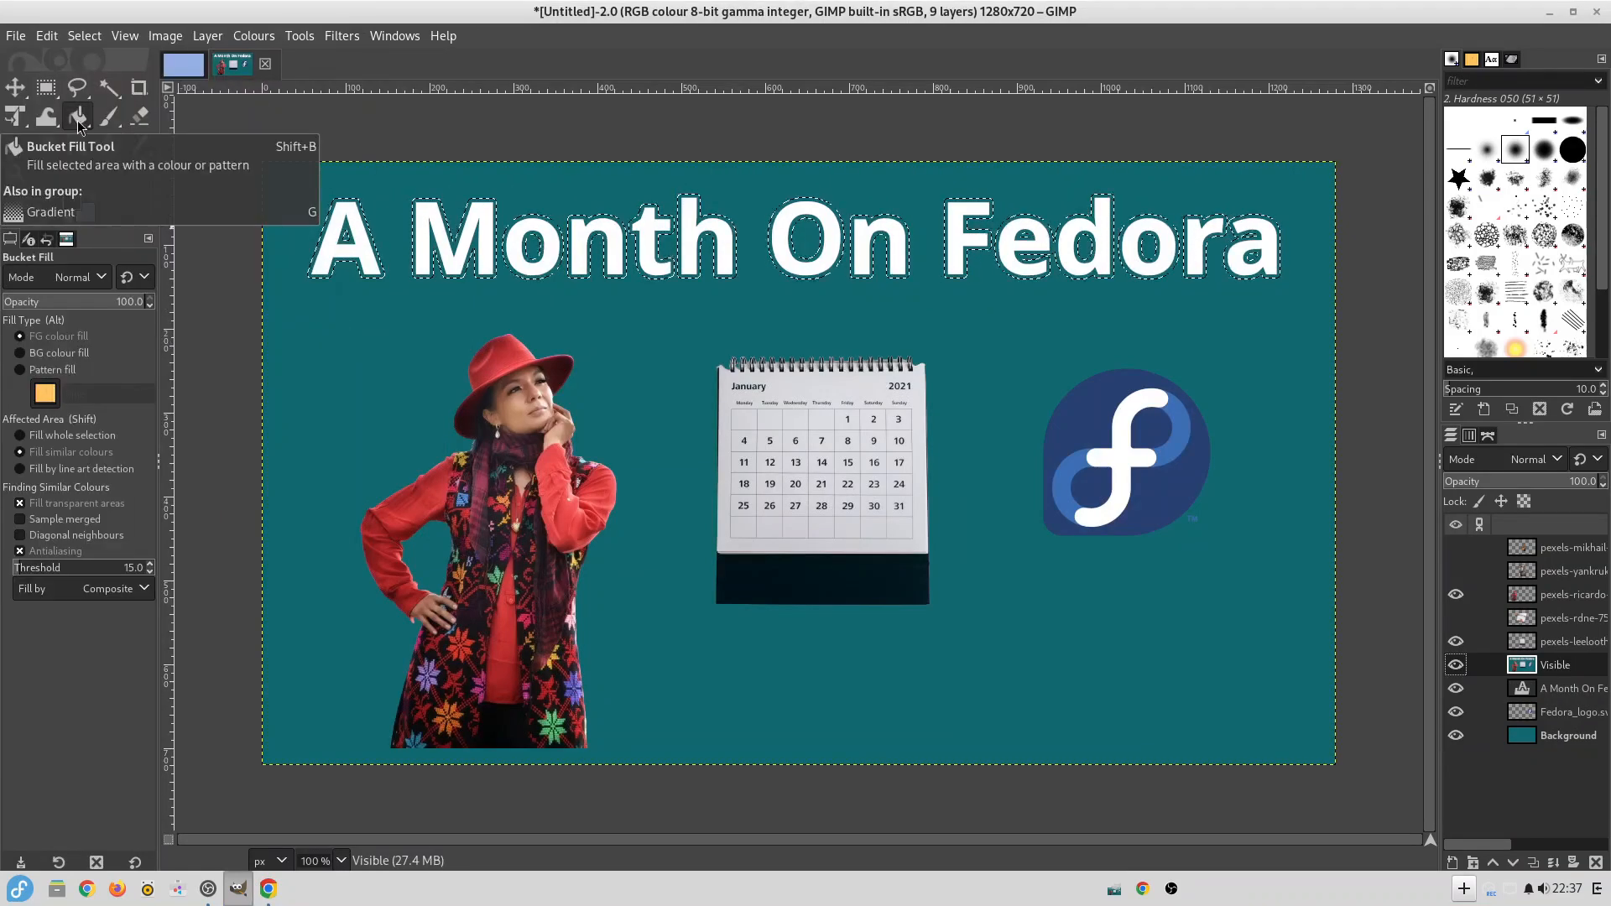
pyautogui.click(536, 220)
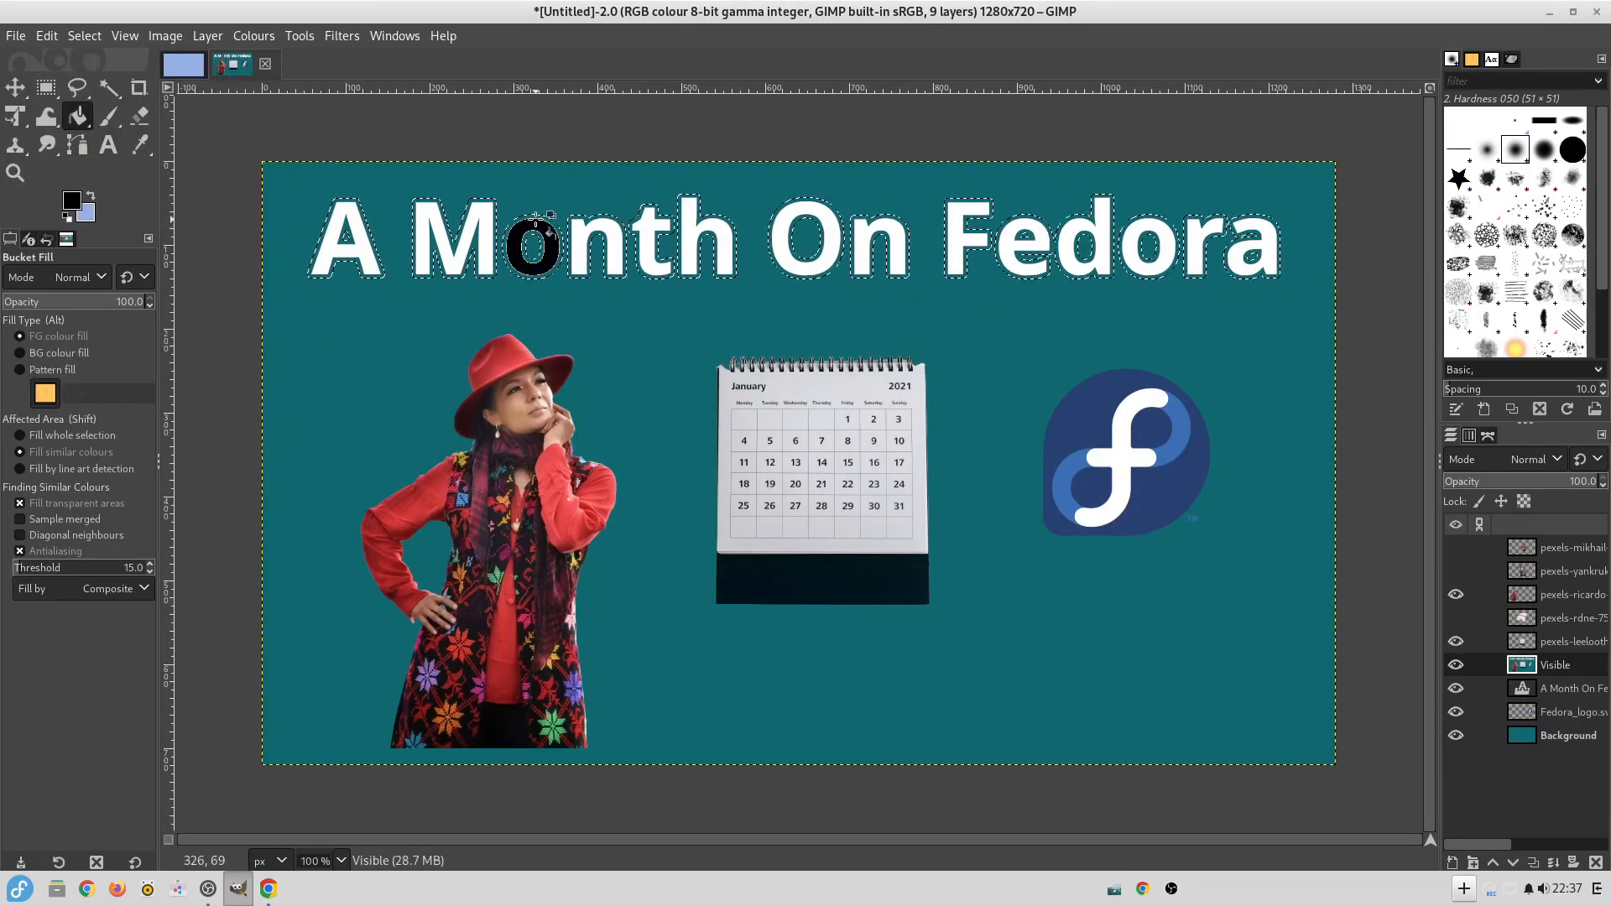
pyautogui.hotkey('ctrl', 'z')
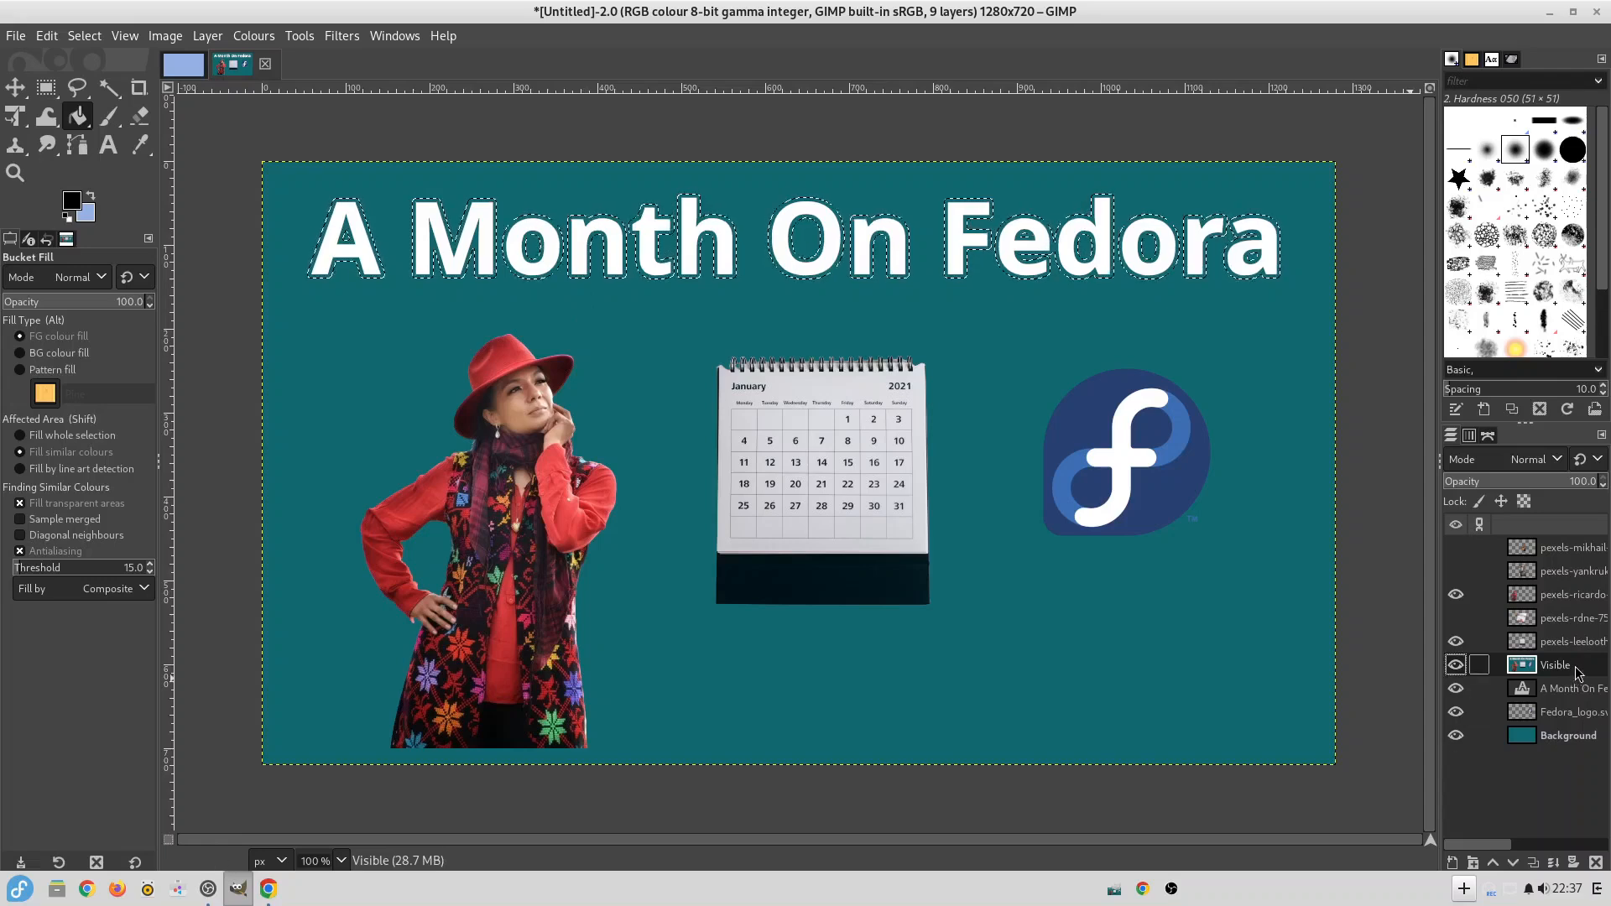
pyautogui.click(611, 276)
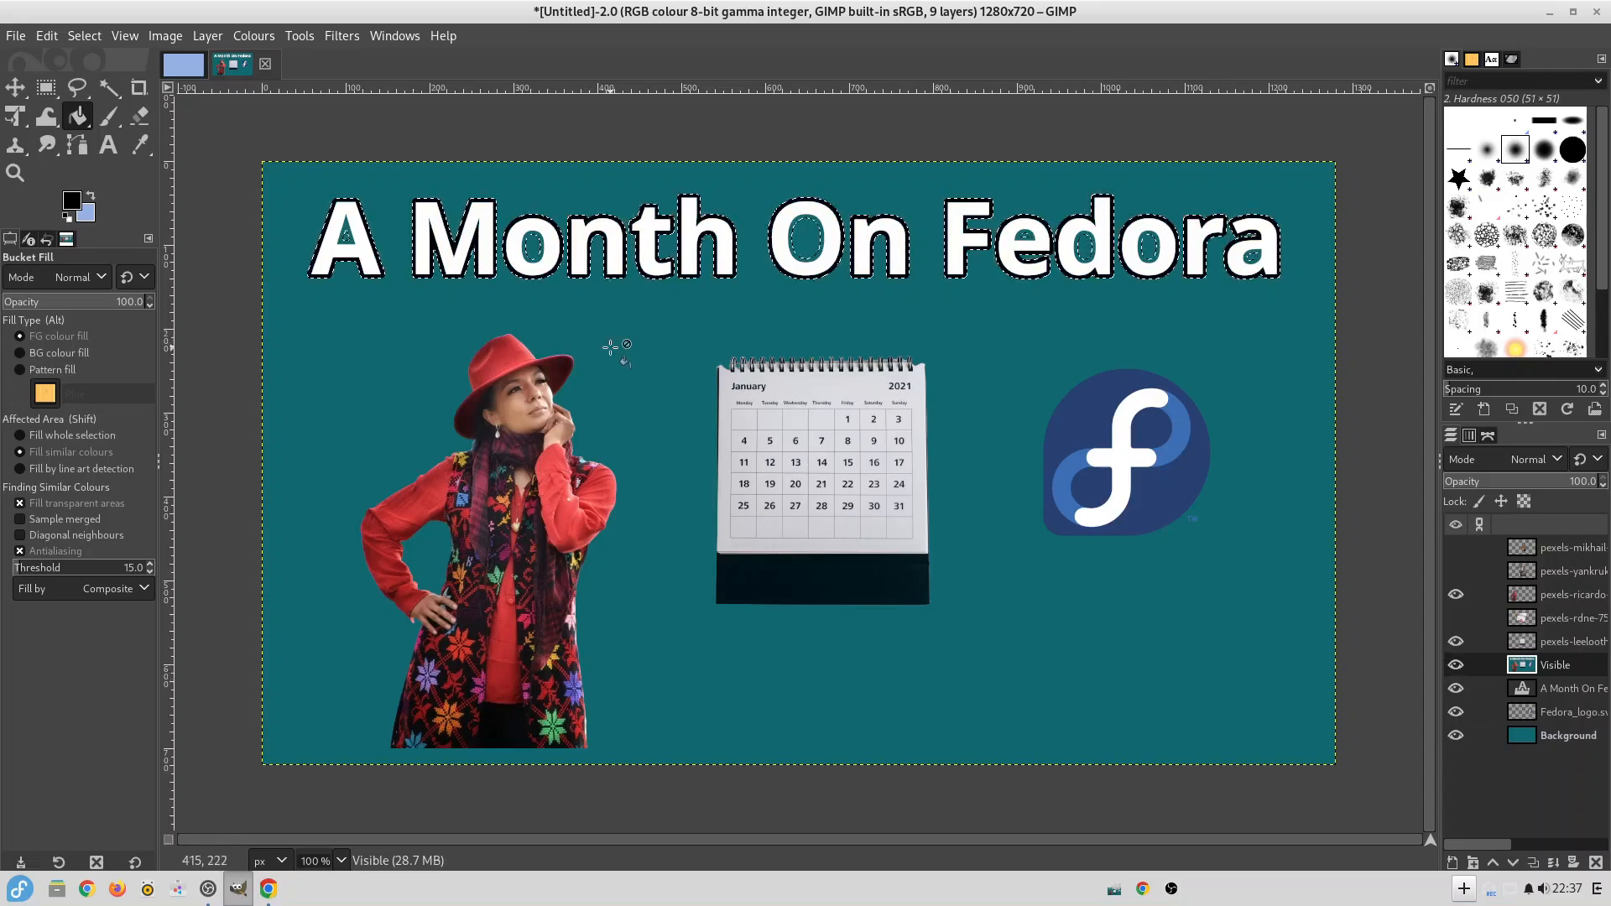
# Raise the title text layer above the black outline layer and clear the selection.
pyautogui.click(1568, 689)
pyautogui.moveTo(1582, 668); pyautogui.dragTo(1582, 666)
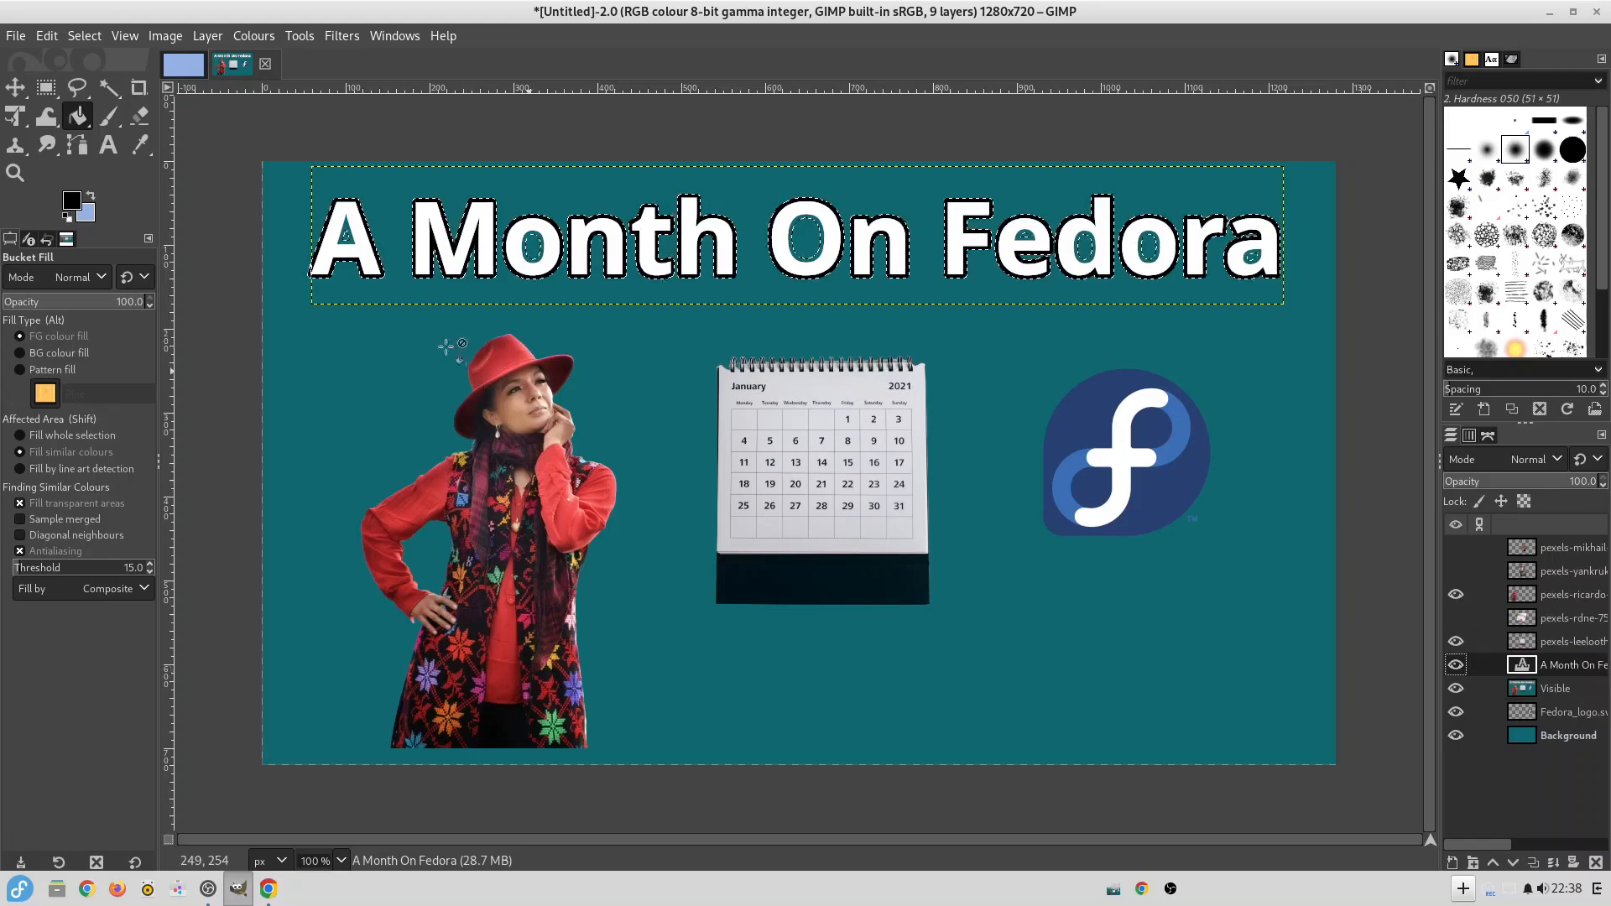
pyautogui.click(85, 35)
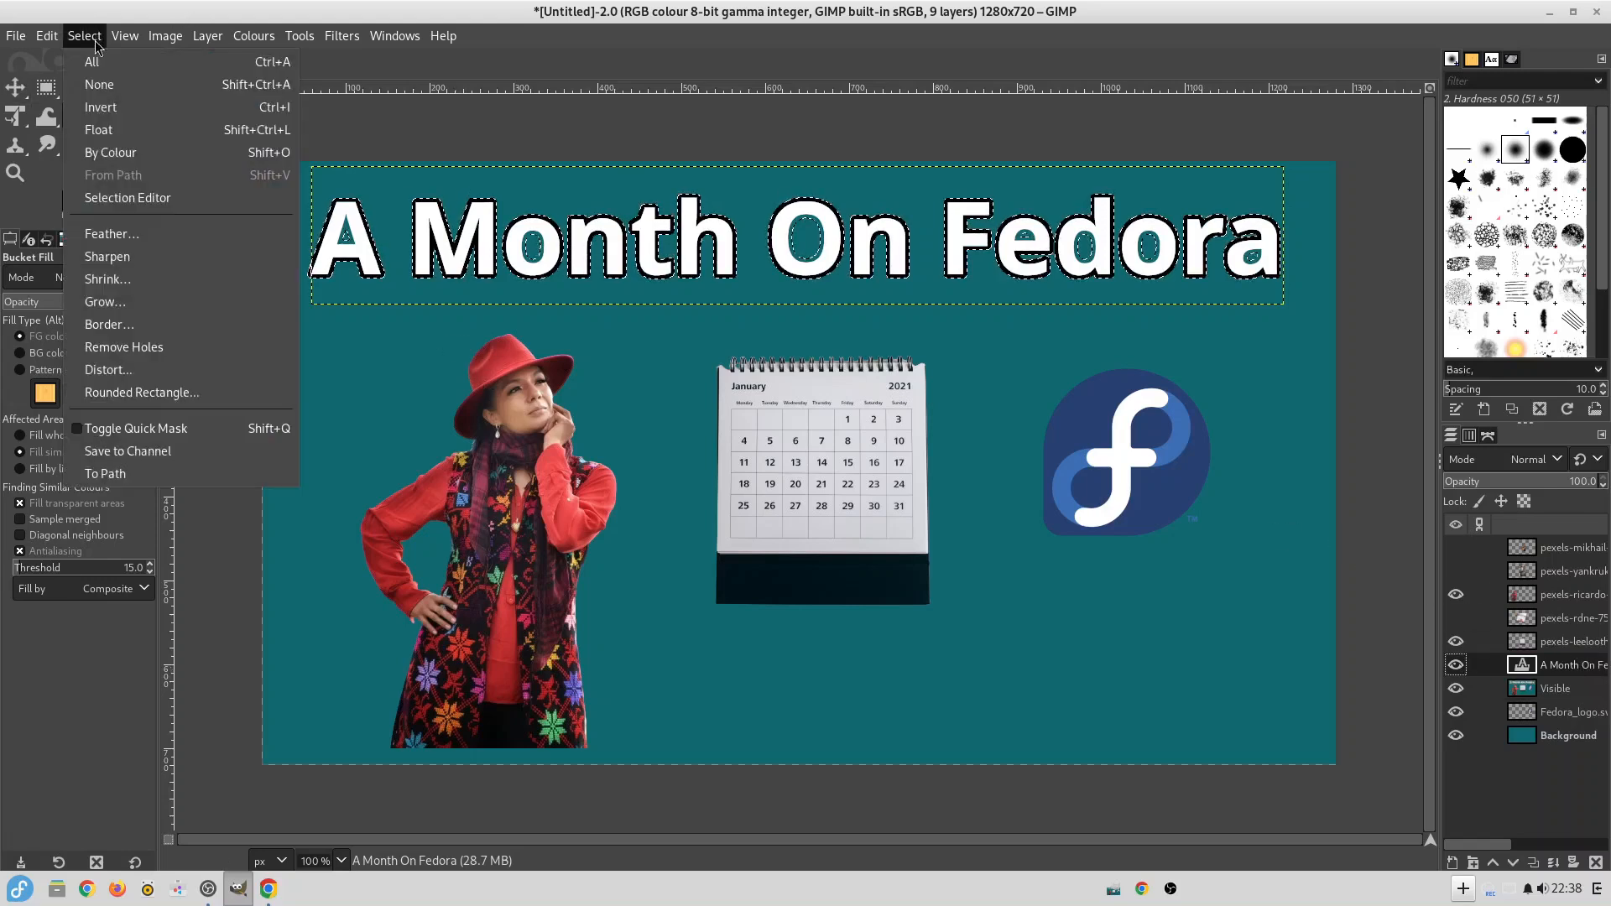
pyautogui.click(94, 86)
# Hide the layer of the woman in the red hat and show the layer of the woman seated on the armchair.
pyautogui.click(1557, 643)
pyautogui.click(1456, 595)
pyautogui.click(1458, 575)
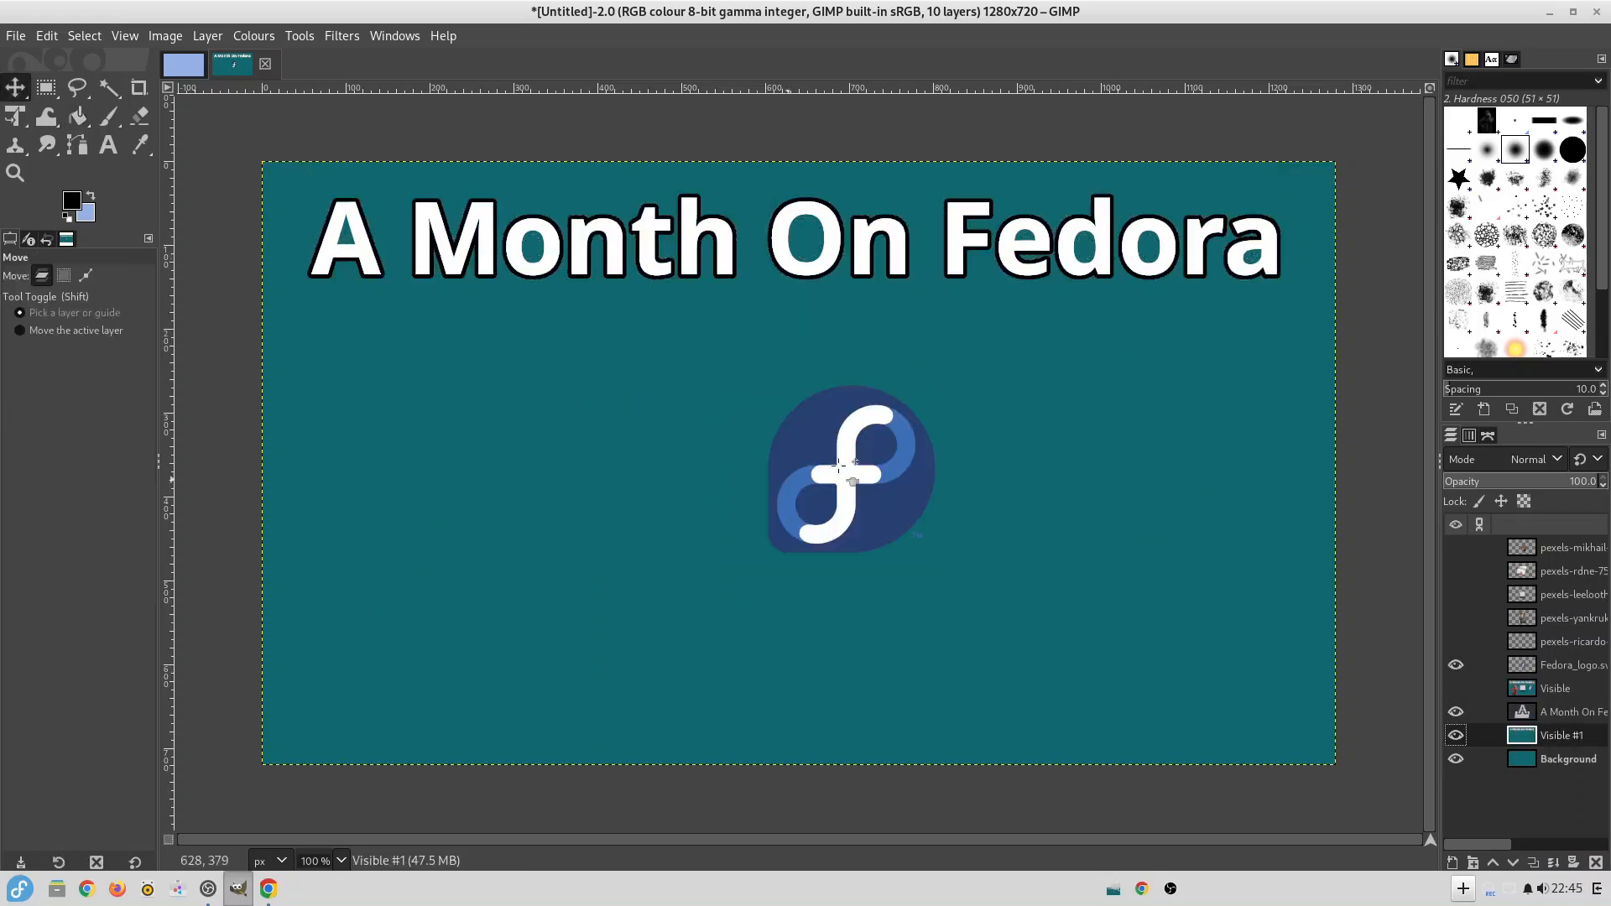
# Rearrange the pictures so the seated woman is near the canvas centre and the calendar stands at the lower left.
pyautogui.moveTo(839, 466); pyautogui.dragTo(770, 432)
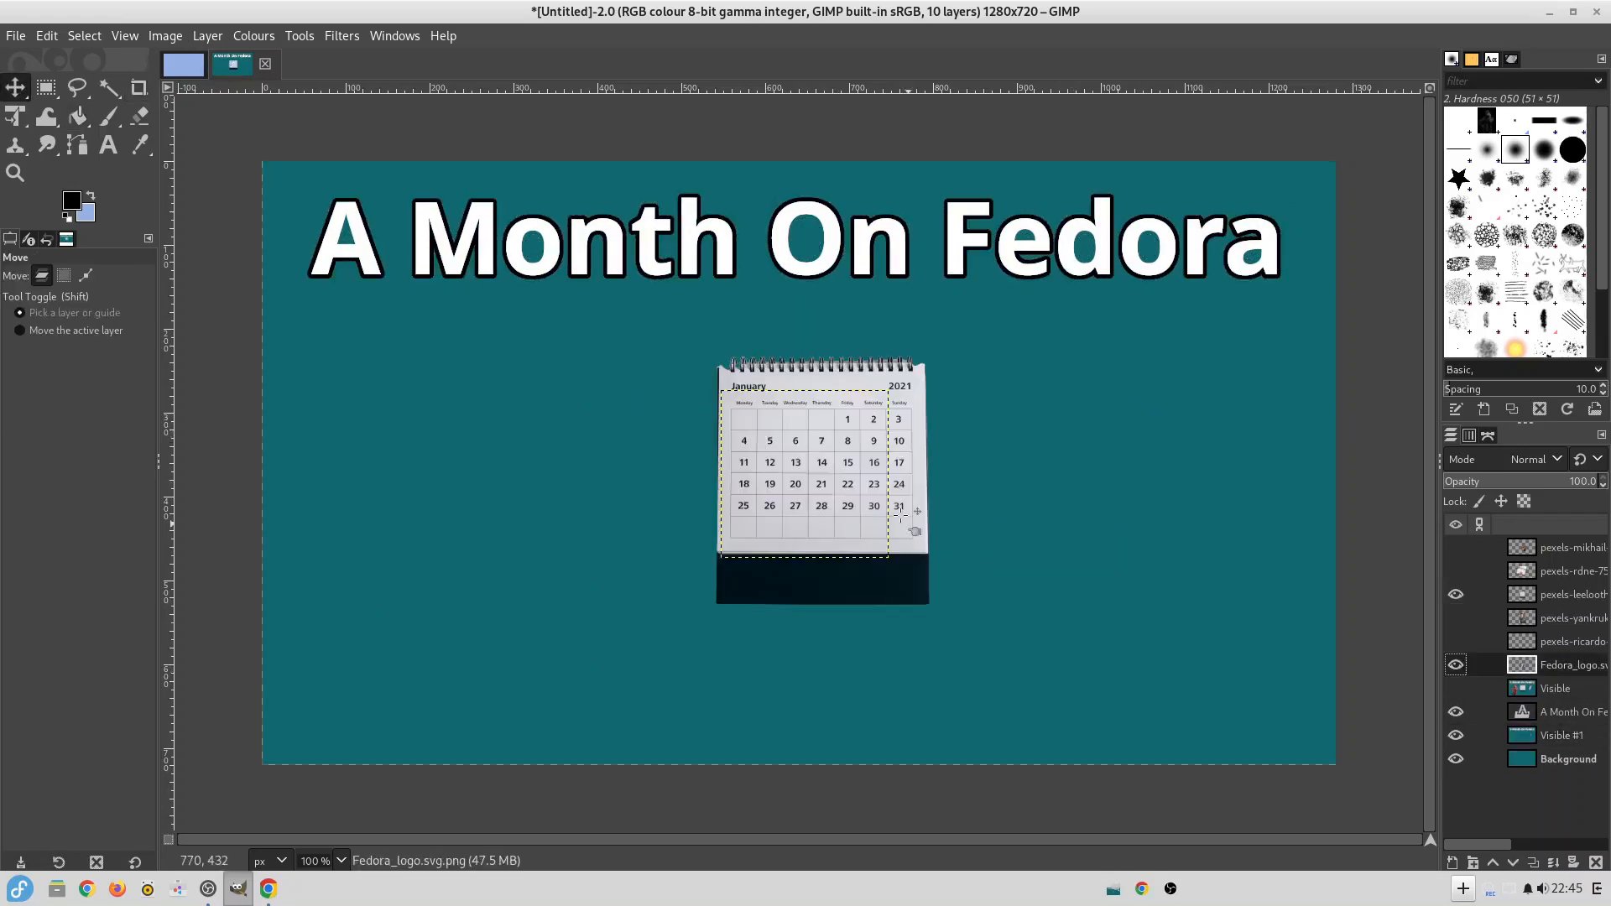
pyautogui.moveTo(809, 464); pyautogui.dragTo(580, 468)
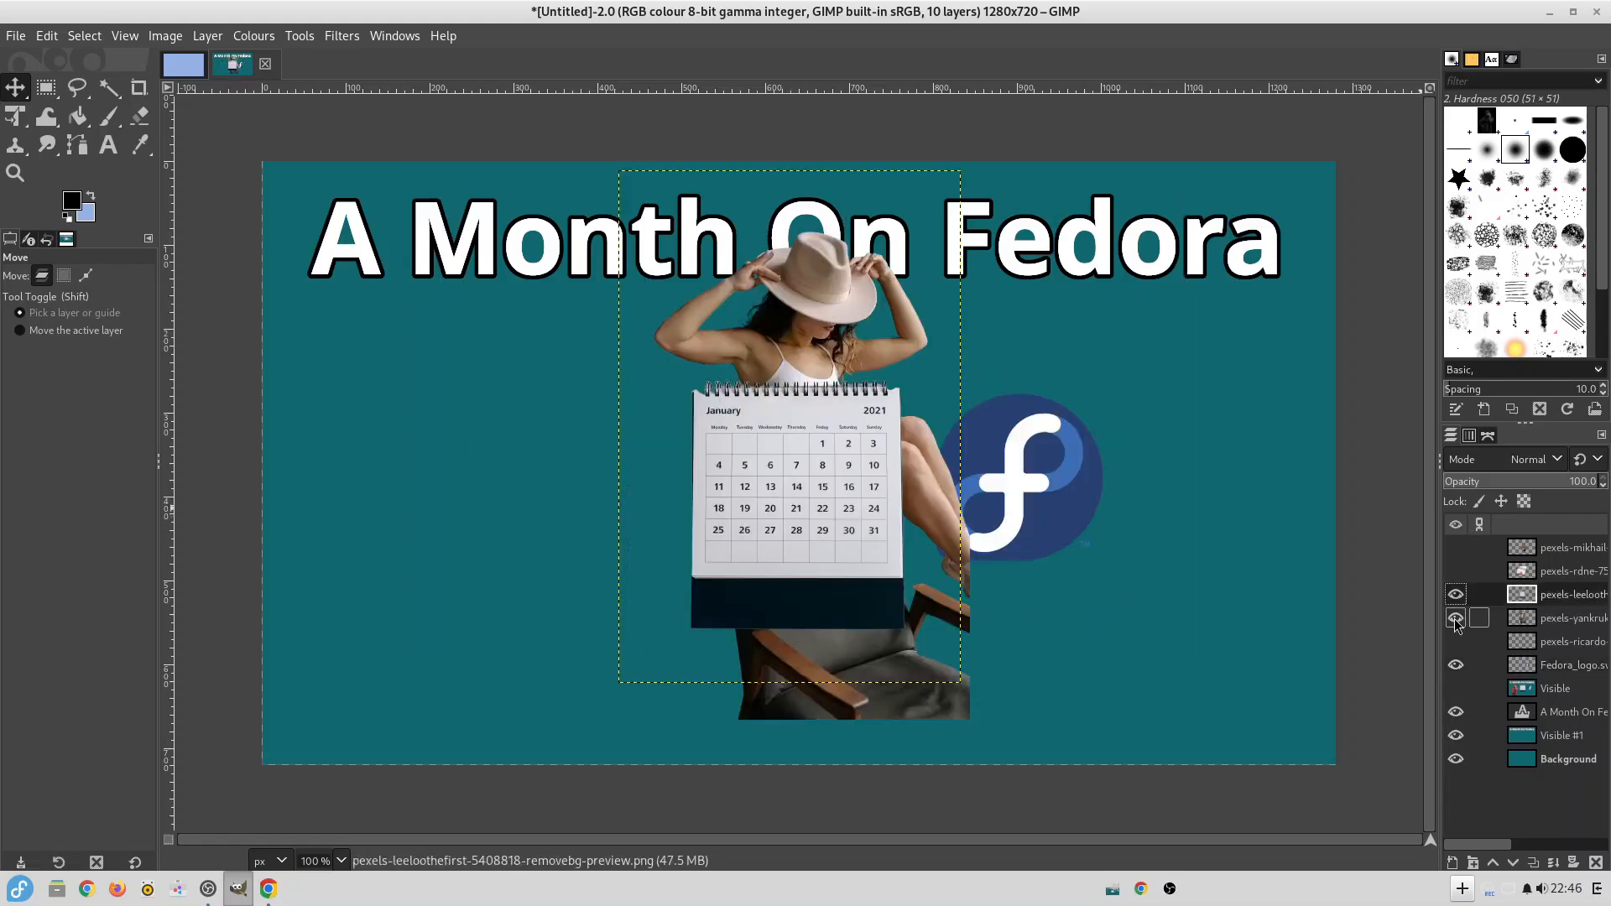
pyautogui.moveTo(801, 339); pyautogui.dragTo(453, 387)
pyautogui.moveTo(792, 438); pyautogui.dragTo(528, 572)
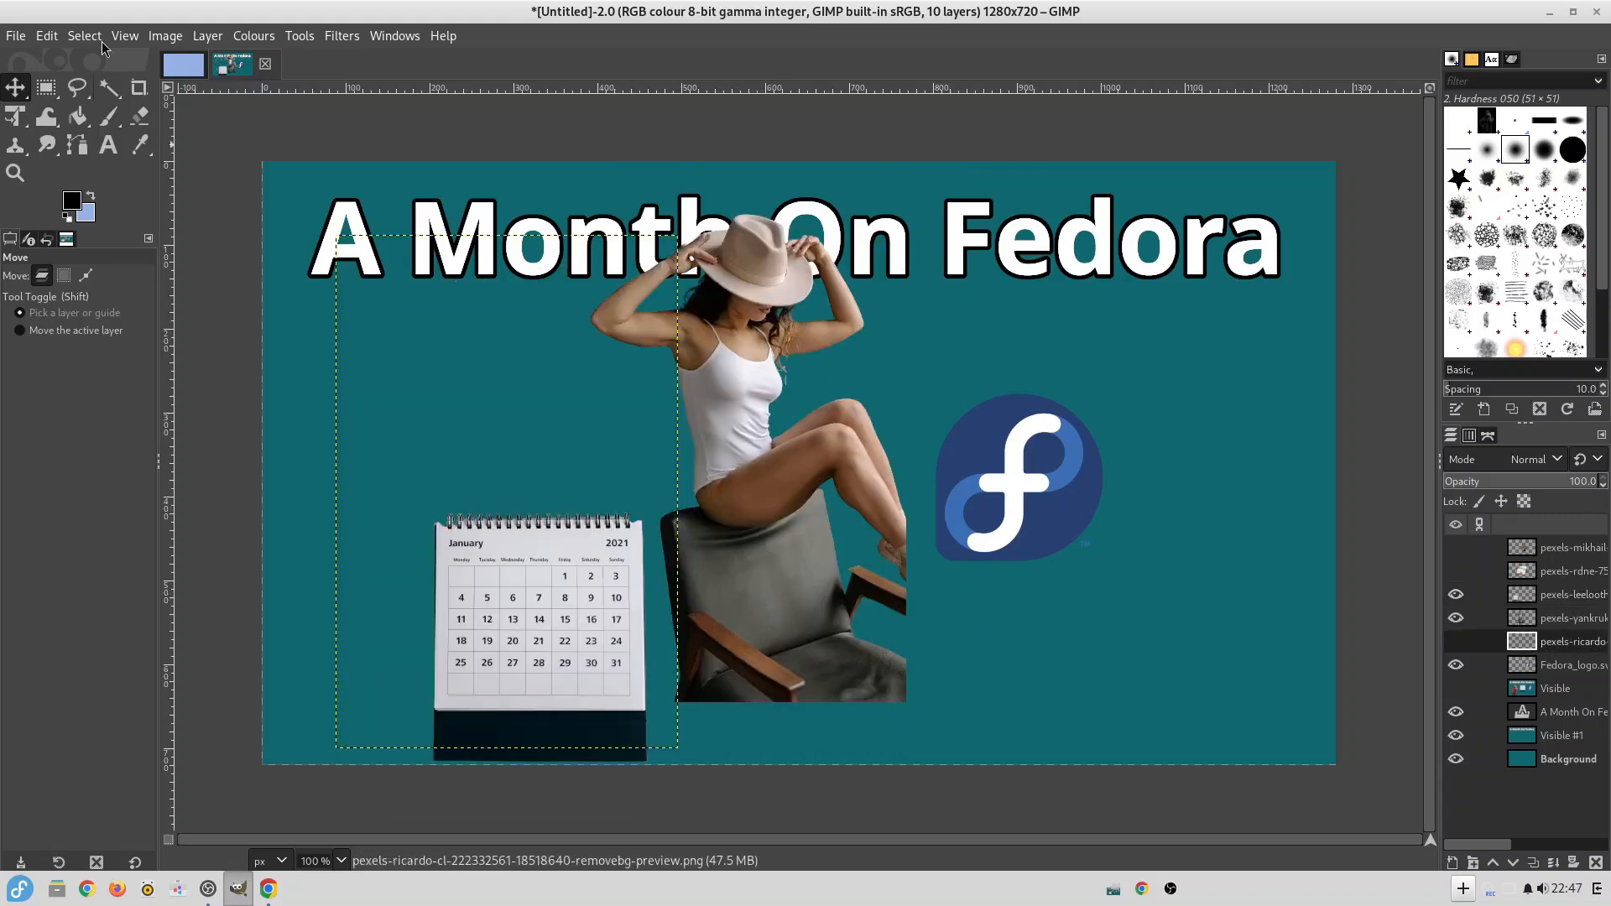
# Remove the armchair from the seated woman's layer by outlining it with Free Select and deleting the selected area.
pyautogui.click(124, 35)
pyautogui.moveTo(145, 134)
pyautogui.click(403, 347)
pyautogui.click(77, 89)
pyautogui.click(109, 88)
pyautogui.click(78, 89)
pyautogui.moveTo(602, 315); pyautogui.dragTo(543, 496)
pyautogui.click(546, 725)
pyautogui.click(1027, 711)
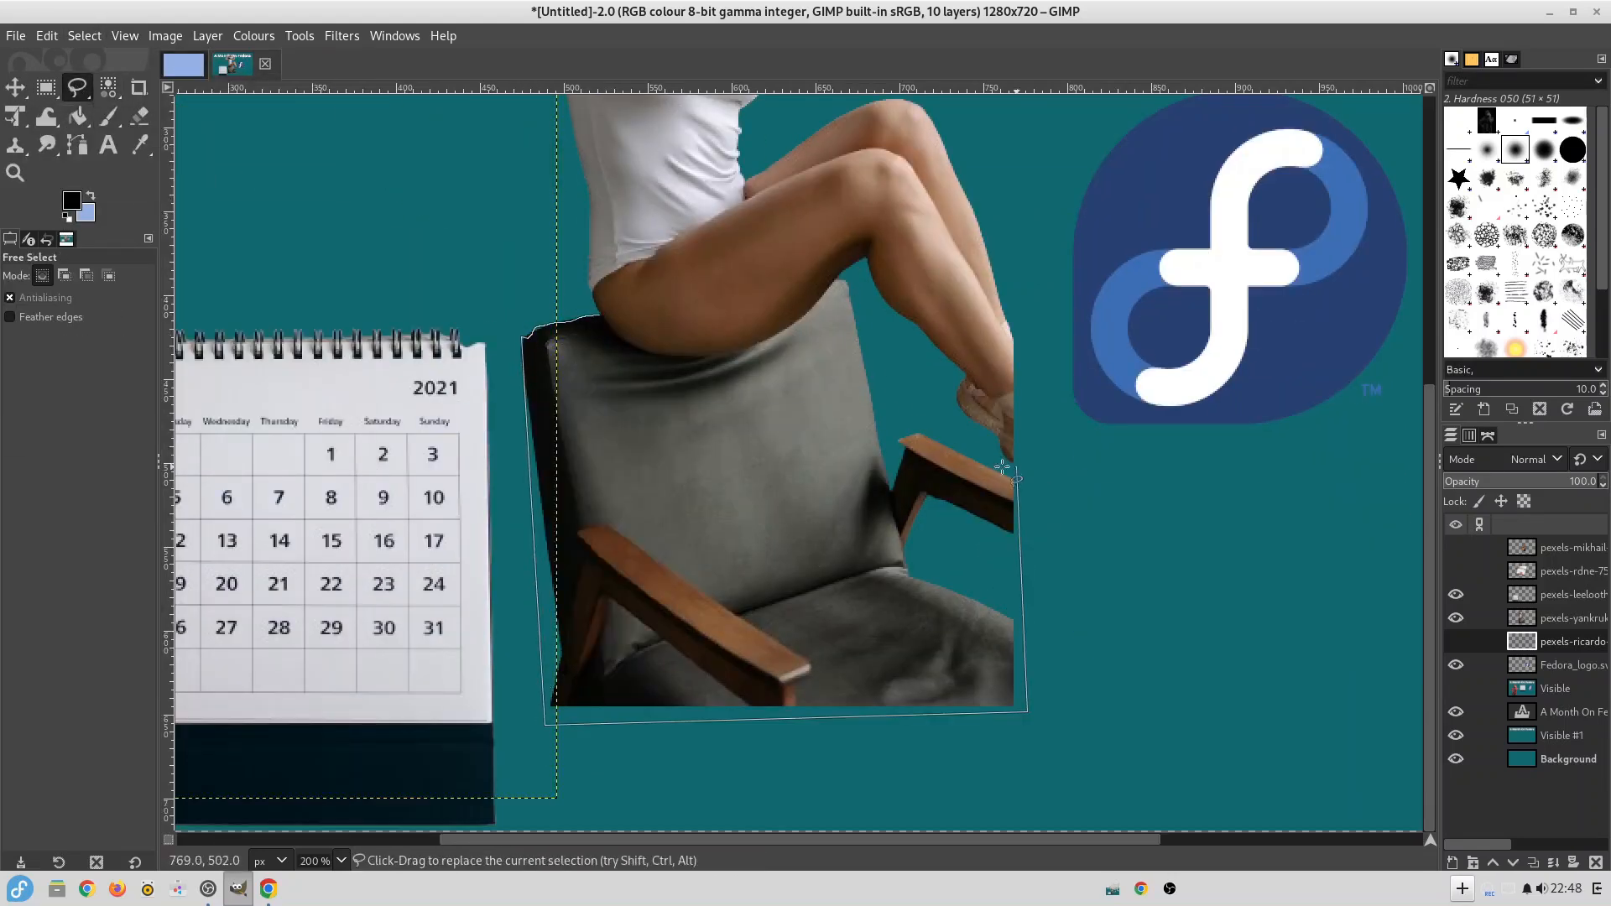
pyautogui.moveTo(1016, 466); pyautogui.dragTo(600, 317)
pyautogui.hotkey('ctrl', 'x')
pyautogui.click(1553, 618)
pyautogui.press('Delete')
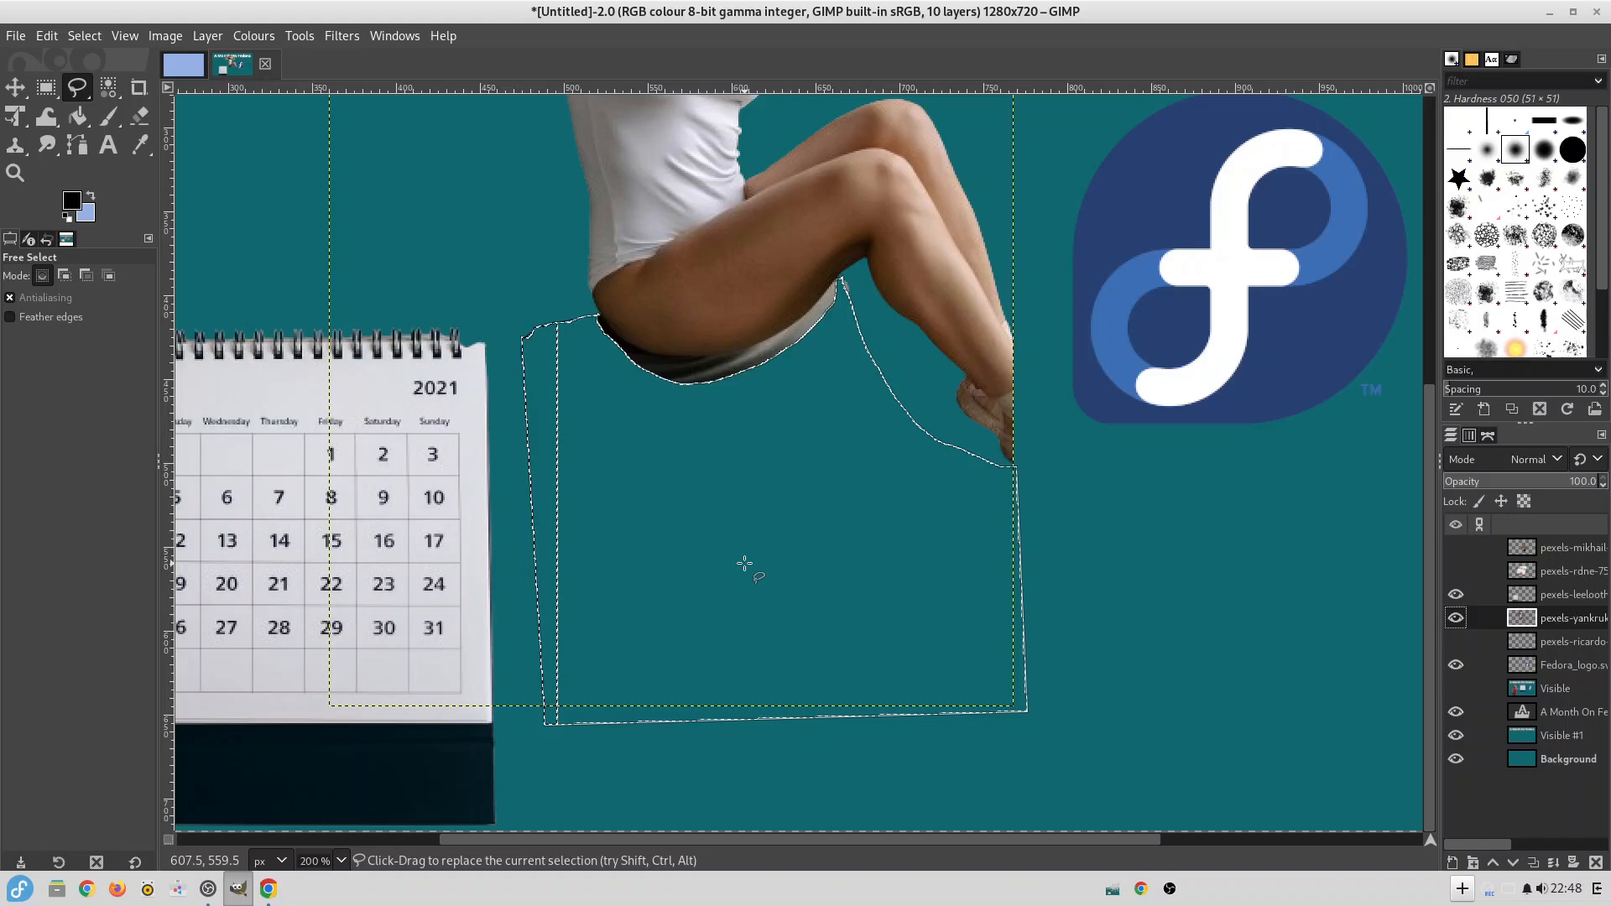
# Return to 100% zoom and move the woman in the beige hat so she sits on top of the calendar.
pyautogui.click(124, 36)
pyautogui.moveTo(146, 132)
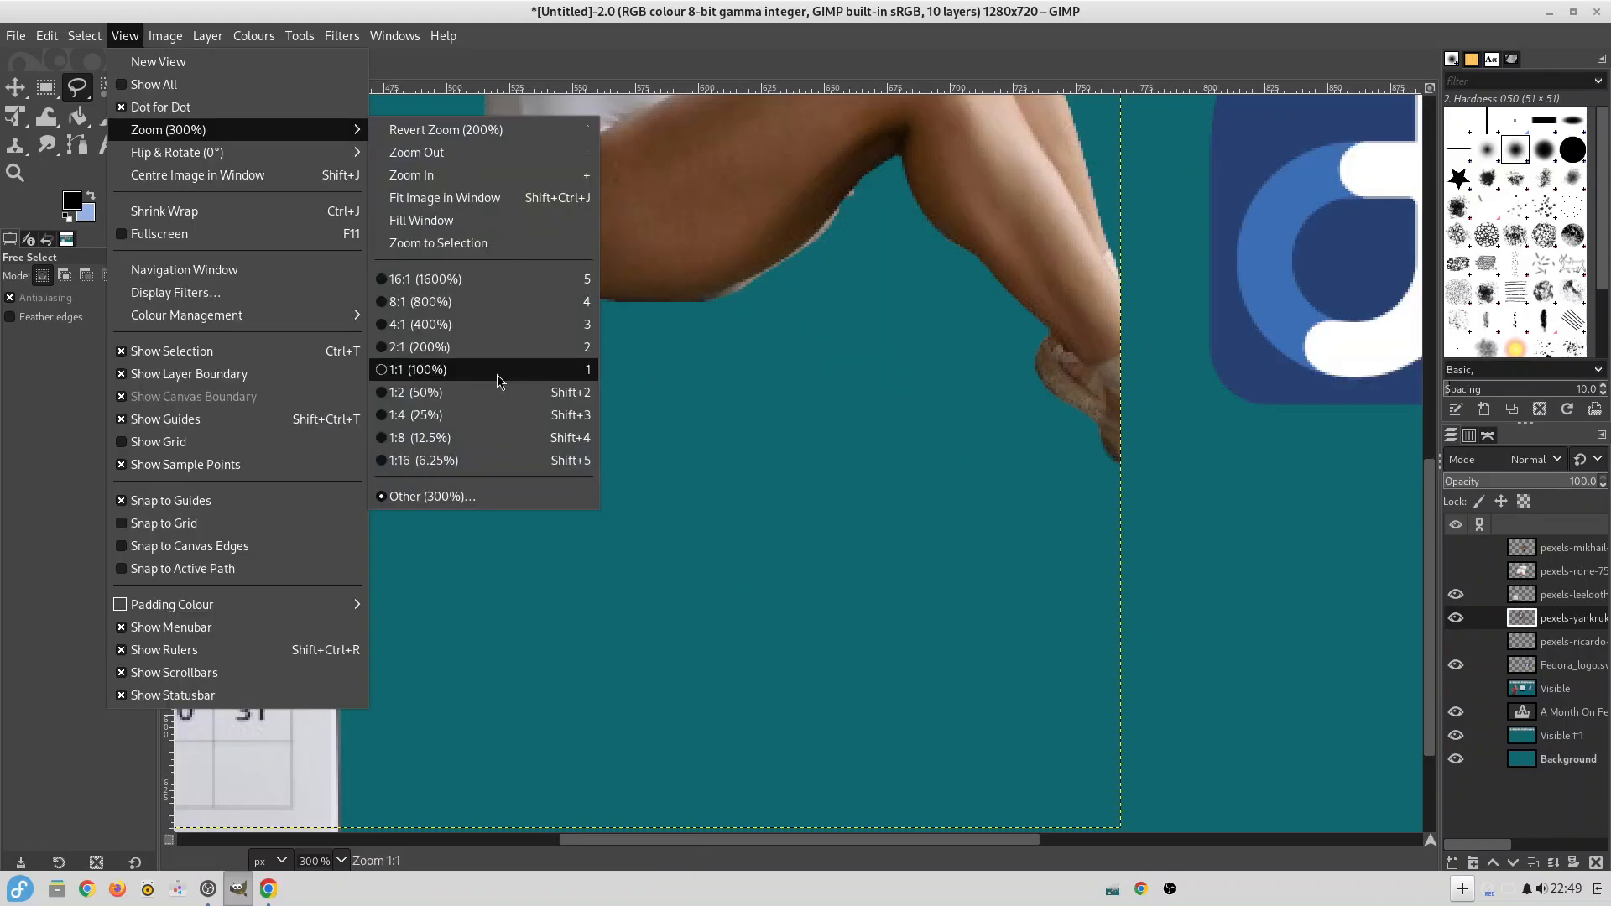
pyautogui.click(497, 375)
pyautogui.press('m')
pyautogui.moveTo(724, 391)
pyautogui.mouseDown()
pyautogui.moveTo(478, 402)
pyautogui.moveTo(524, 433)
pyautogui.mouseUp()
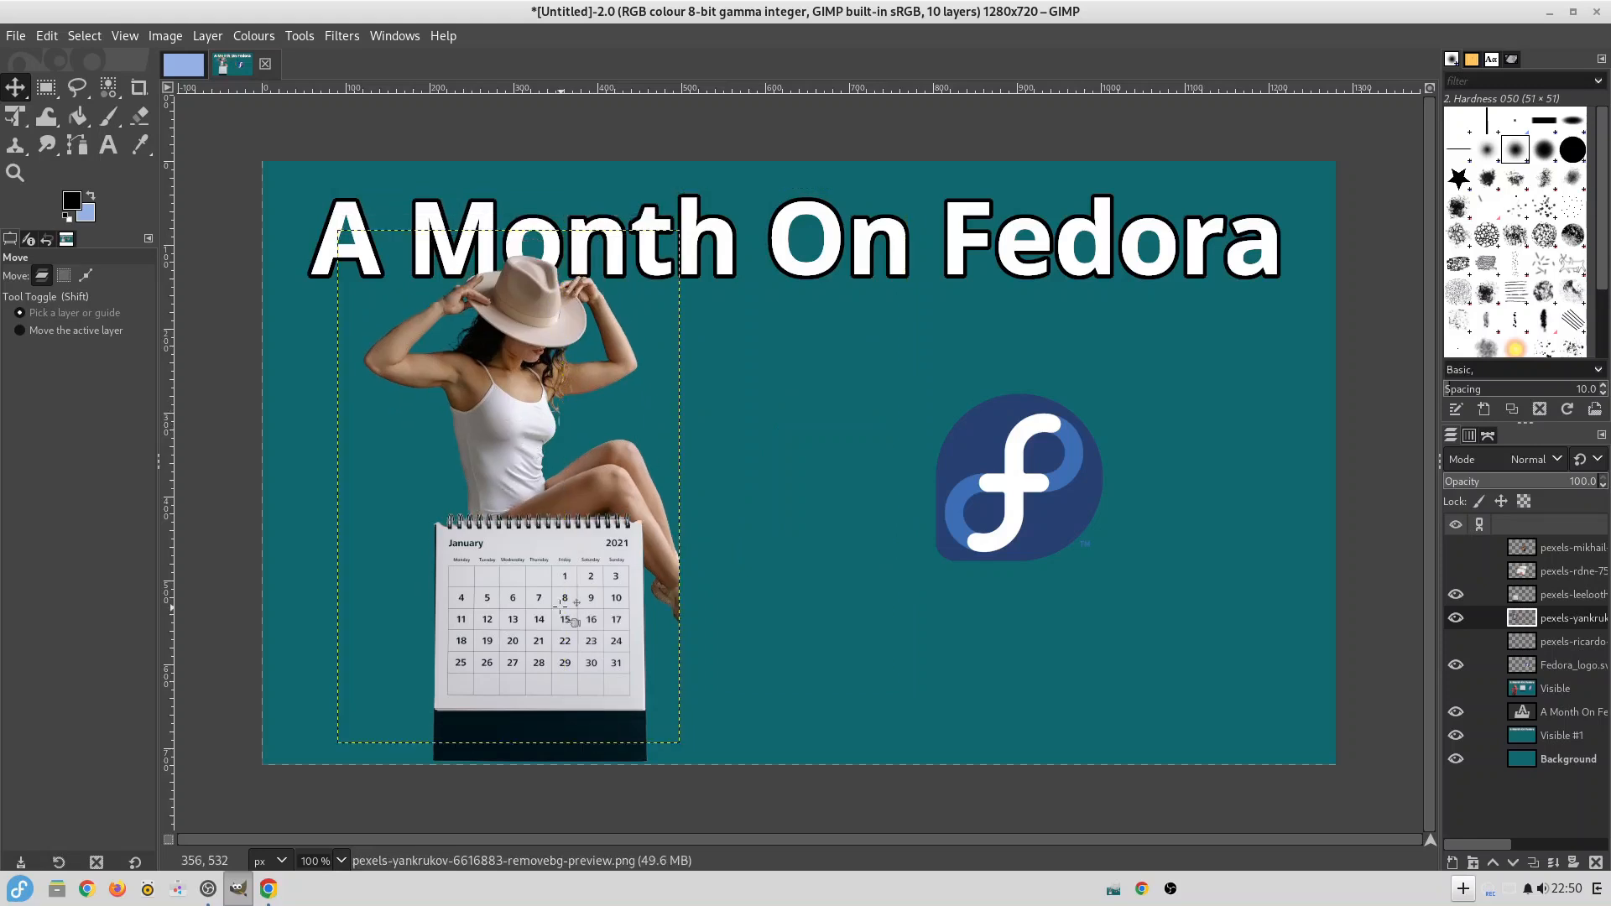
# Try a layout with the mirrored woman at the right, the calendar at the left and the logo at bottom centre.
pyautogui.moveTo(997, 661); pyautogui.dragTo(785, 651)
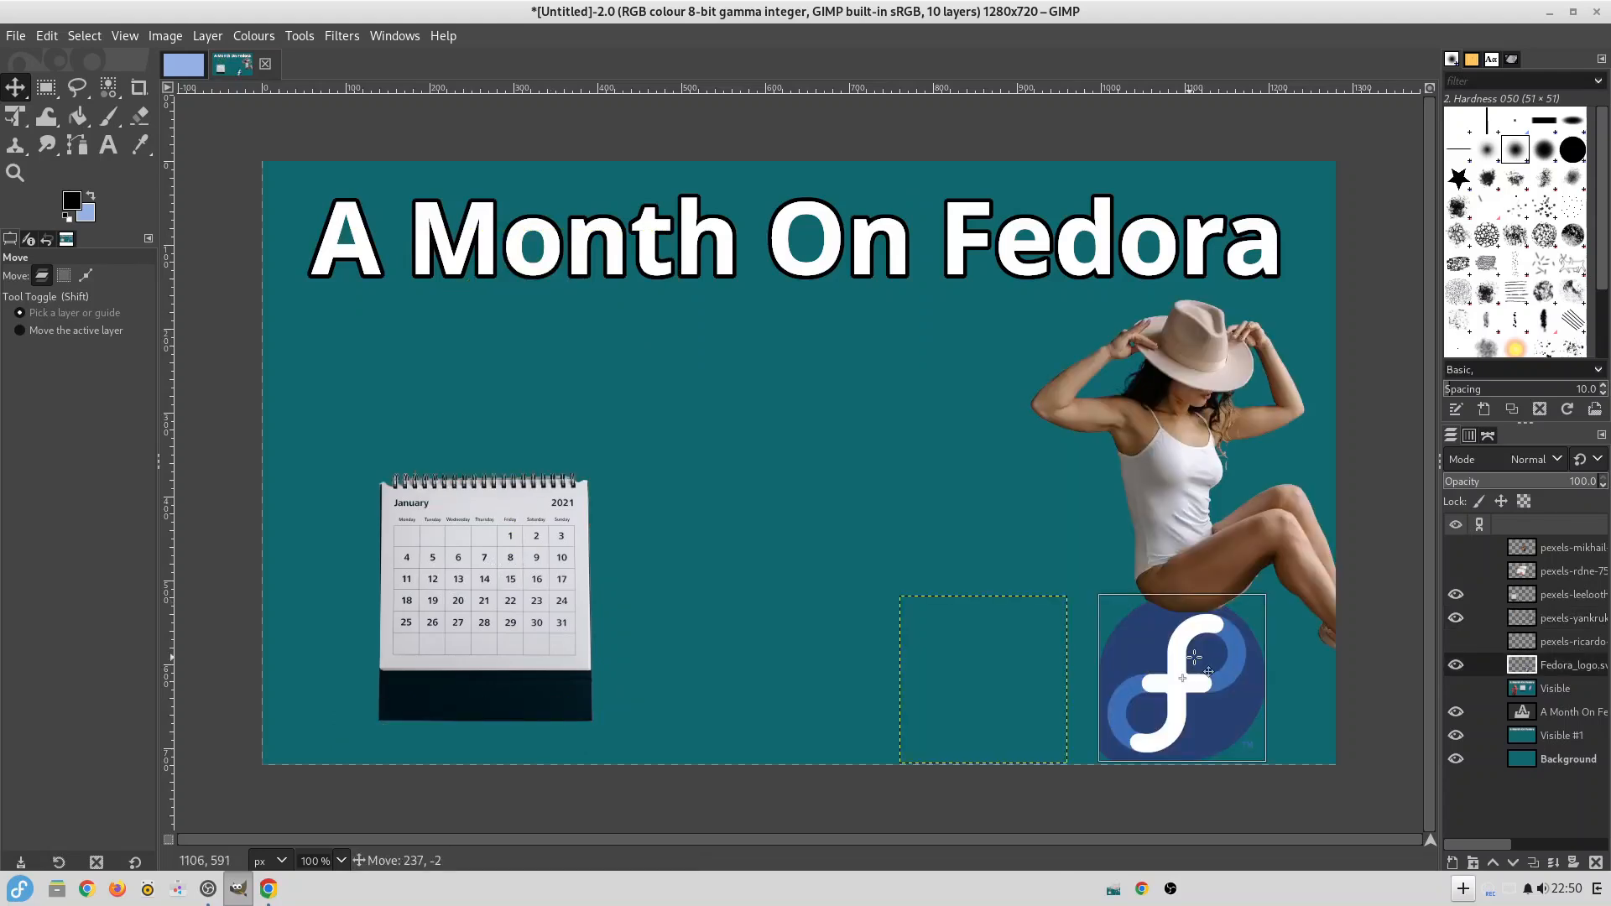
pyautogui.click(1175, 462)
pyautogui.moveTo(1168, 447); pyautogui.dragTo(1055, 442)
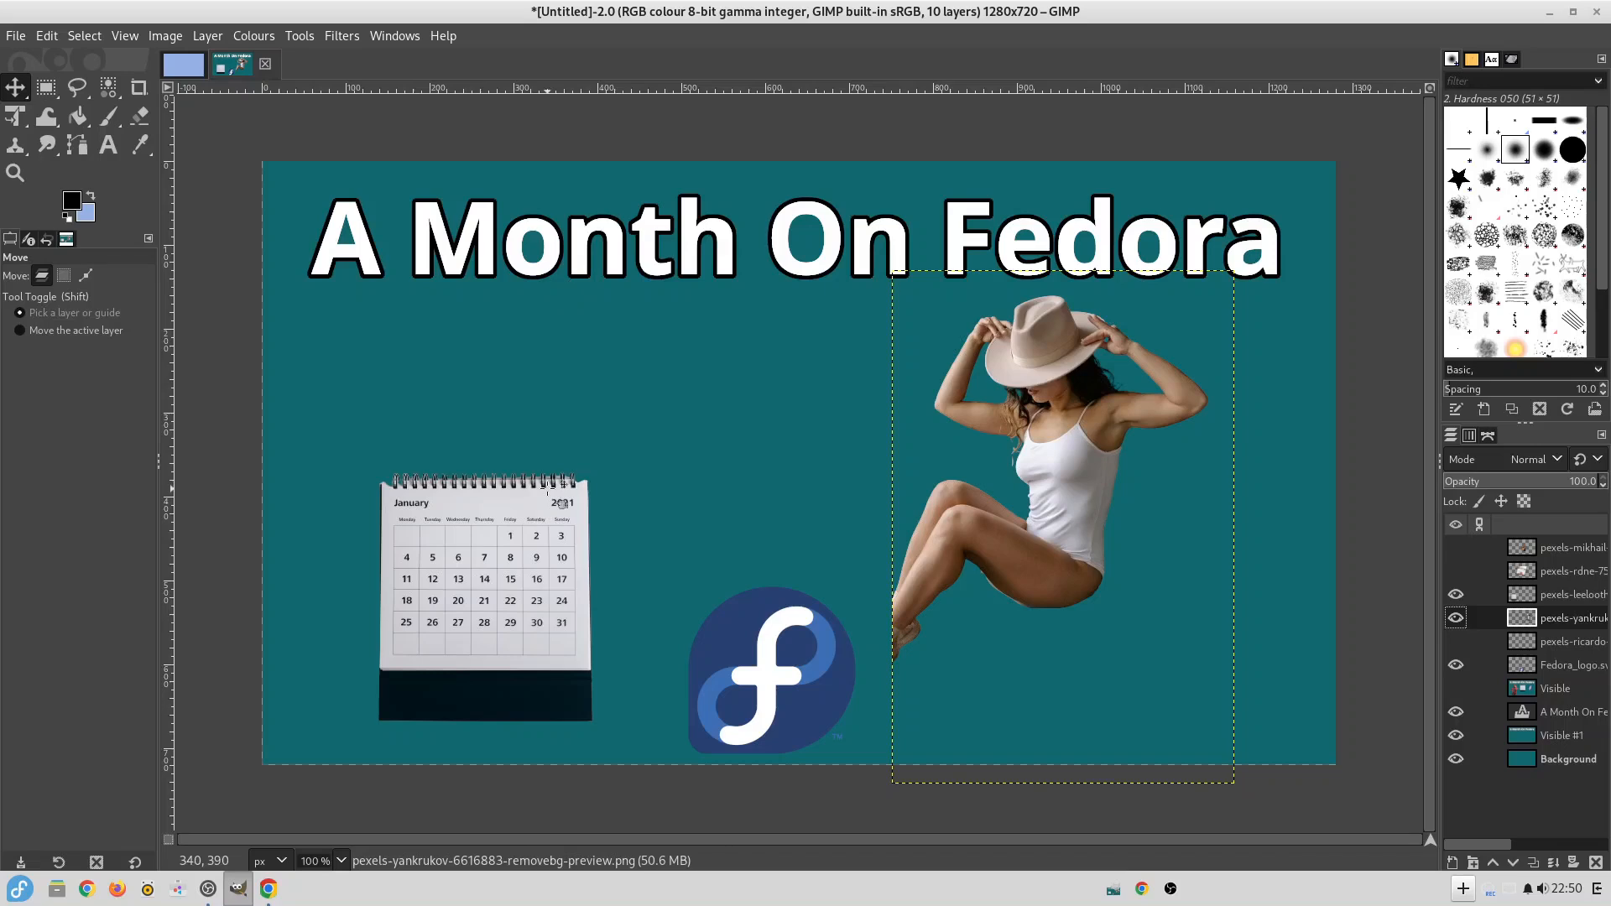
pyautogui.hotkey('ctrl', 'z')
# Rearrange the layout with the seated woman at the left above the Fedora logo and the calendar beside her near the canvas centre.
pyautogui.moveTo(458, 596); pyautogui.dragTo(626, 651)
pyautogui.moveTo(1047, 482); pyautogui.dragTo(909, 442)
pyautogui.moveTo(1084, 661); pyautogui.dragTo(925, 620)
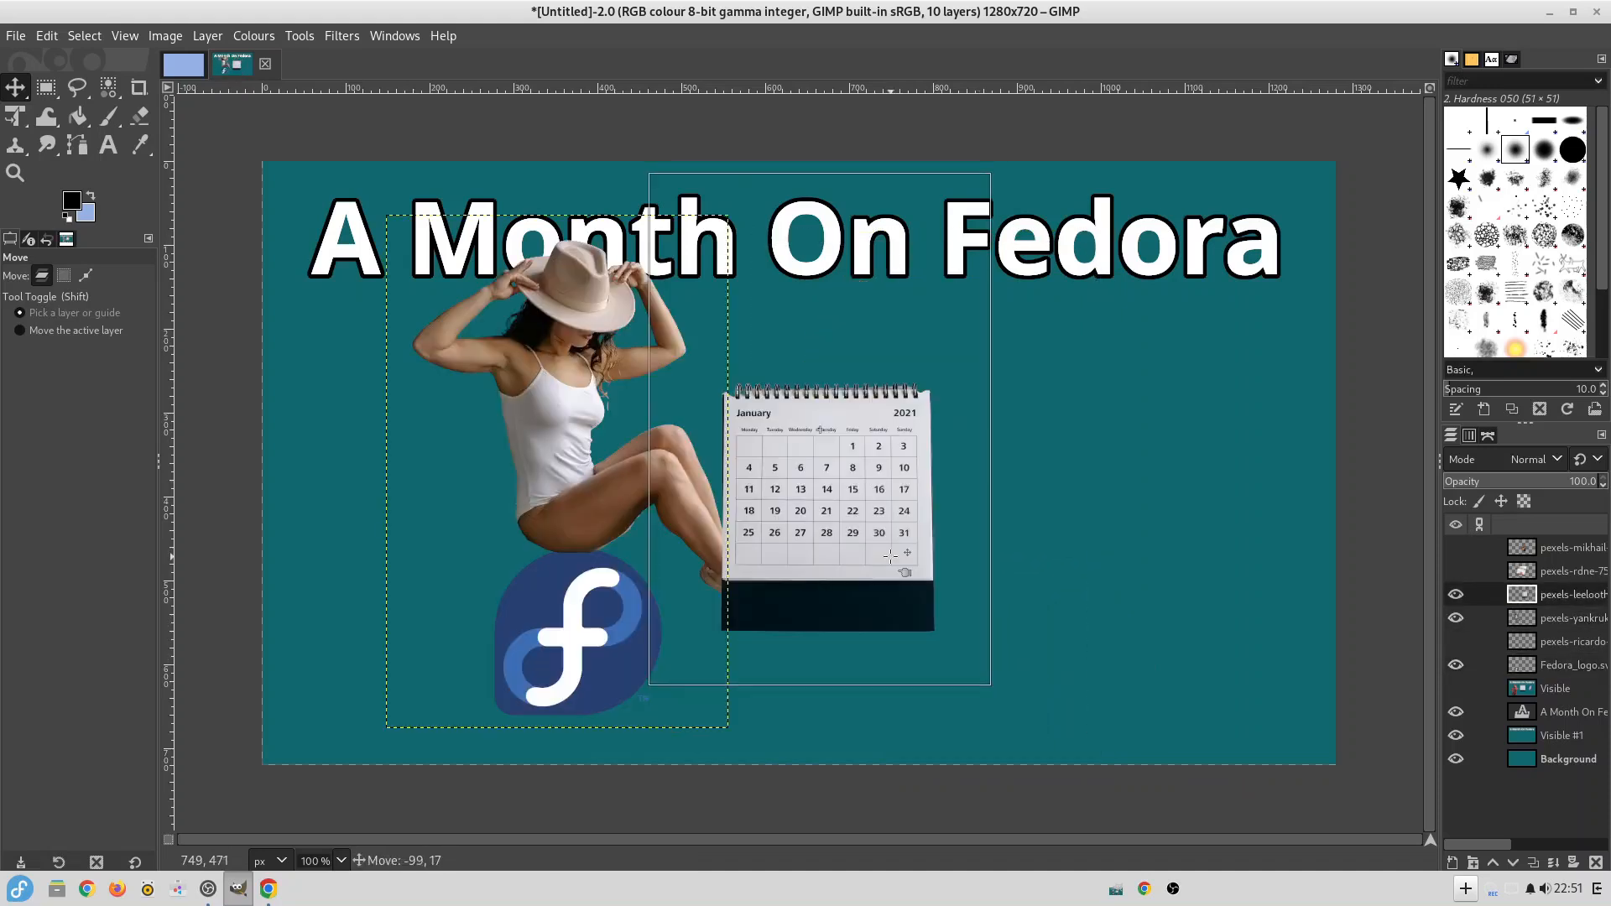
pyautogui.moveTo(890, 555); pyautogui.dragTo(894, 551)
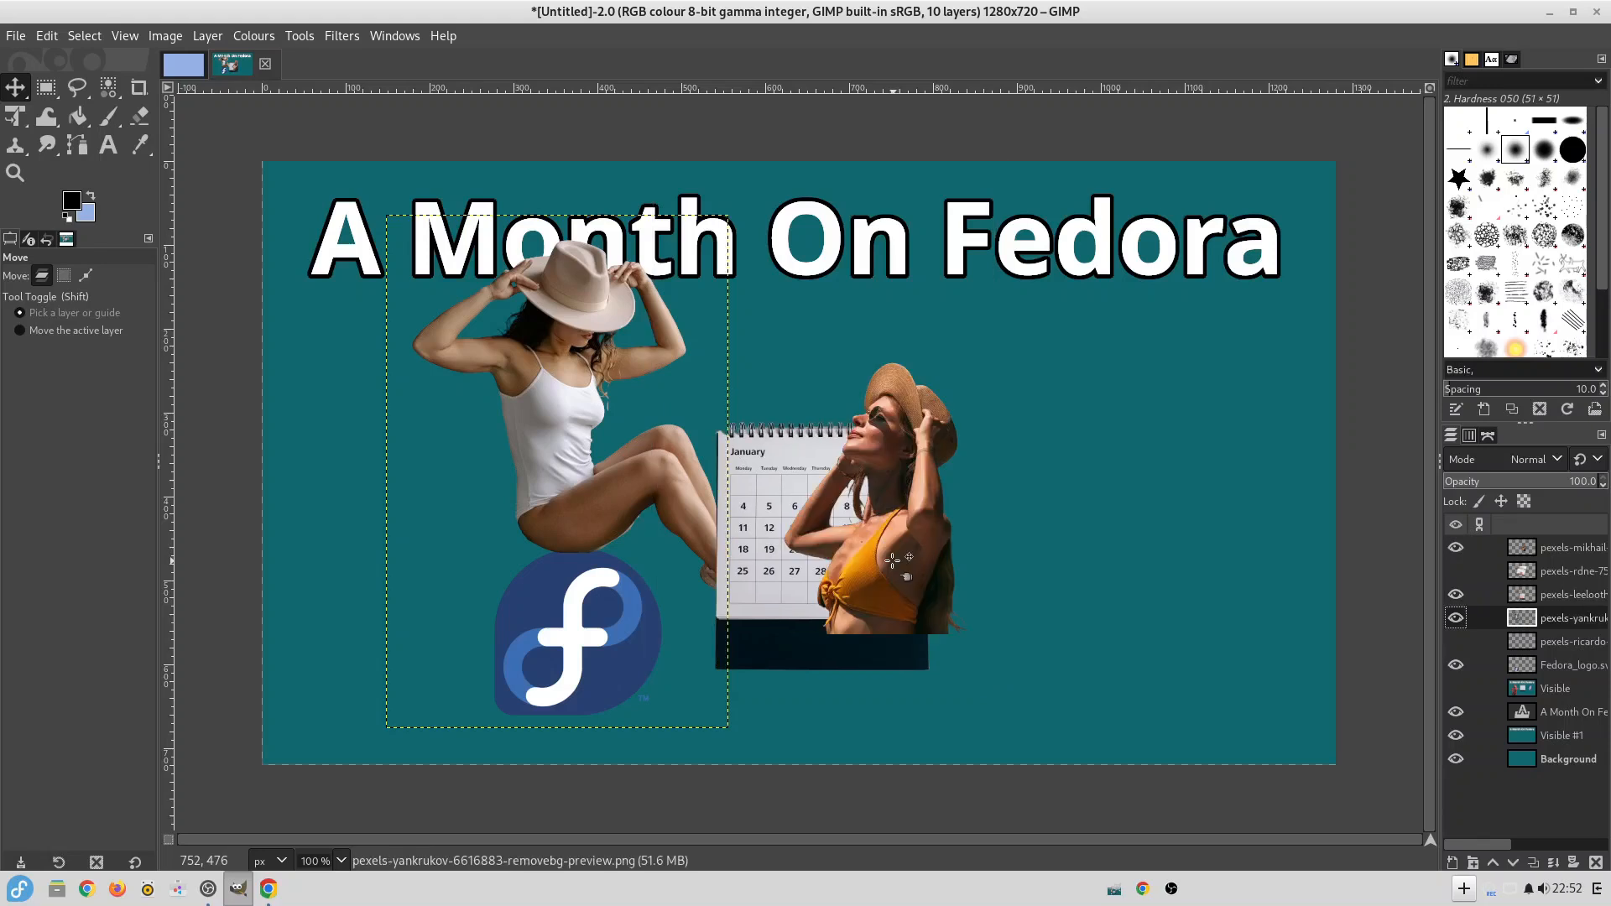
pyautogui.moveTo(893, 560); pyautogui.dragTo(1003, 644)
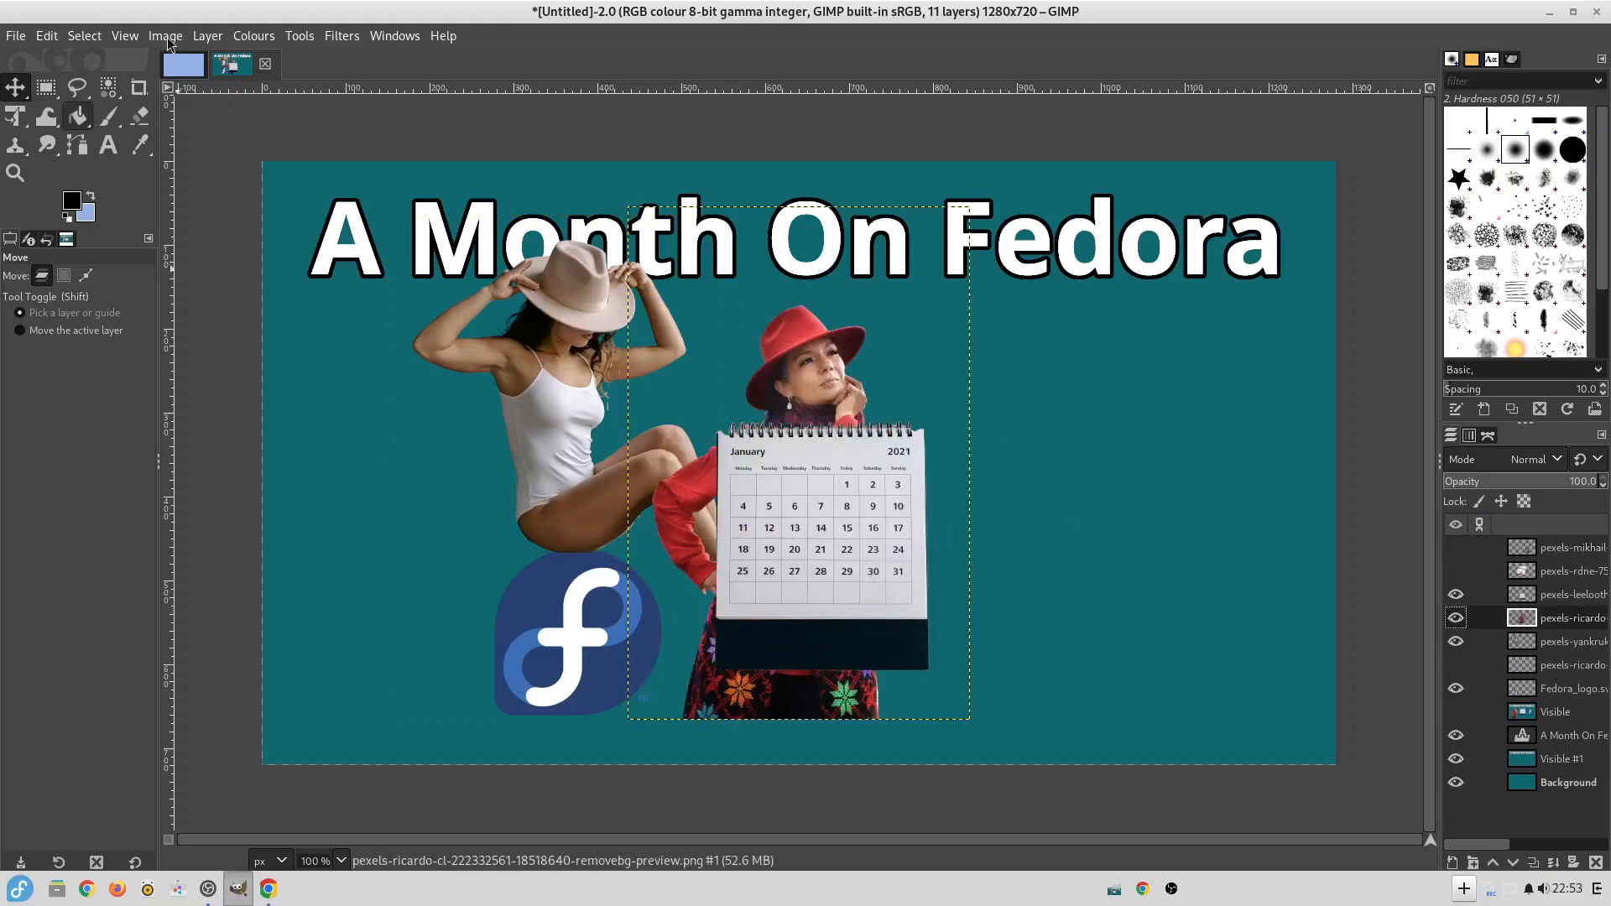
# Move the woman in the red hat to the right of the calendar.
pyautogui.moveTo(811, 357); pyautogui.dragTo(1039, 349)
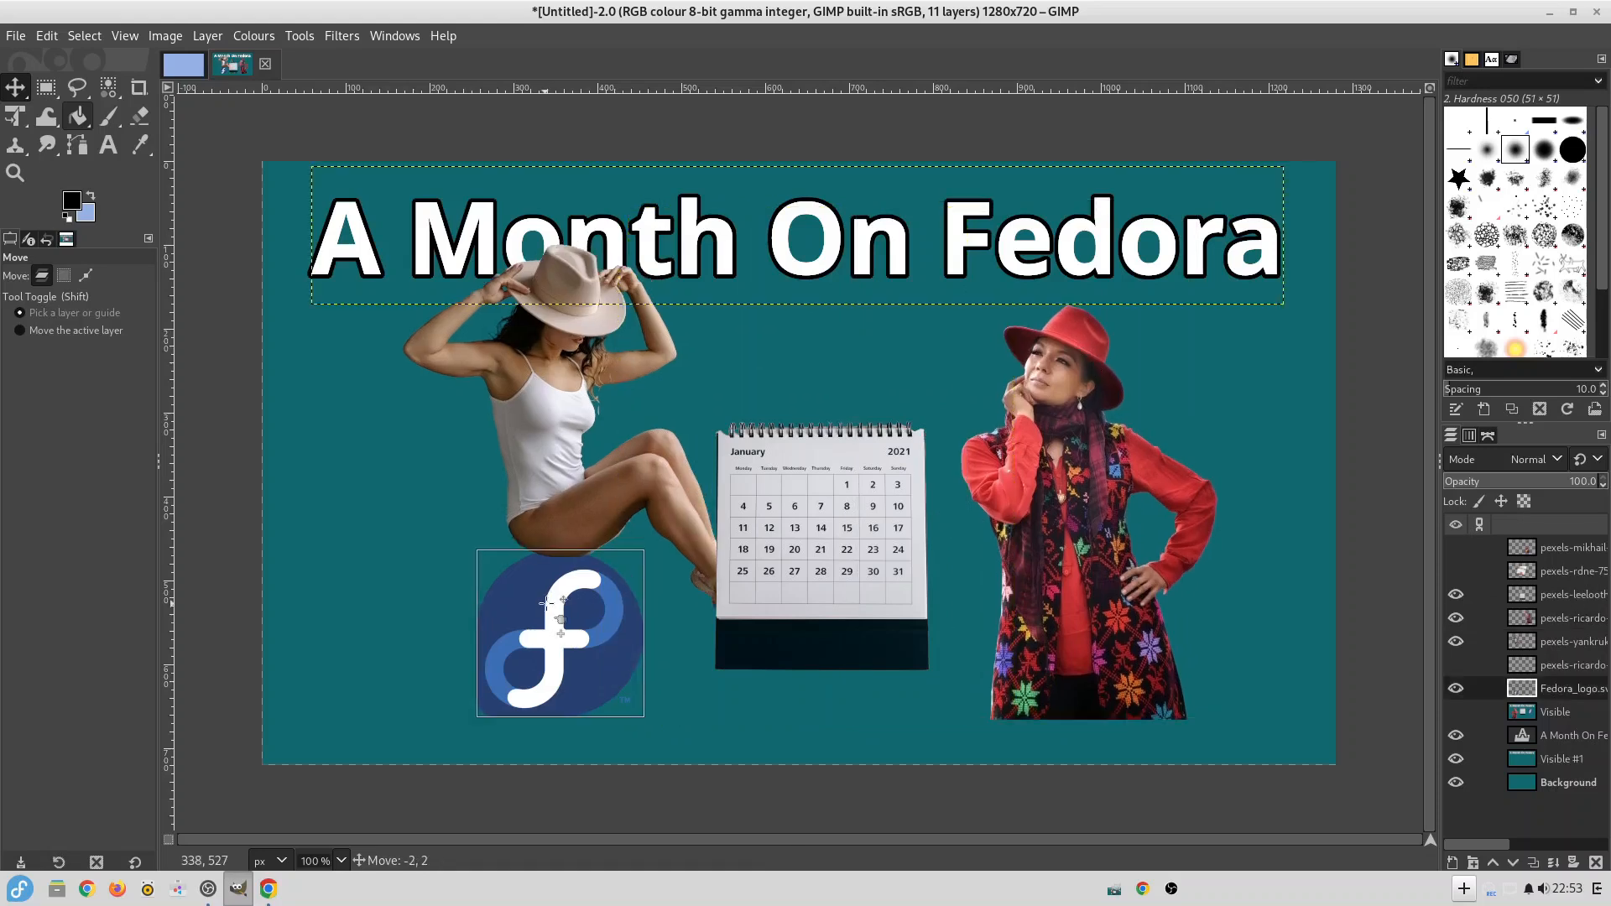
pyautogui.press('pagedown')
pyautogui.press('pagedown')
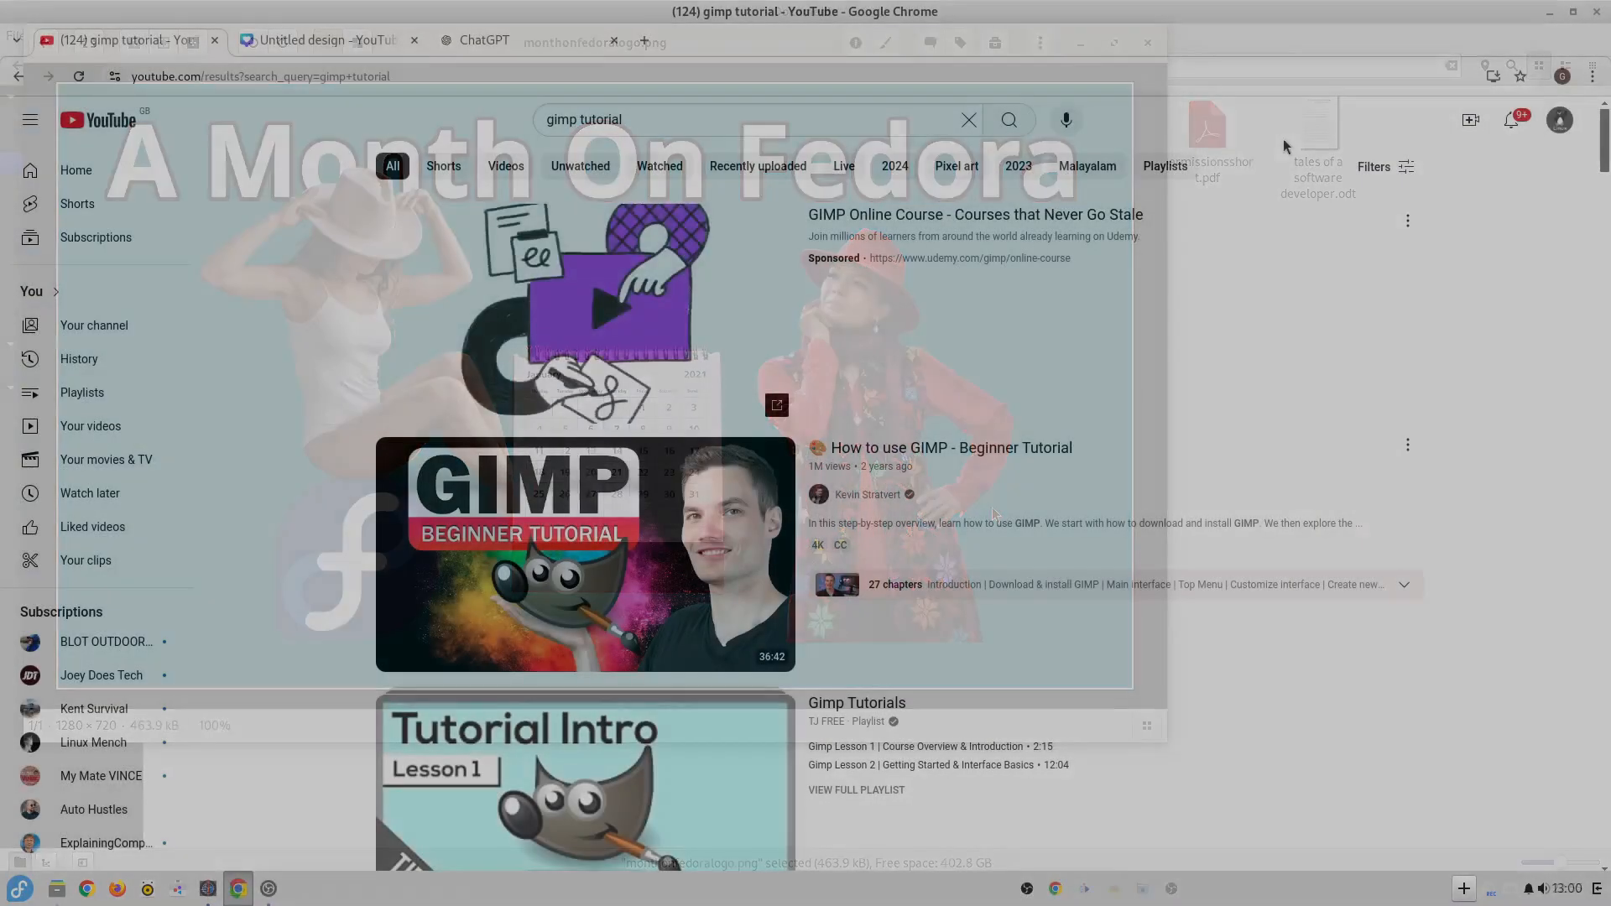
# Switch to Chrome and review the YouTube results for "gimp tutorial" and the ChatGPT guide on removing parts of an image using GIMP.
pyautogui.scroll(-4, 1247, 228)
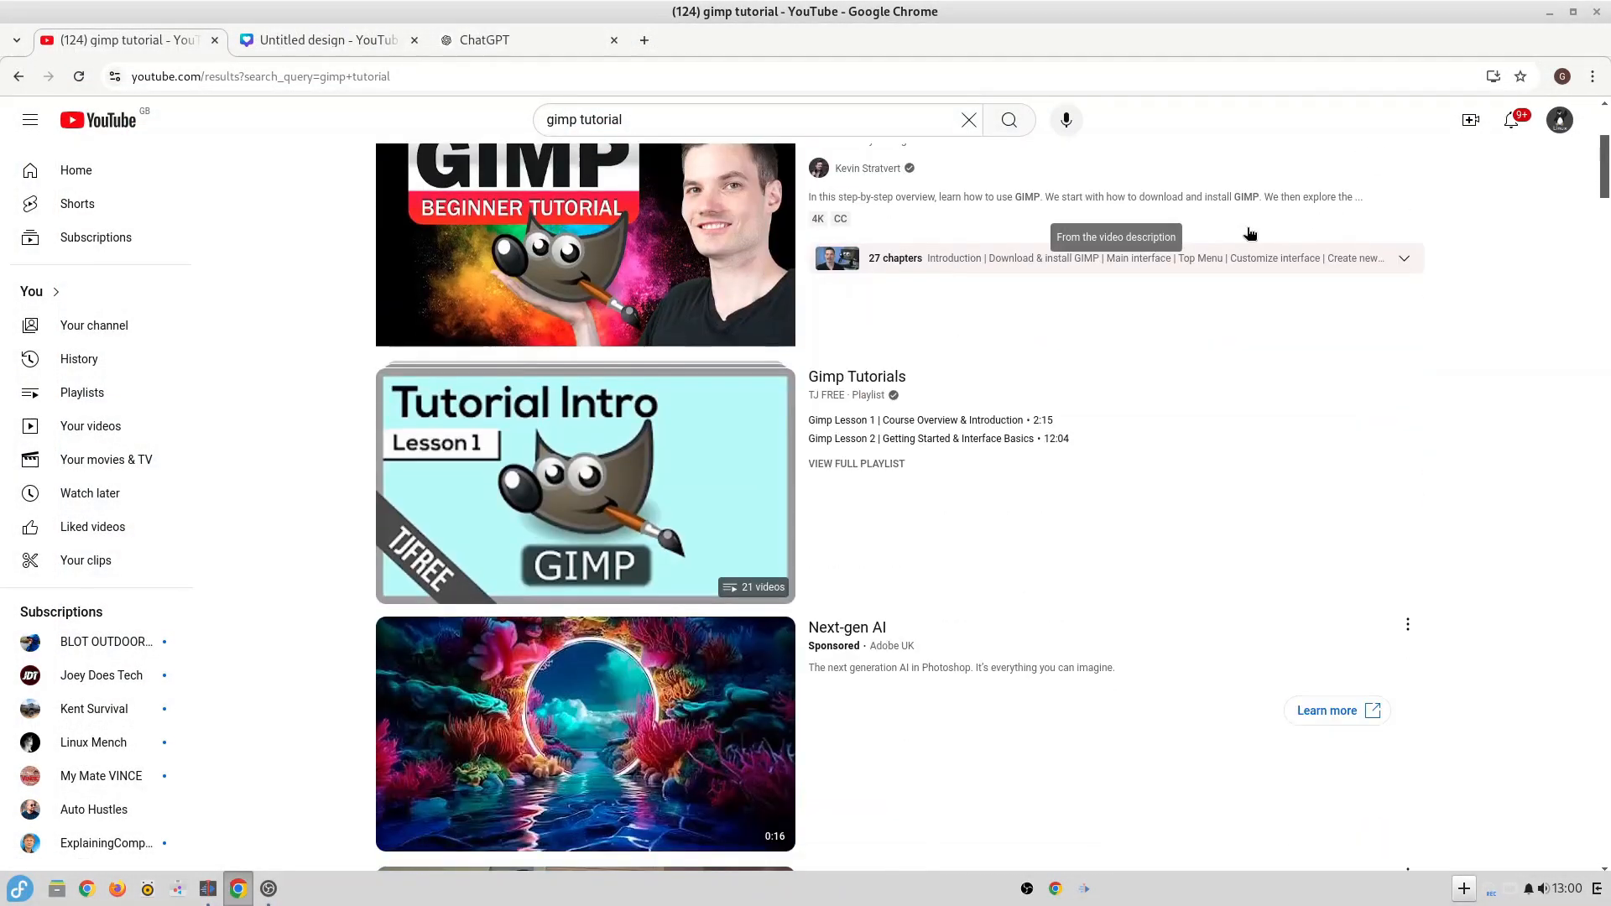
pyautogui.scroll(-6, 1247, 233)
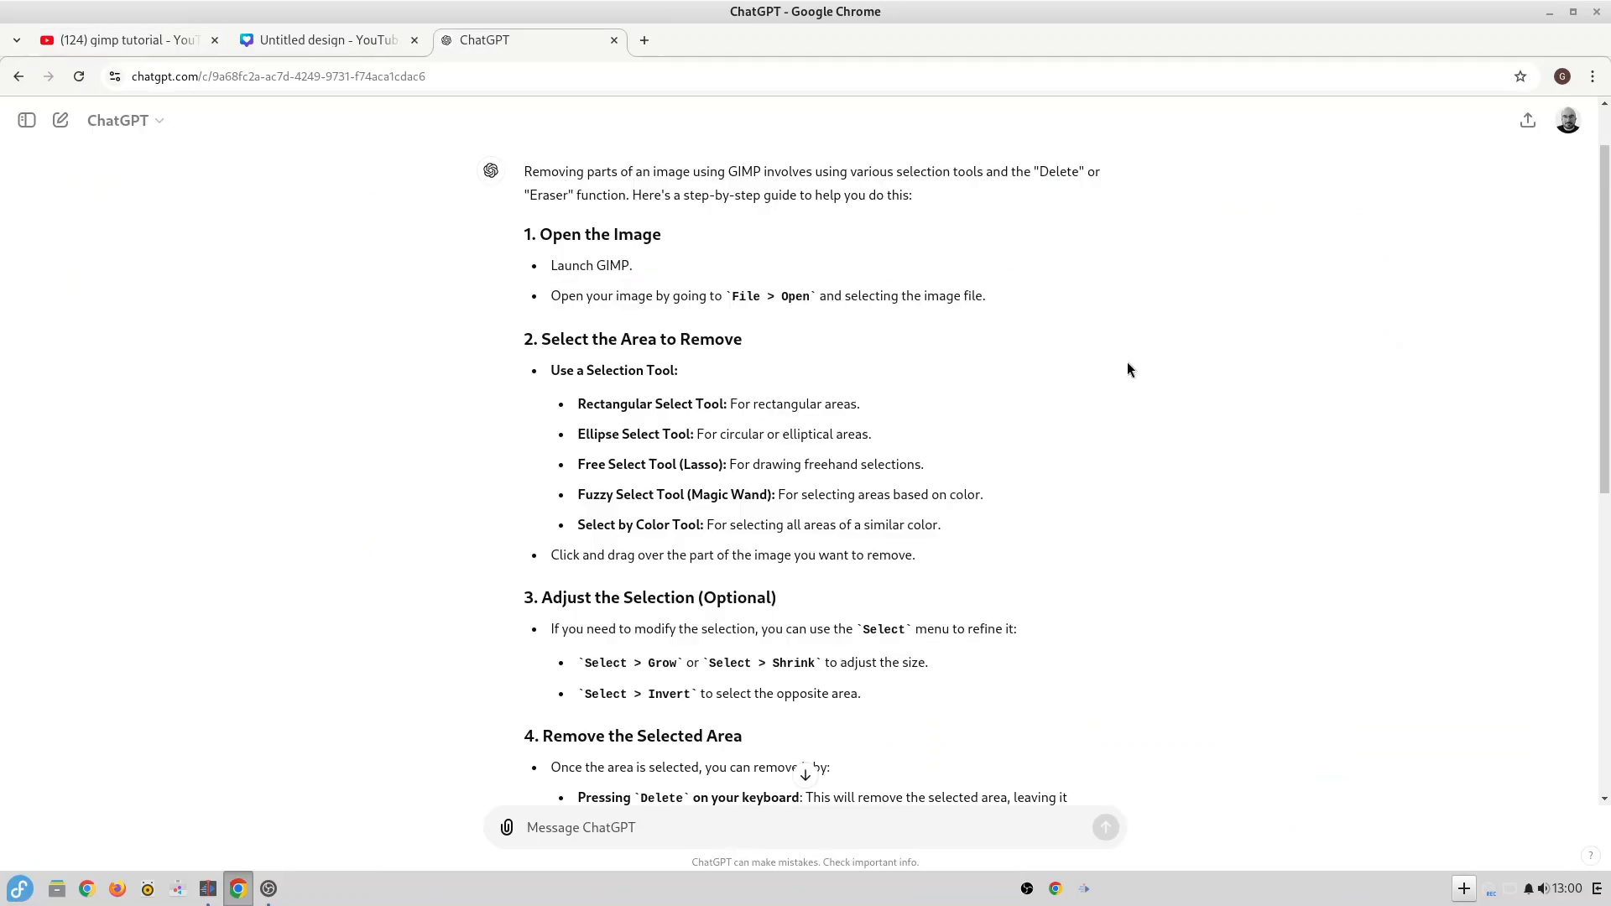
pyautogui.scroll(2, 1128, 370)
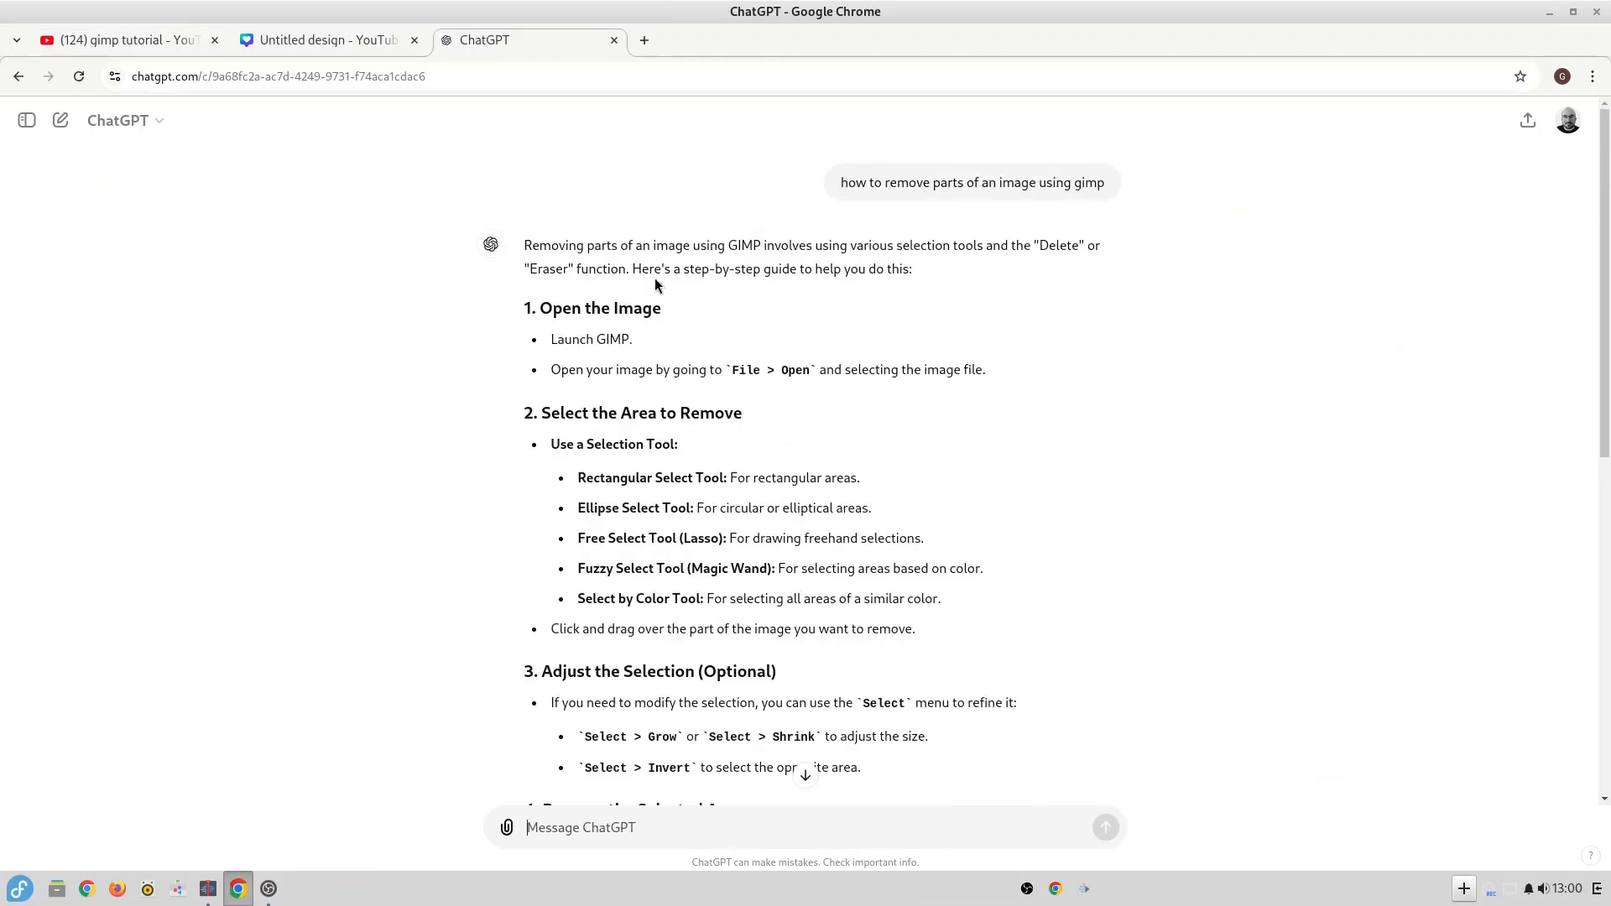
pyautogui.scroll(-2, 697, 302)
pyautogui.scroll(-3, 743, 322)
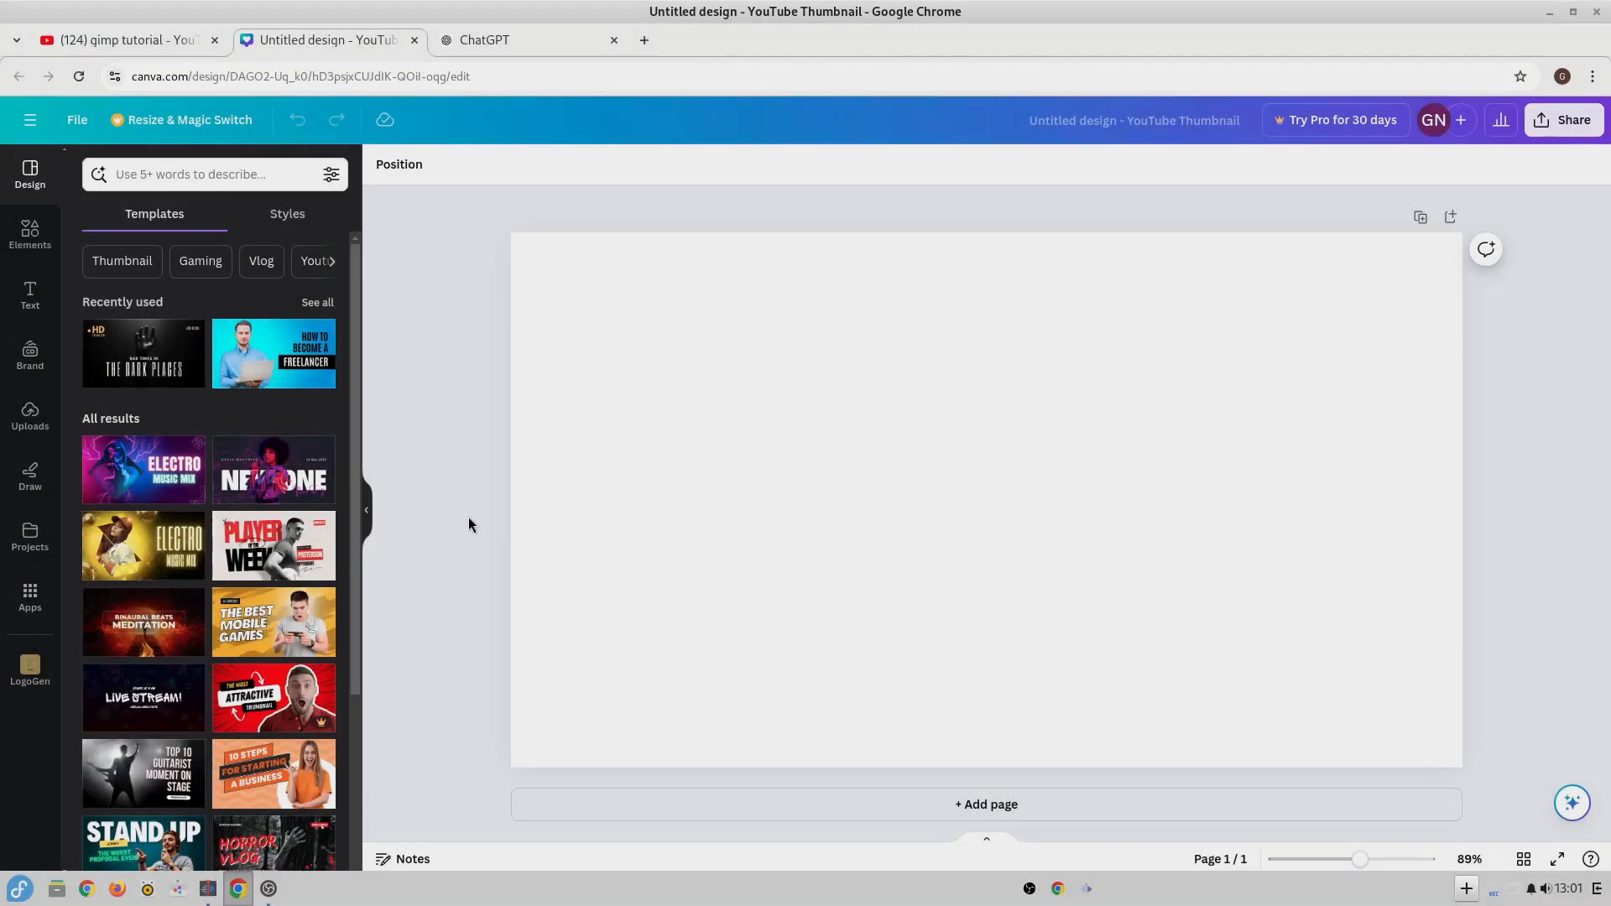
# In Canva, apply the Blue Gradient Modern Freelancer template to the blank thumbnail and replace its upper headline with "HOW NOT TO CREATE".
pyautogui.click(274, 353)
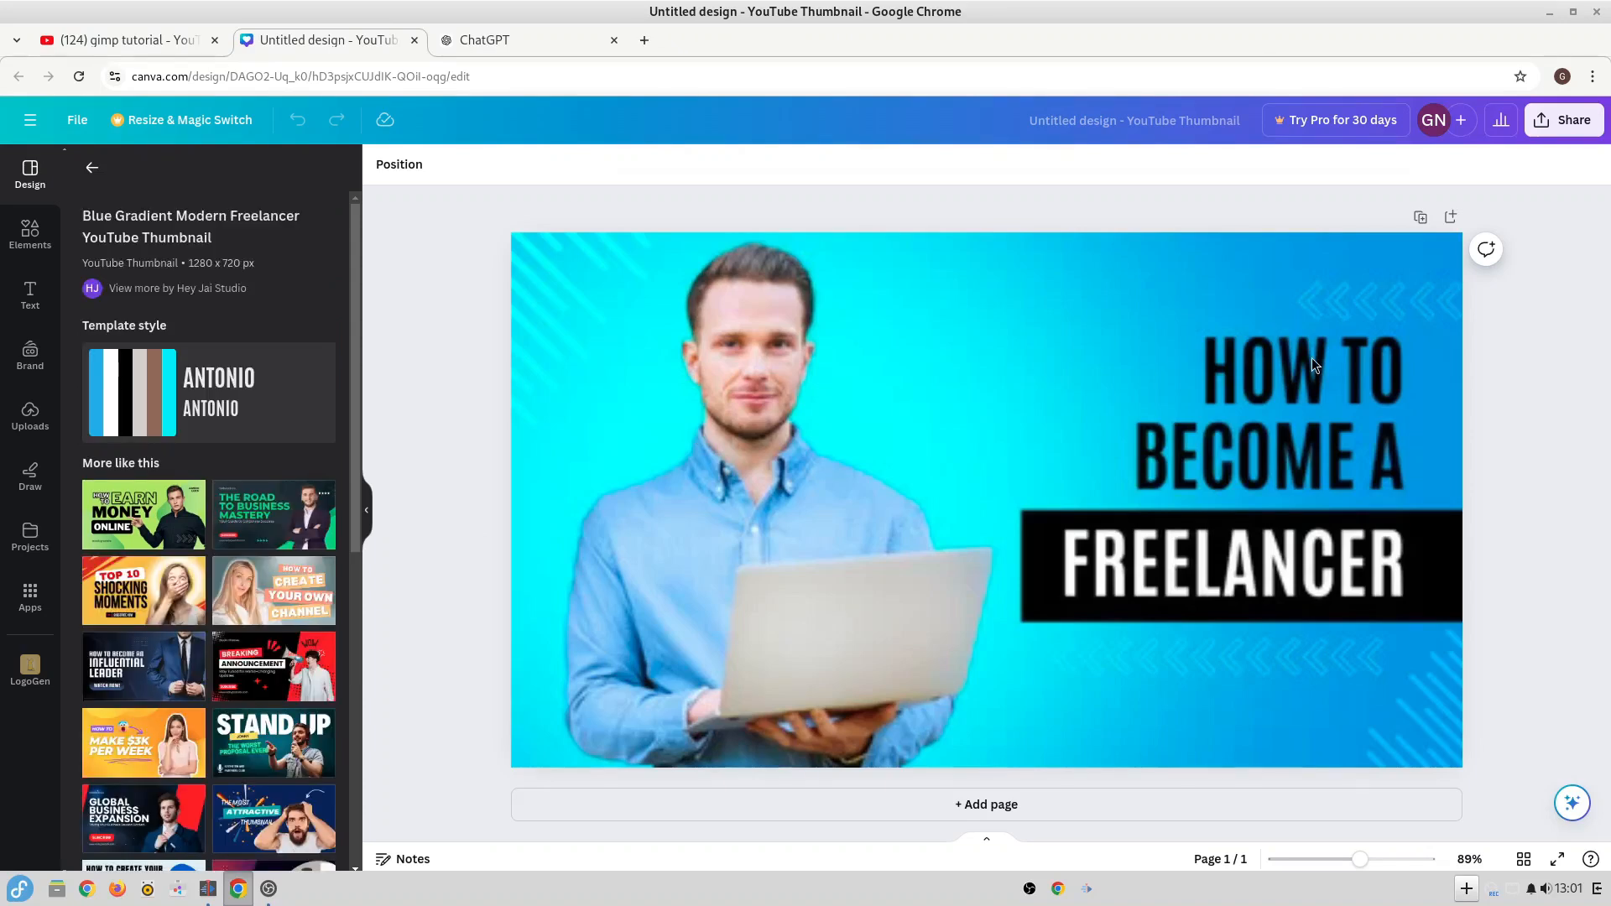
pyautogui.click(1311, 359)
pyautogui.doubleClick(1340, 470)
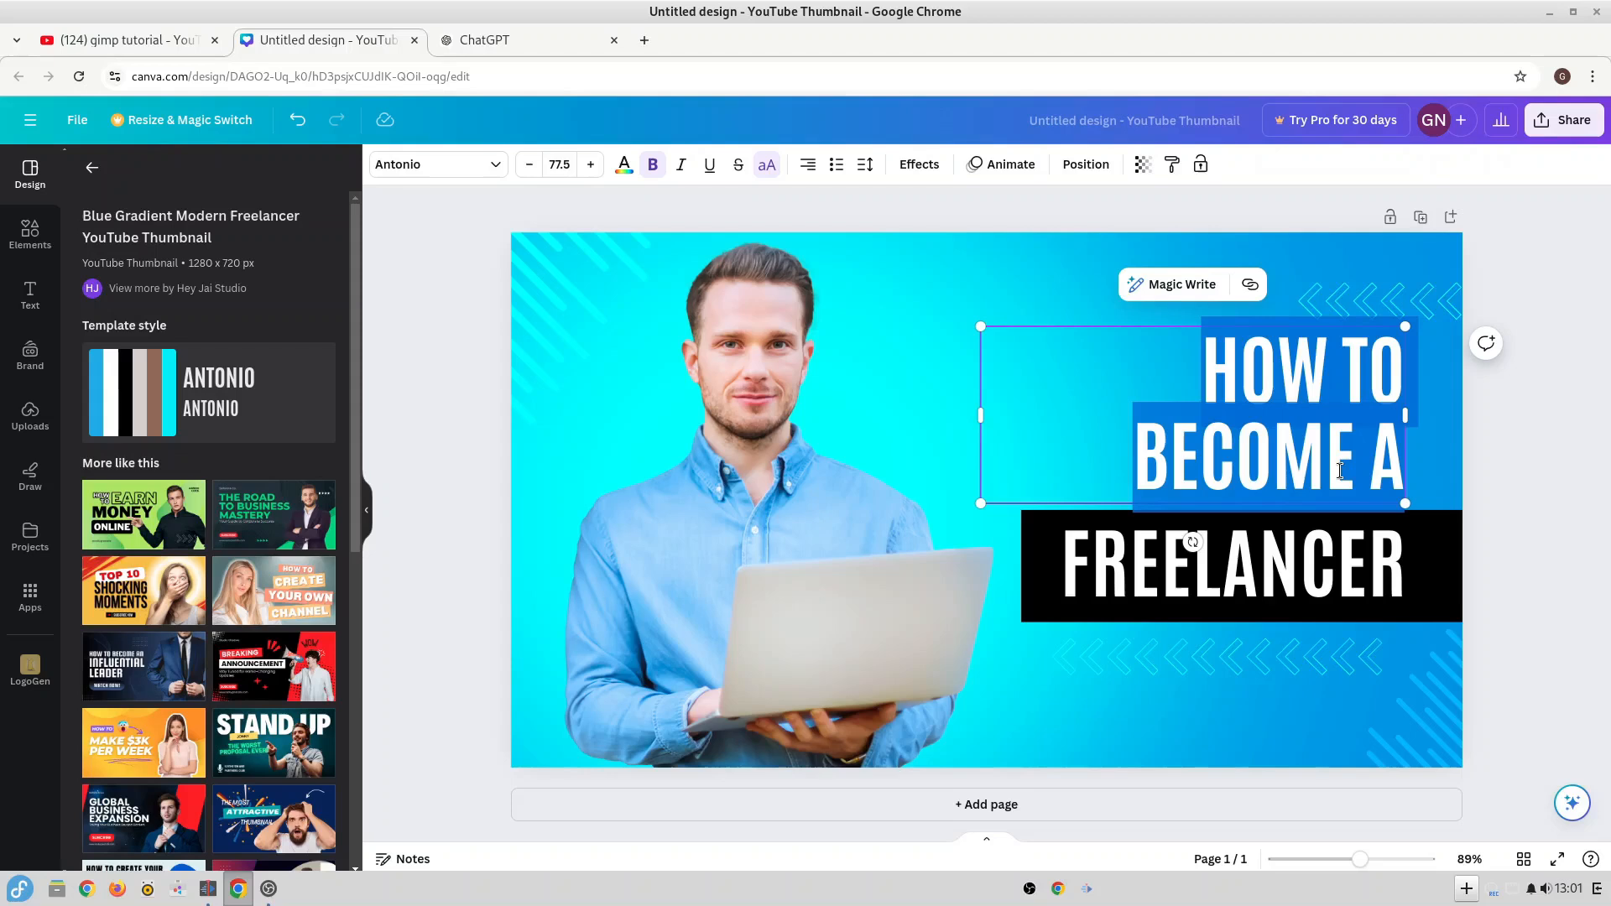
pyautogui.write('HOW NOT TO CREATE')
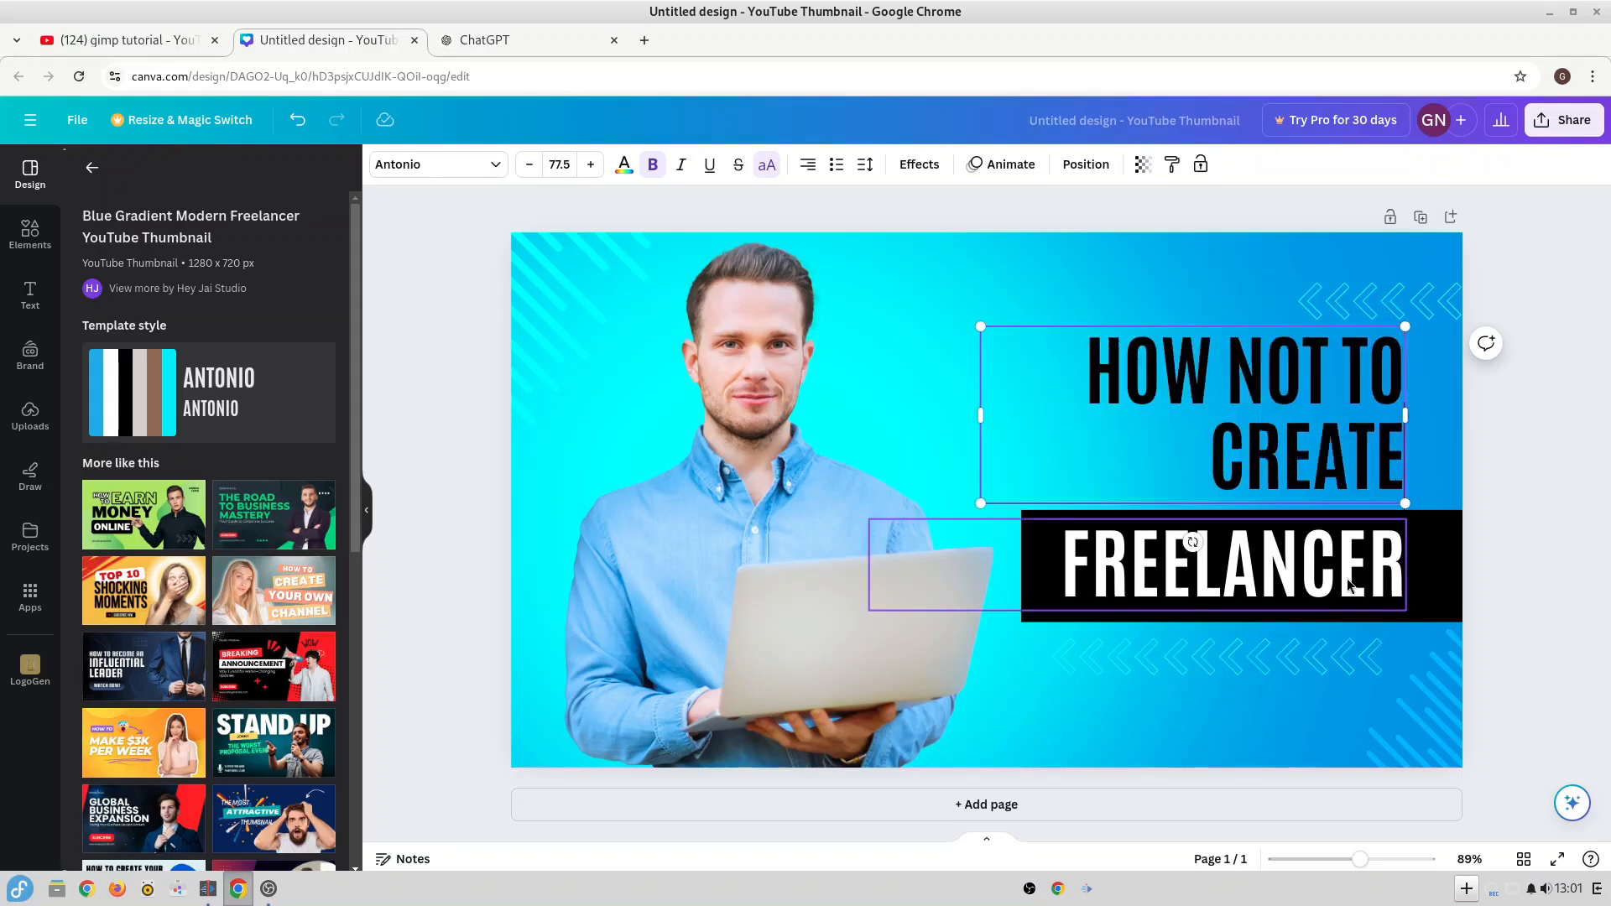